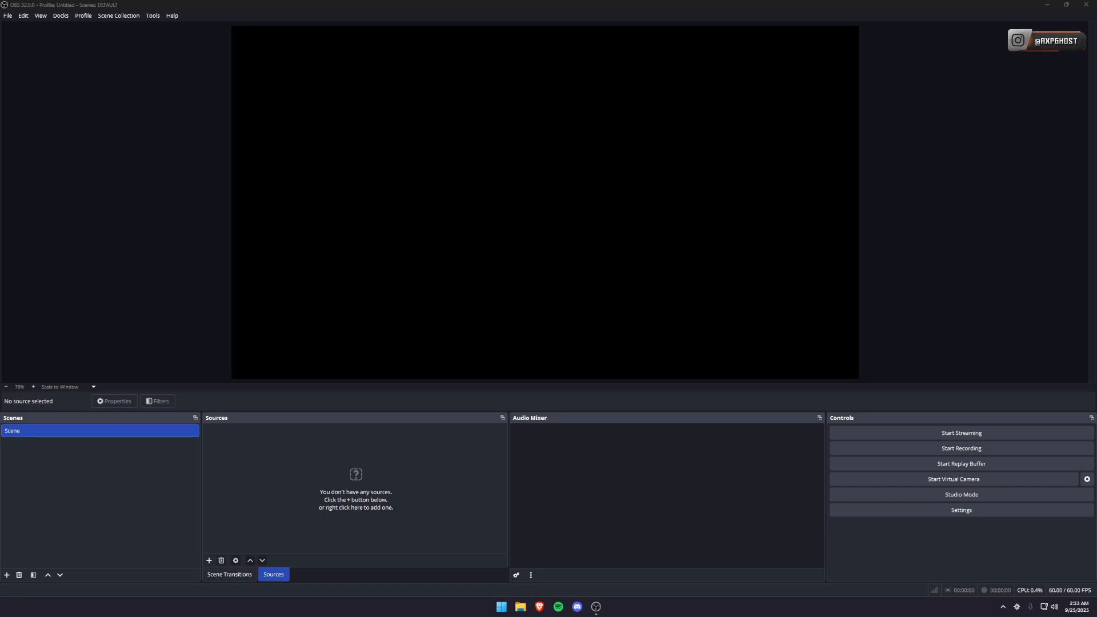
- Search the web for OBS and request the Windows installer of OBS Studio from obsproject.com
text(OBS)
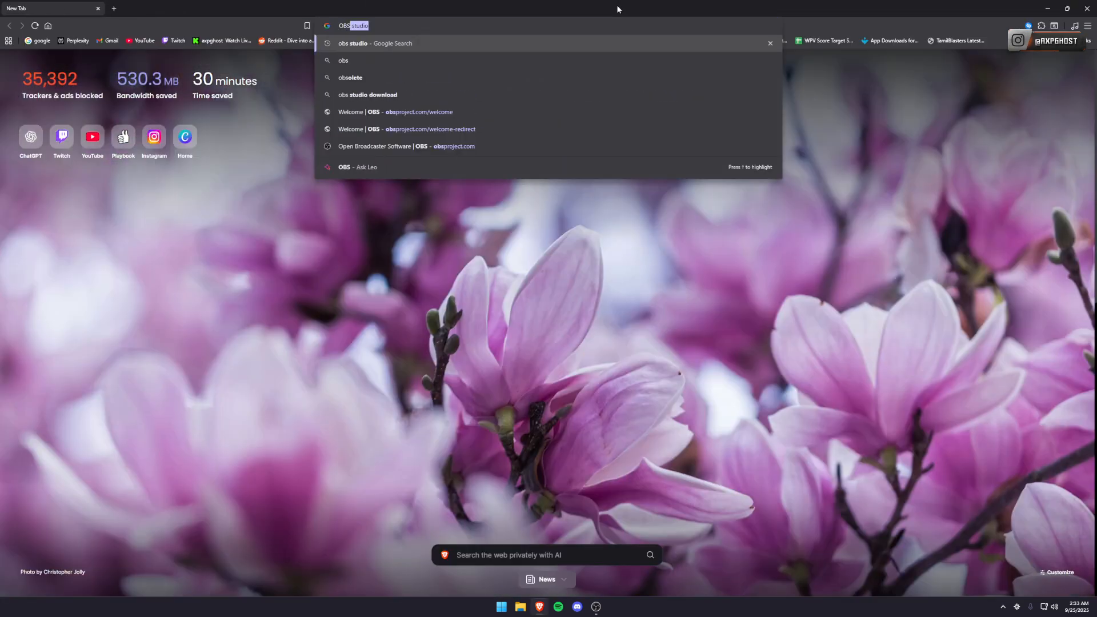
key(Return)
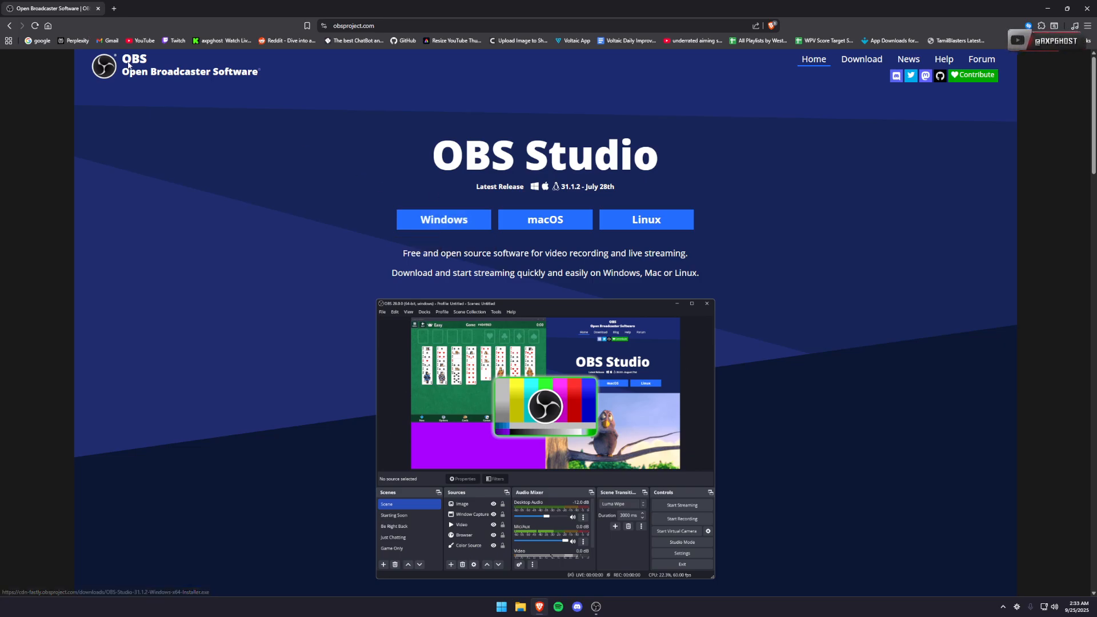
click(449, 232)
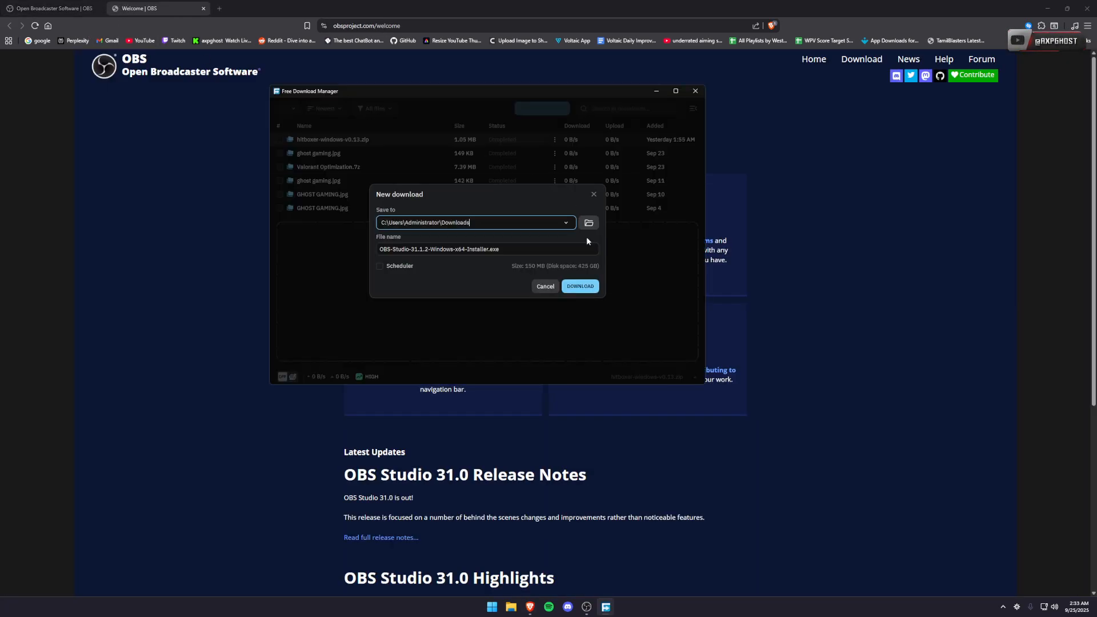
- Cancel the OBS Studio installer download in both save dialogs and close the browser
click(547, 286)
click(695, 91)
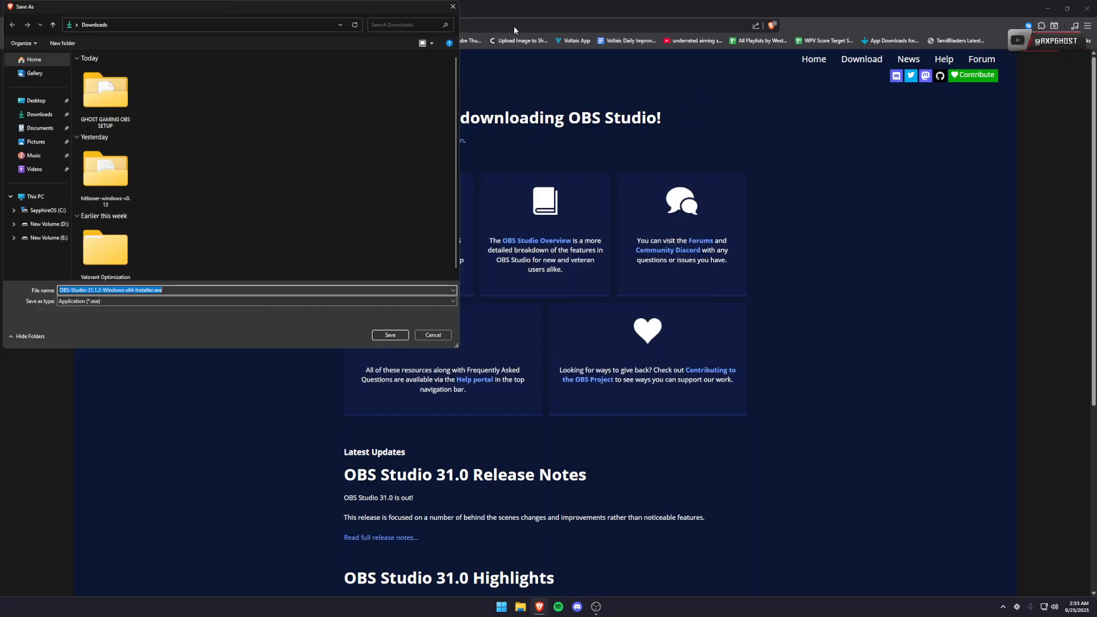
key(Escape)
click(1088, 8)
click(552, 109)
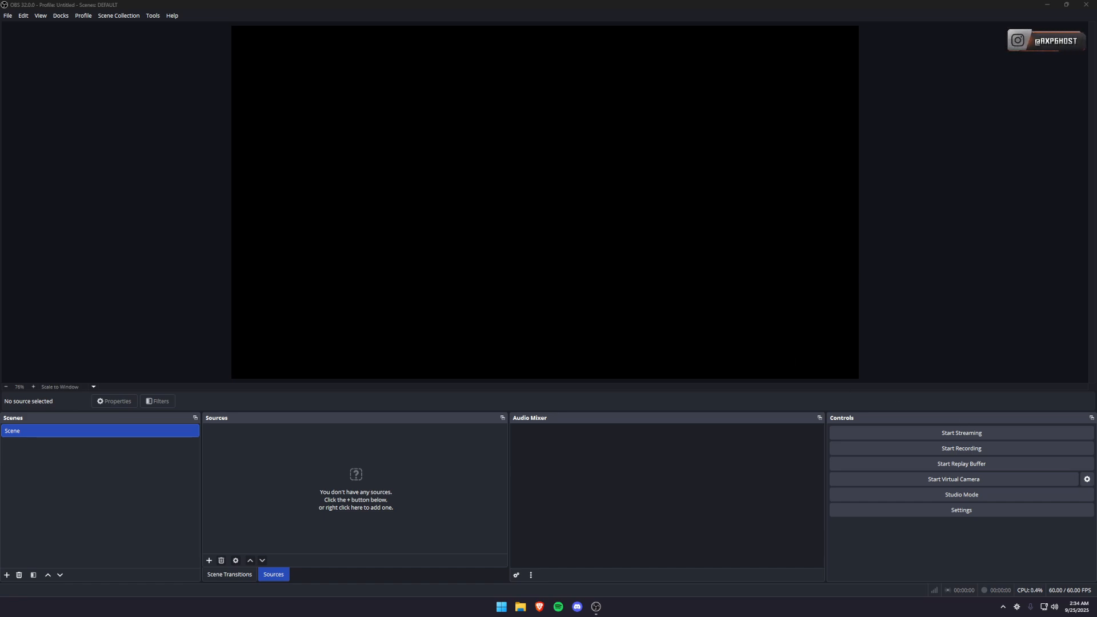
- Review the streaming output and encoder settings in OBS, and leave the settings without saving
drag(1096, 343, 443, 176)
click(273, 235)
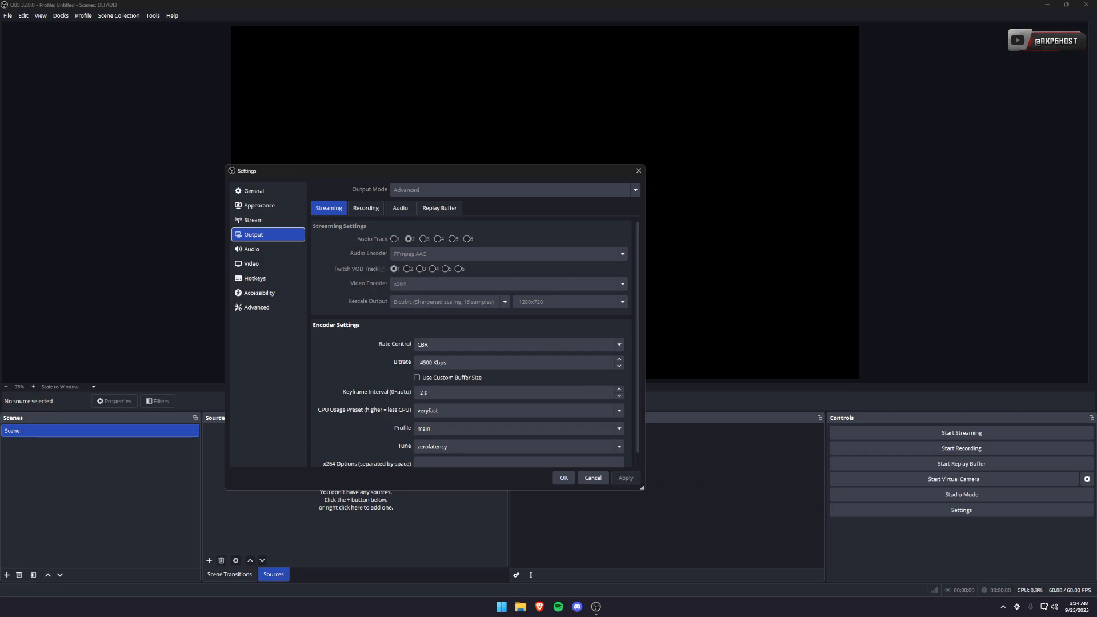
click(604, 481)
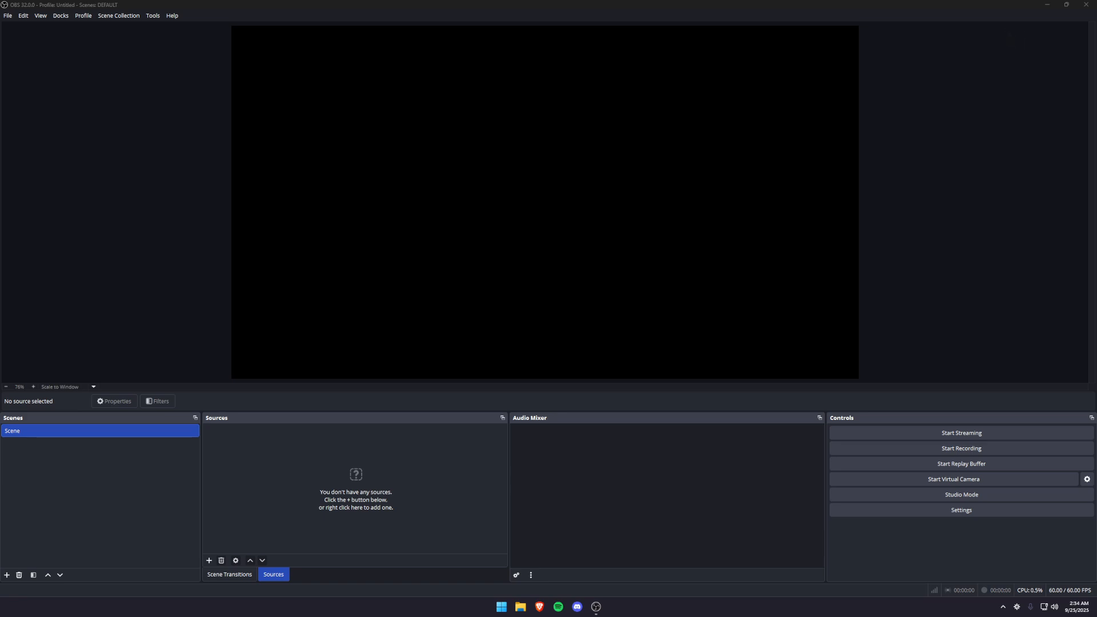
- Enlarge the Aitum Multistream Settings window and review the YouTube output's video encoder and FPS options
drag(480, 203, 483, 1)
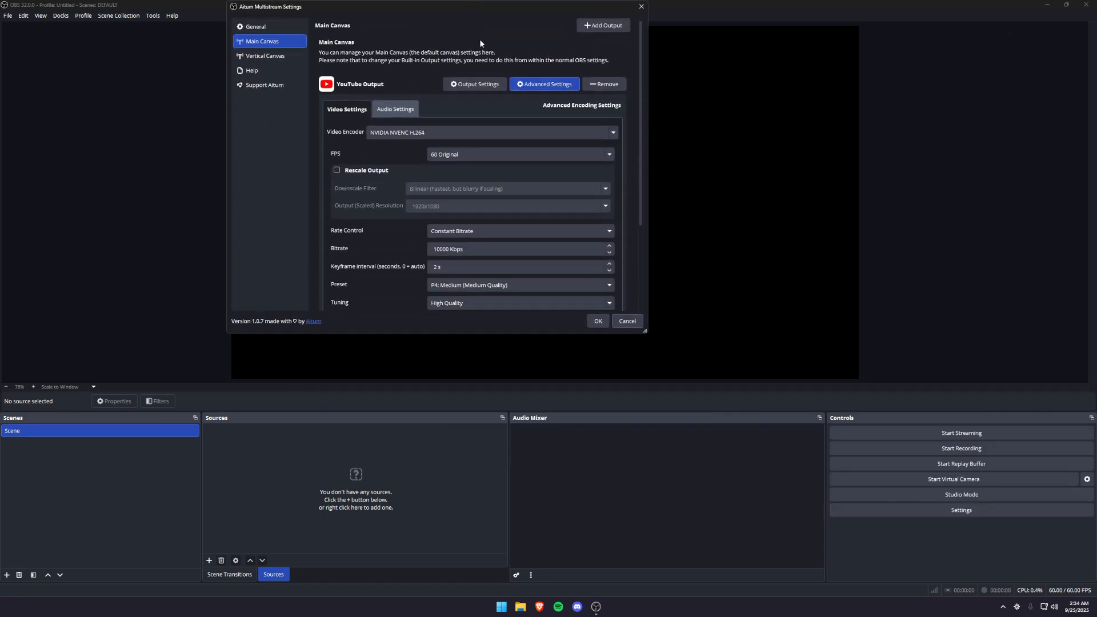
drag(487, 335, 482, 596)
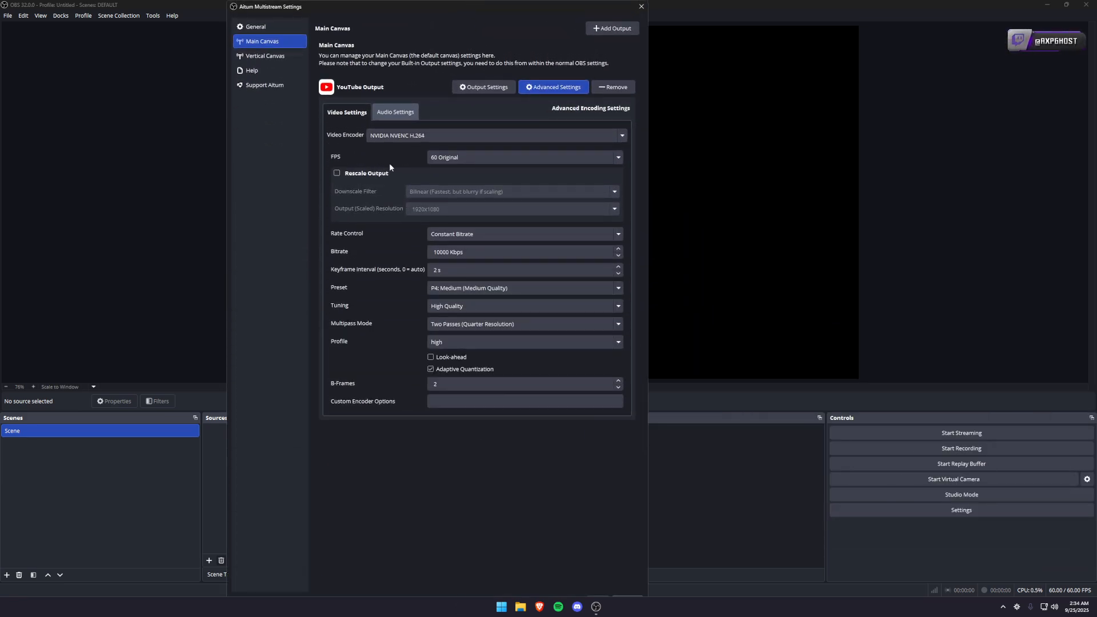
click(451, 135)
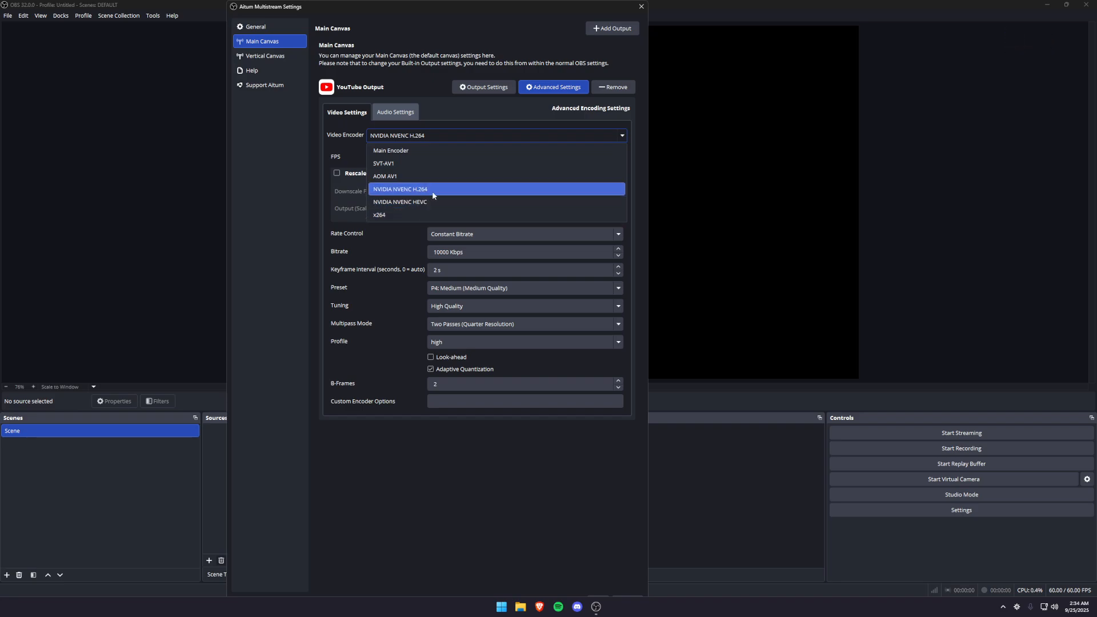
click(392, 260)
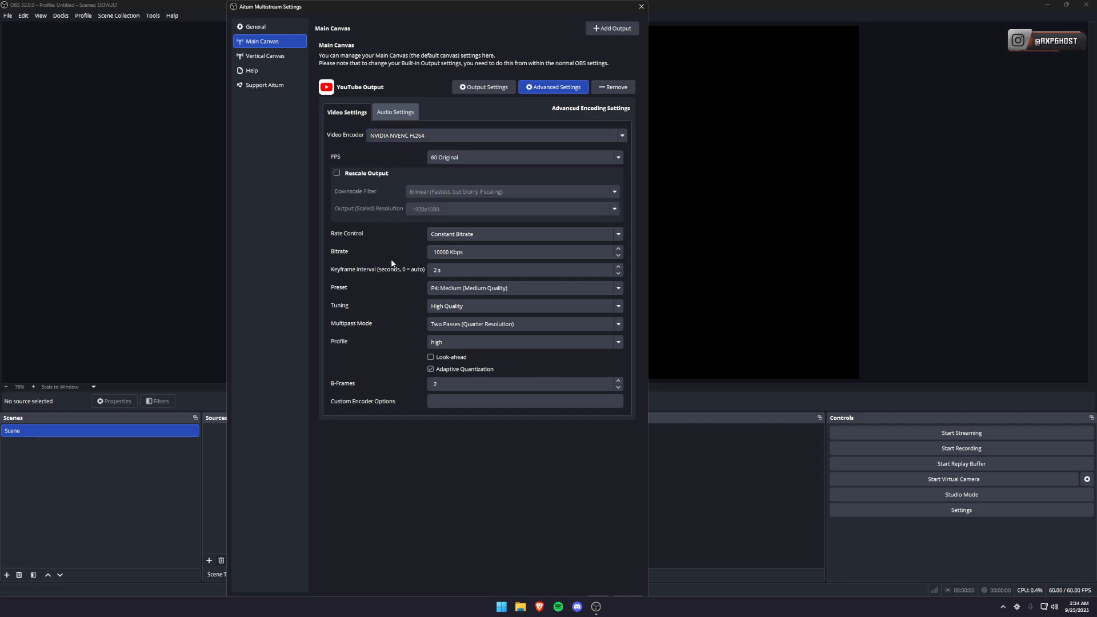
click(446, 162)
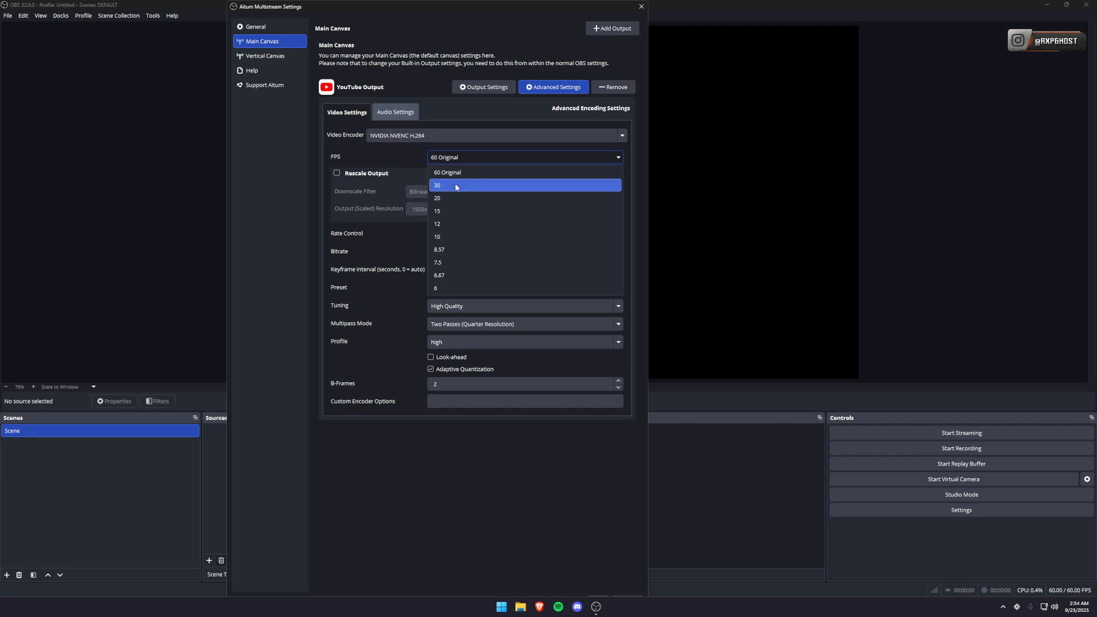
click(470, 164)
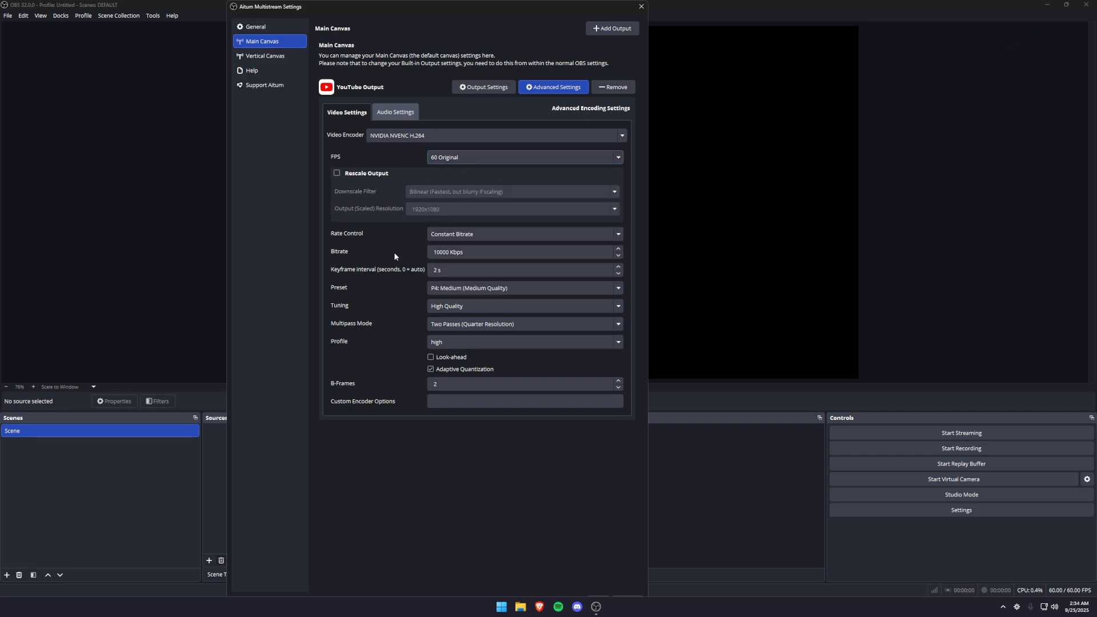
- Review the YouTube output's rate control and preset options, keeping P4: Medium (Medium Quality) as the preset
click(488, 233)
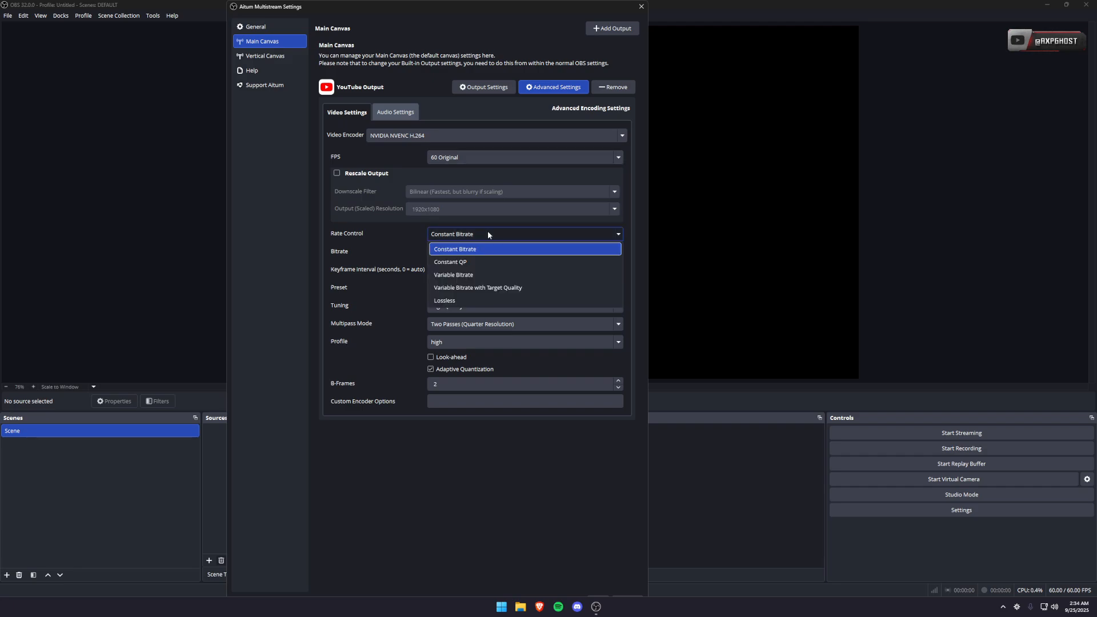
click(487, 231)
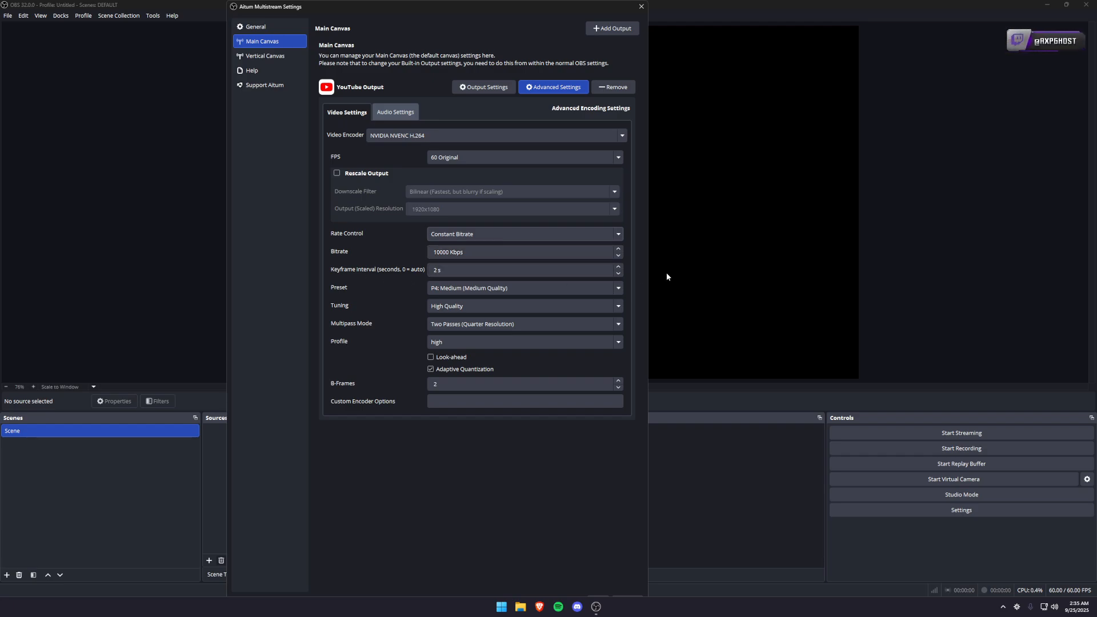
click(510, 289)
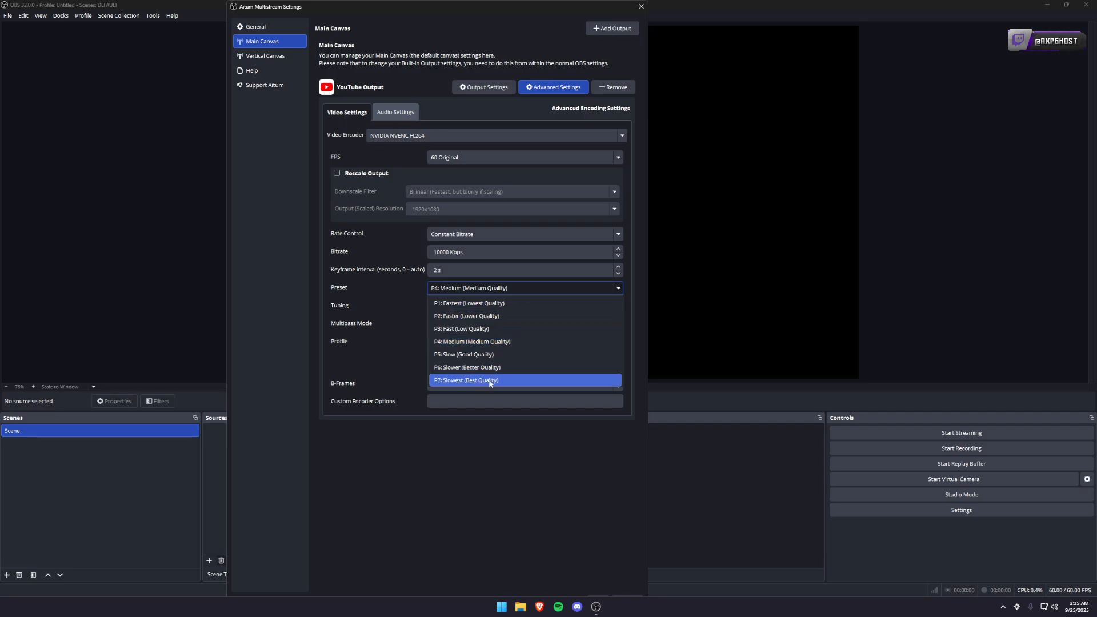
click(486, 343)
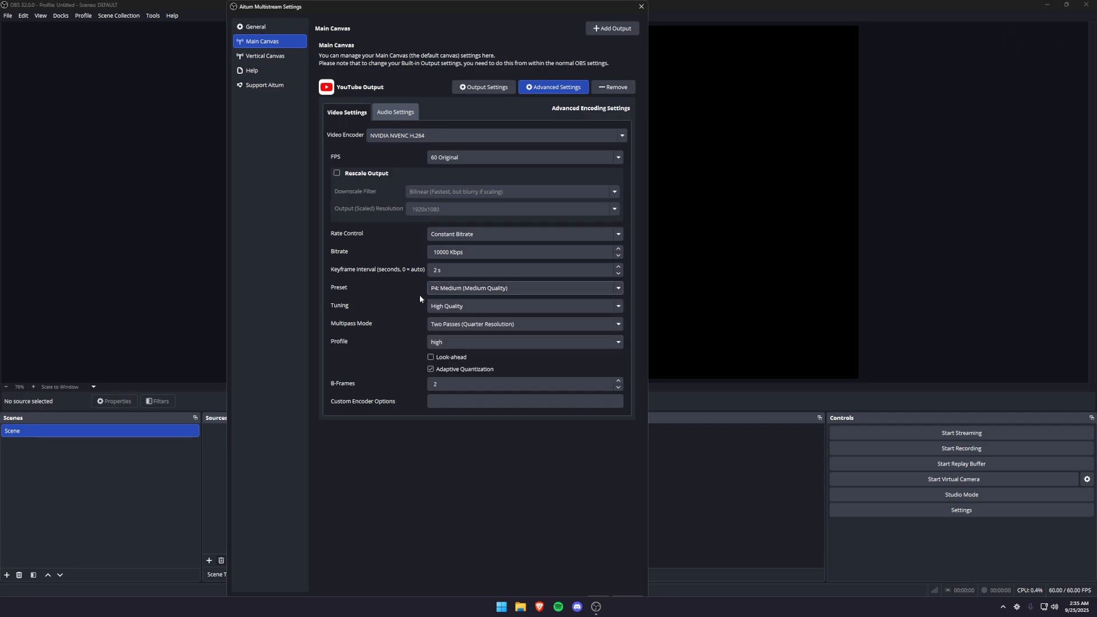
click(478, 289)
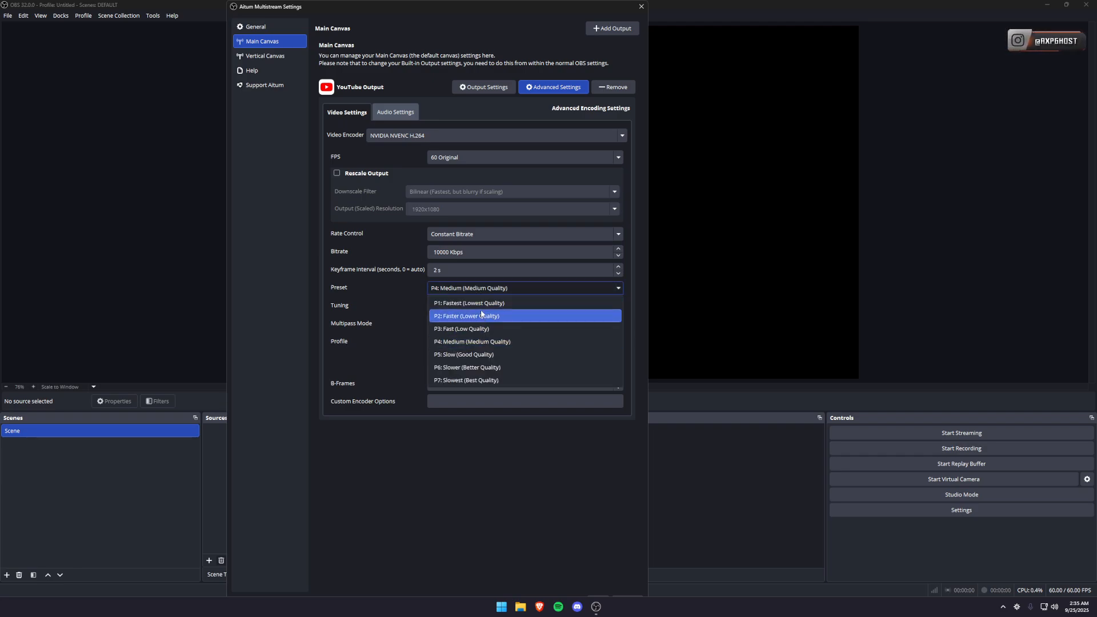
click(493, 289)
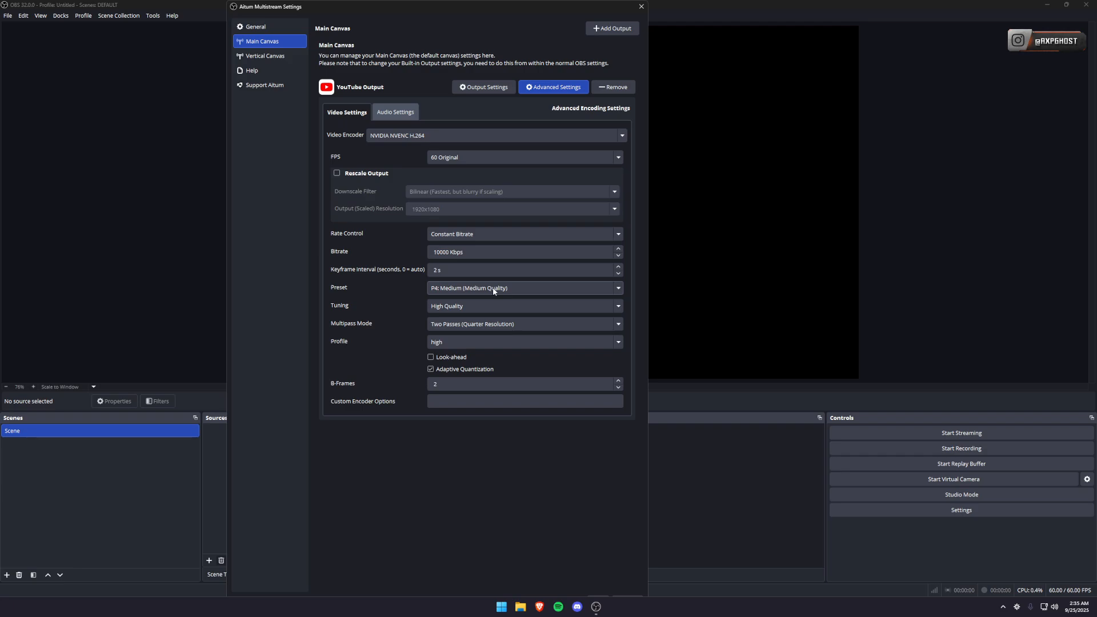
- Review the tuning and multipass mode options of the YouTube output
click(494, 299)
click(493, 299)
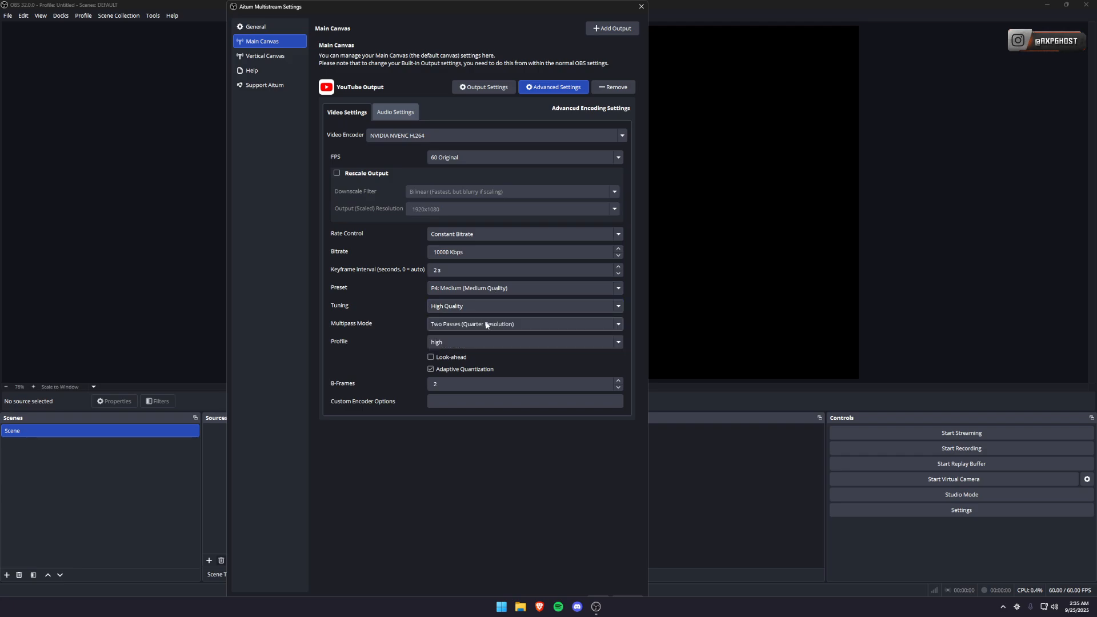
click(486, 324)
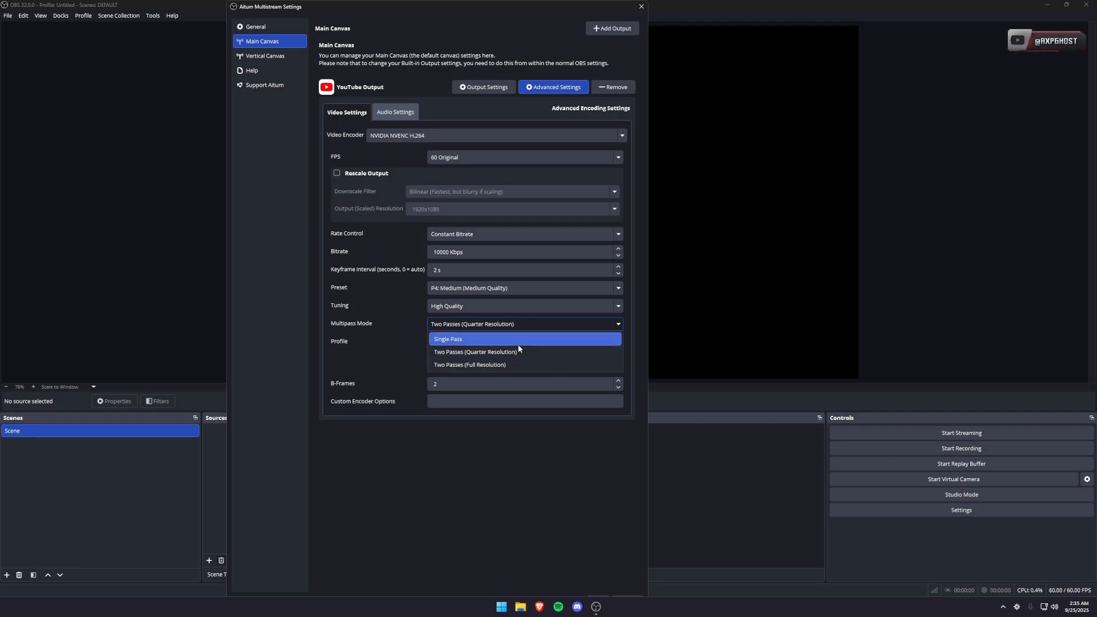
click(505, 326)
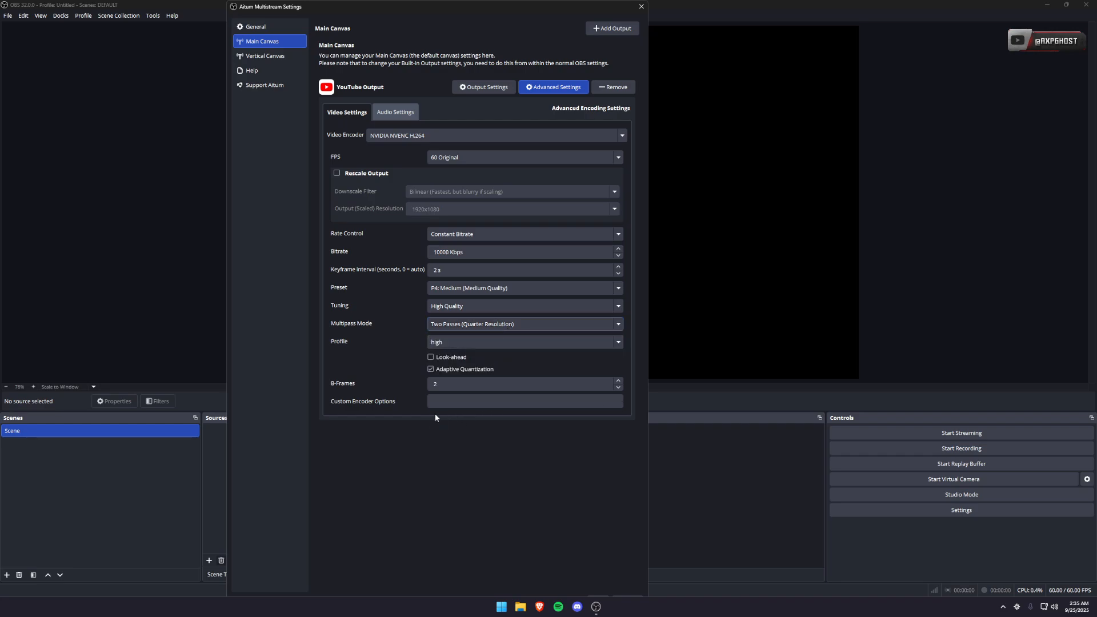
- Review the YouTube output's audio settings including the bitrate, and close the Aitum Multistream settings
click(396, 109)
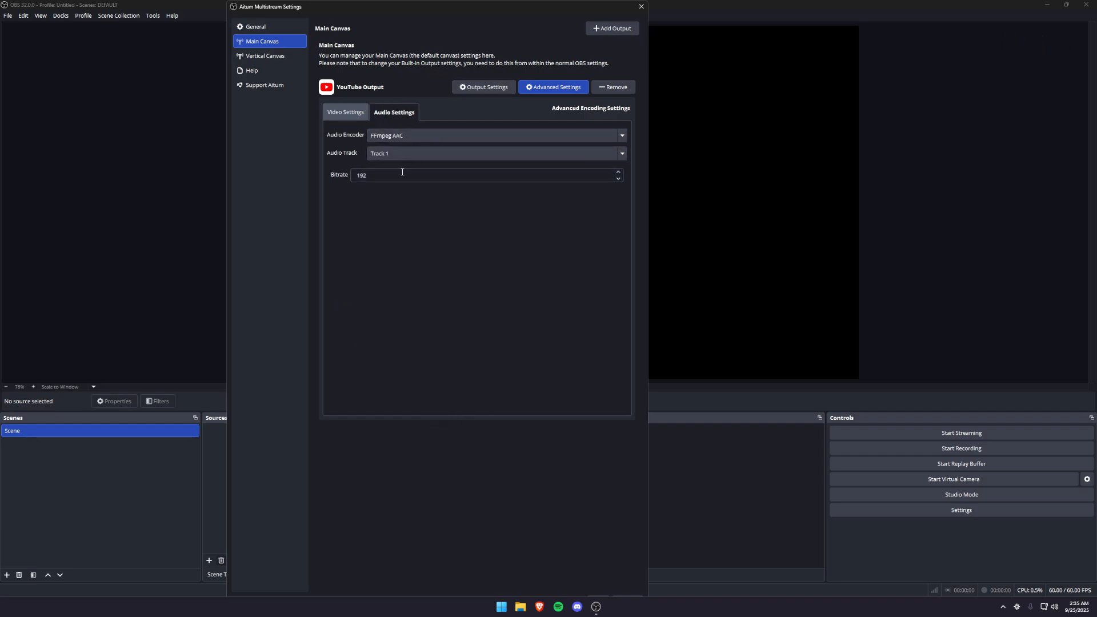
drag(392, 179, 353, 181)
click(409, 193)
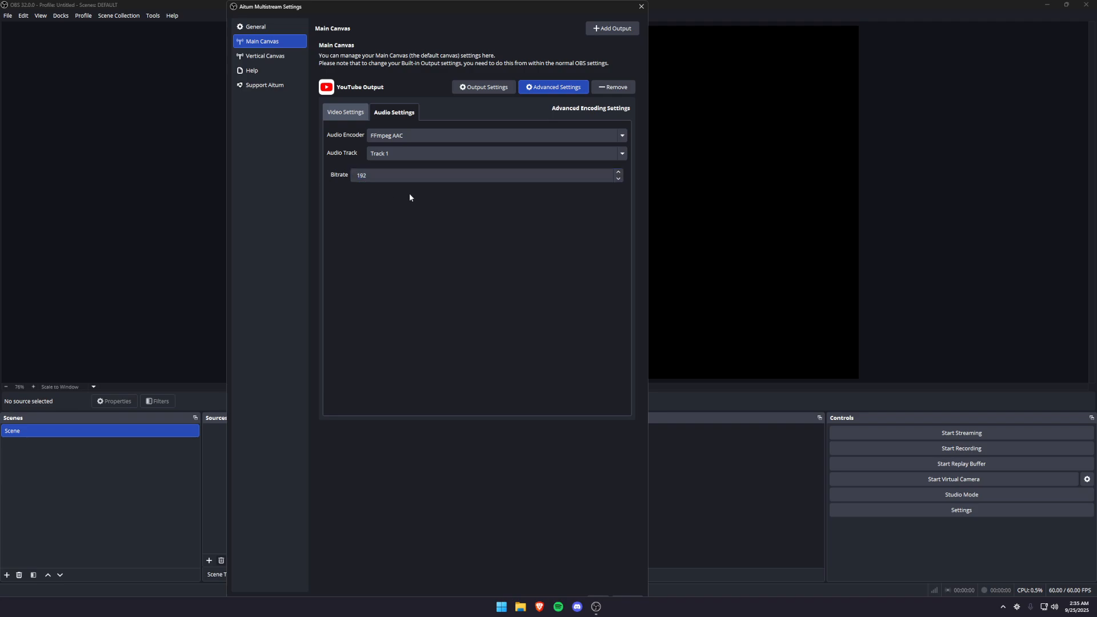
click(400, 178)
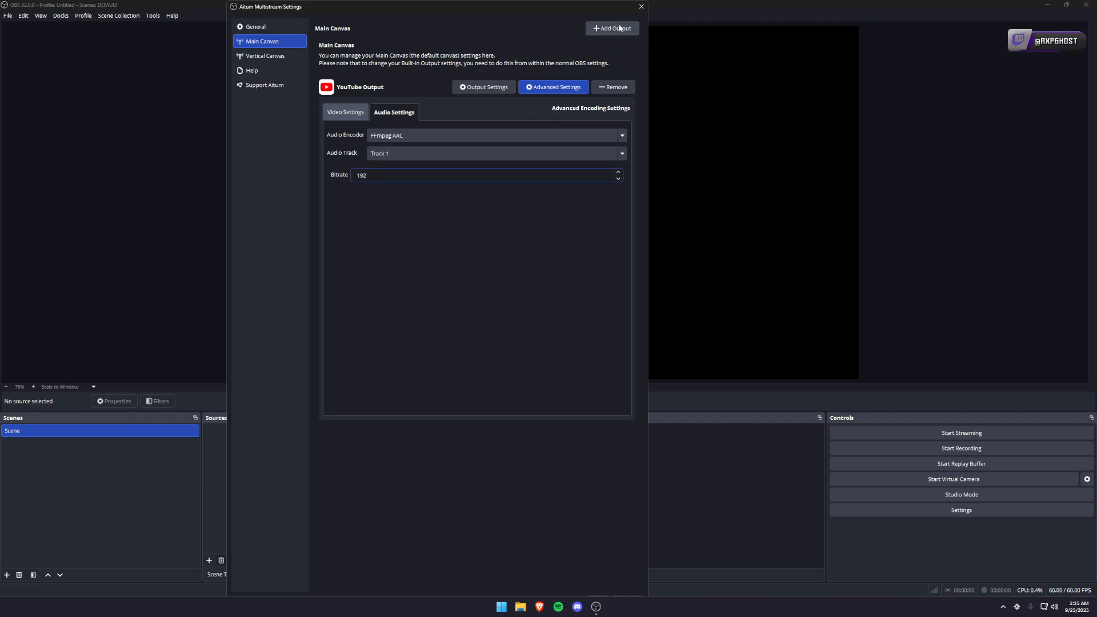
click(641, 6)
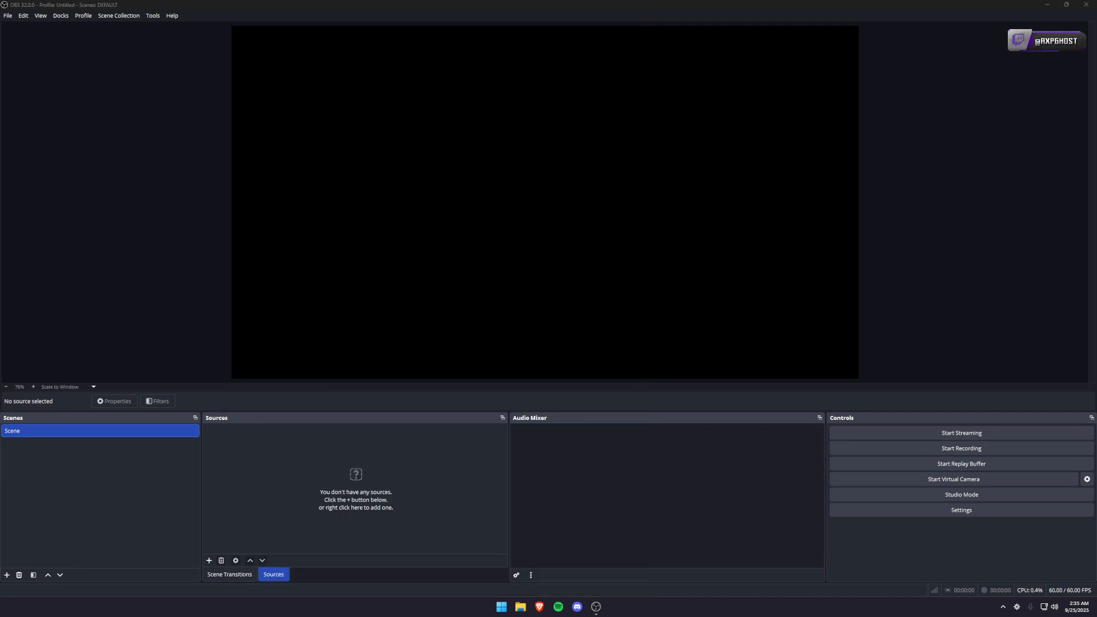
- Review the output, audio and video pages of the OBS settings, and leave without saving
click(968, 513)
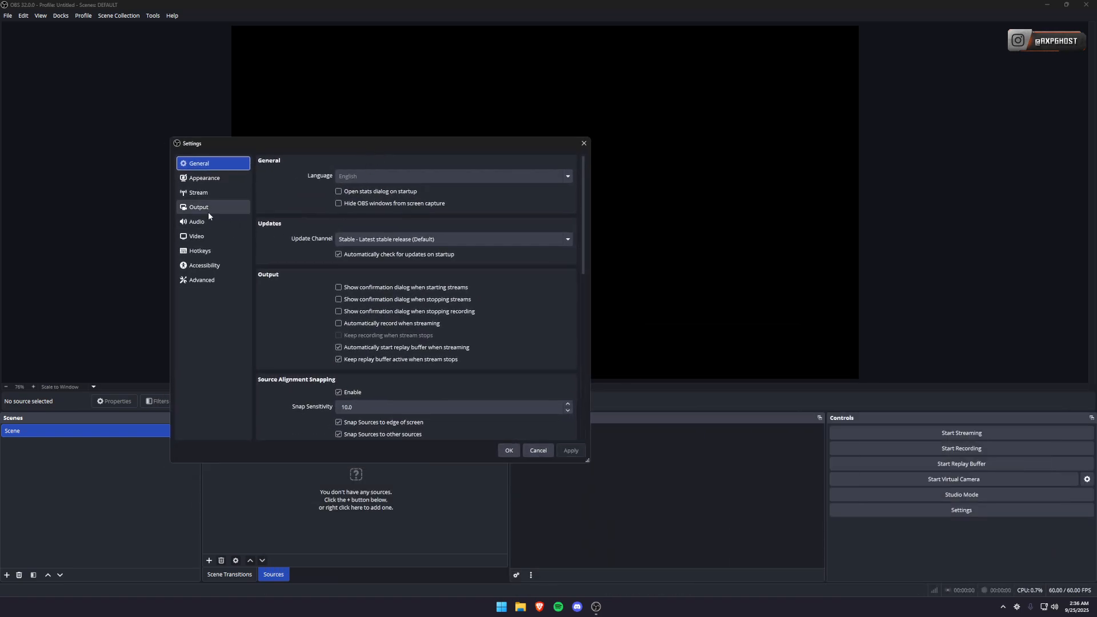
click(208, 209)
click(209, 222)
click(197, 236)
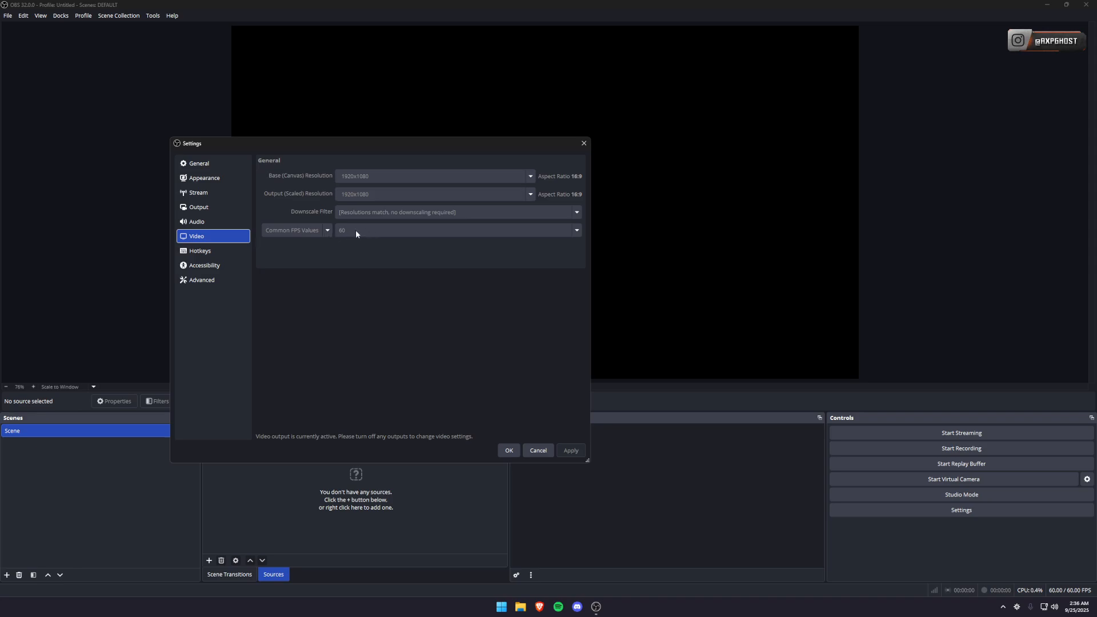
click(538, 451)
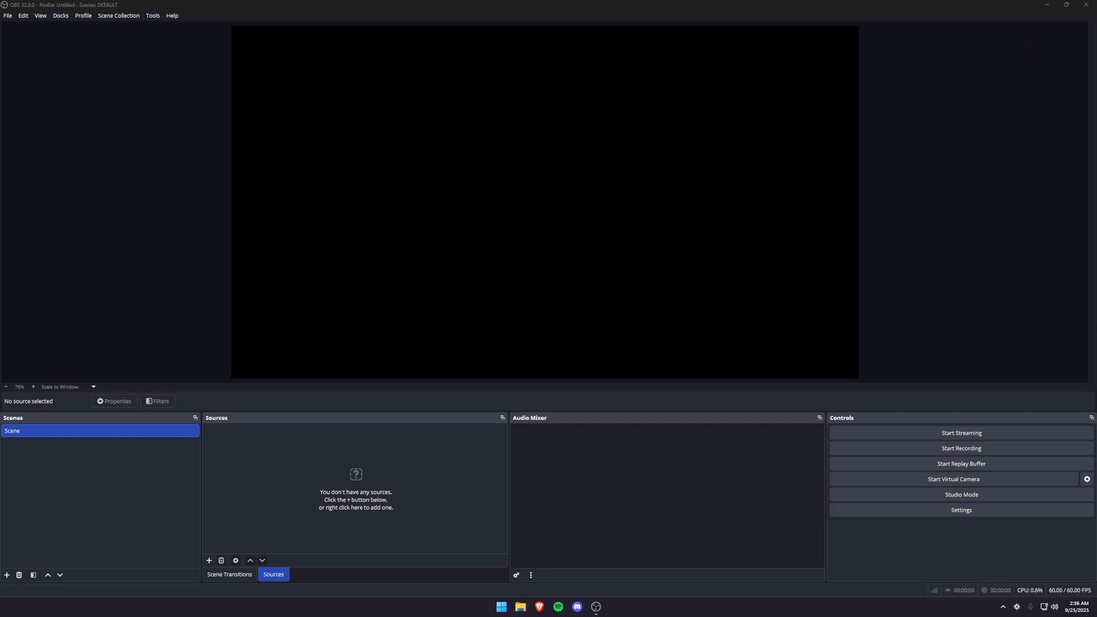
- View the available Twitch ingest servers in the stream settings
click(295, 218)
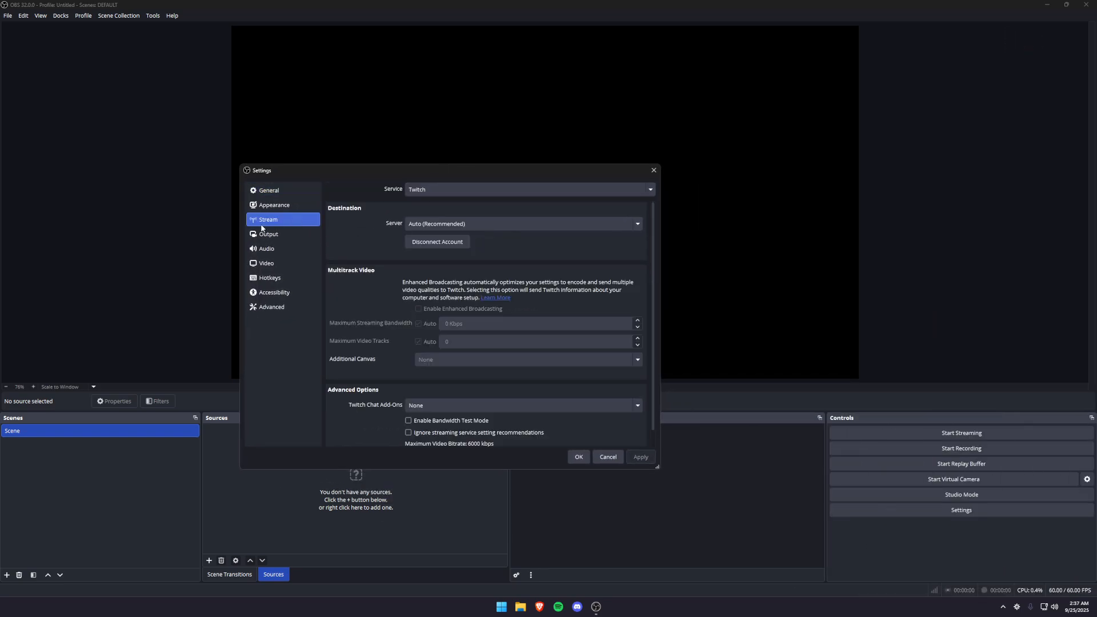
click(476, 225)
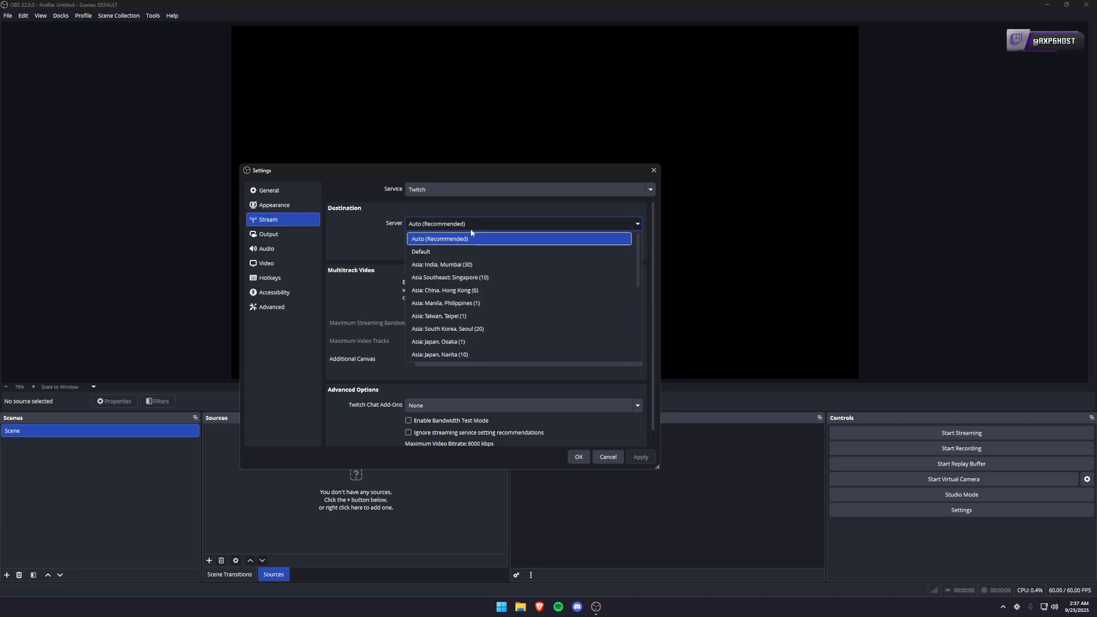
click(471, 230)
- Set the streaming service to YouTube - RTMPS with a stream key, and open the YouTube Studio page that provides the key
click(466, 193)
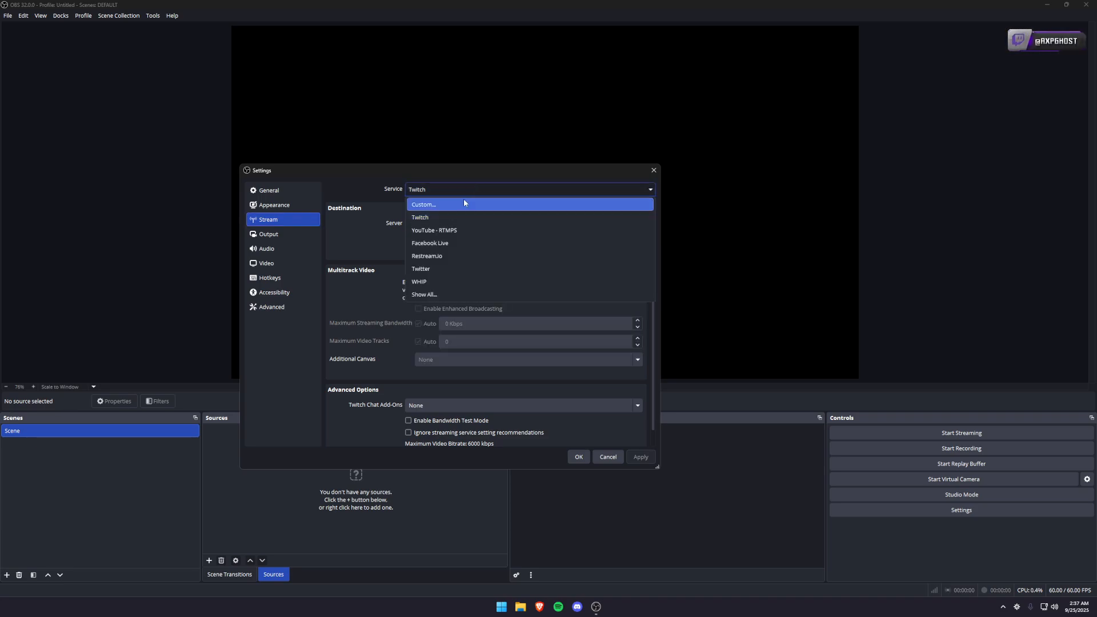
click(455, 231)
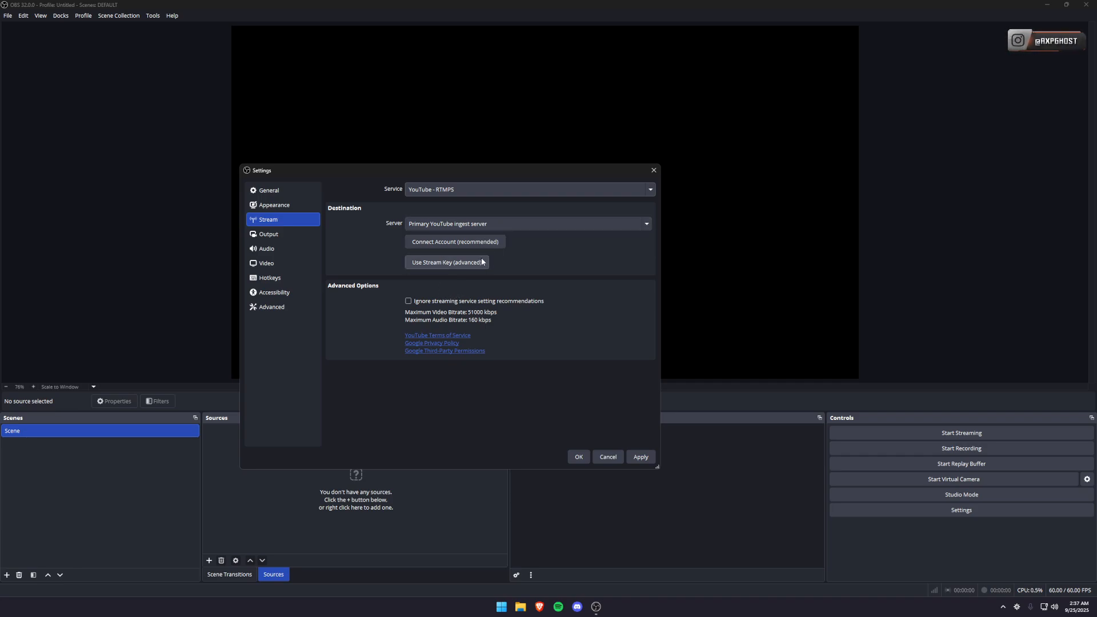
click(434, 264)
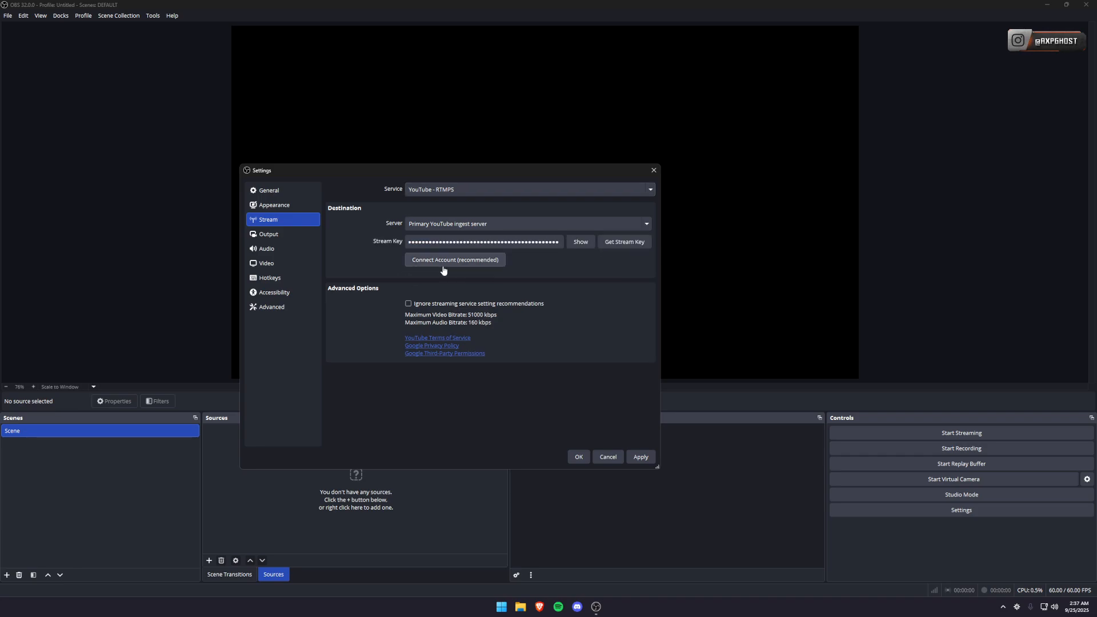
click(629, 241)
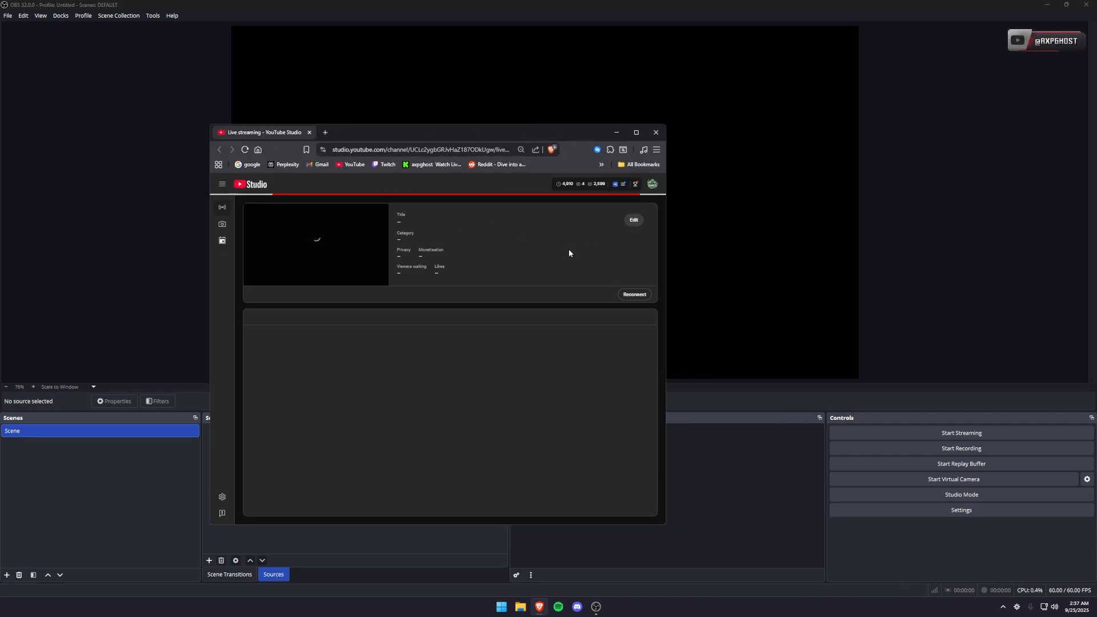
- Check which channel account is signed in to YouTube Studio
click(652, 184)
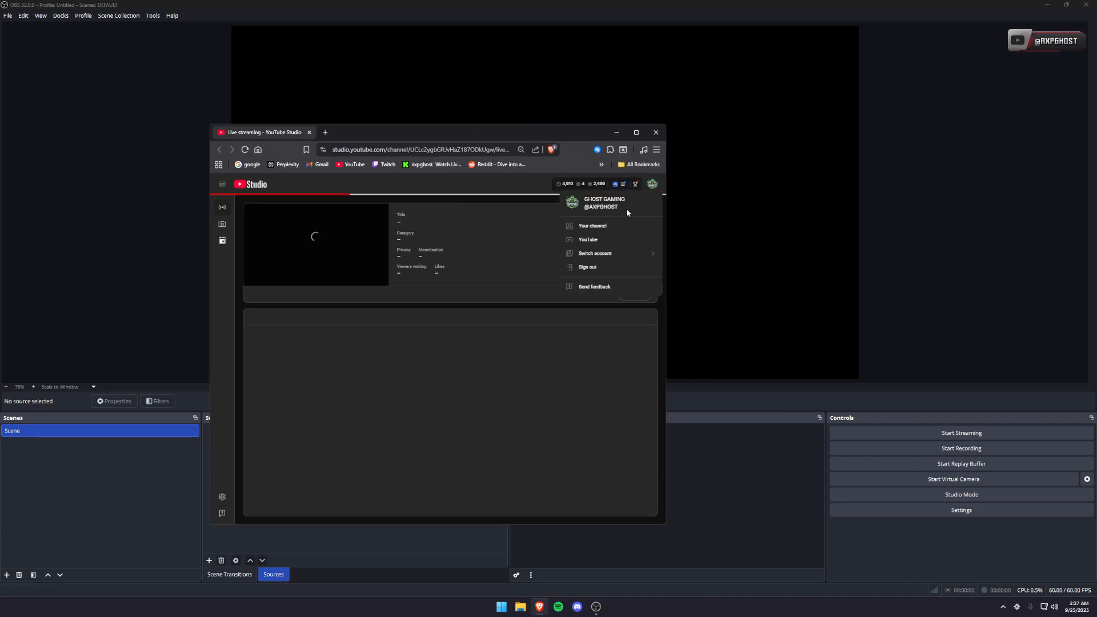
drag(626, 208, 584, 209)
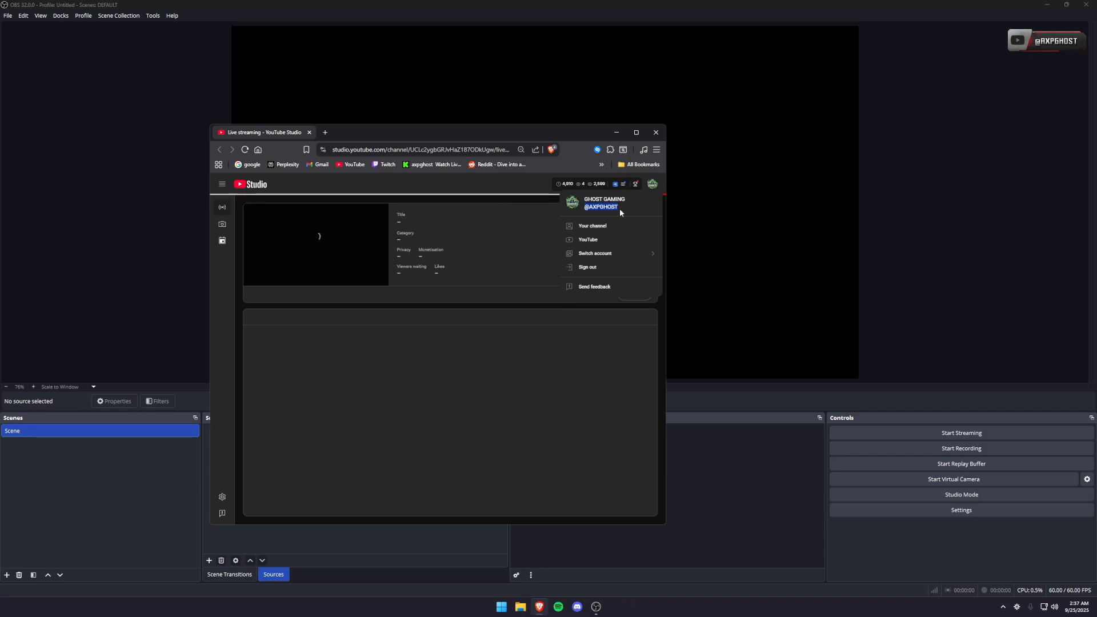
click(510, 393)
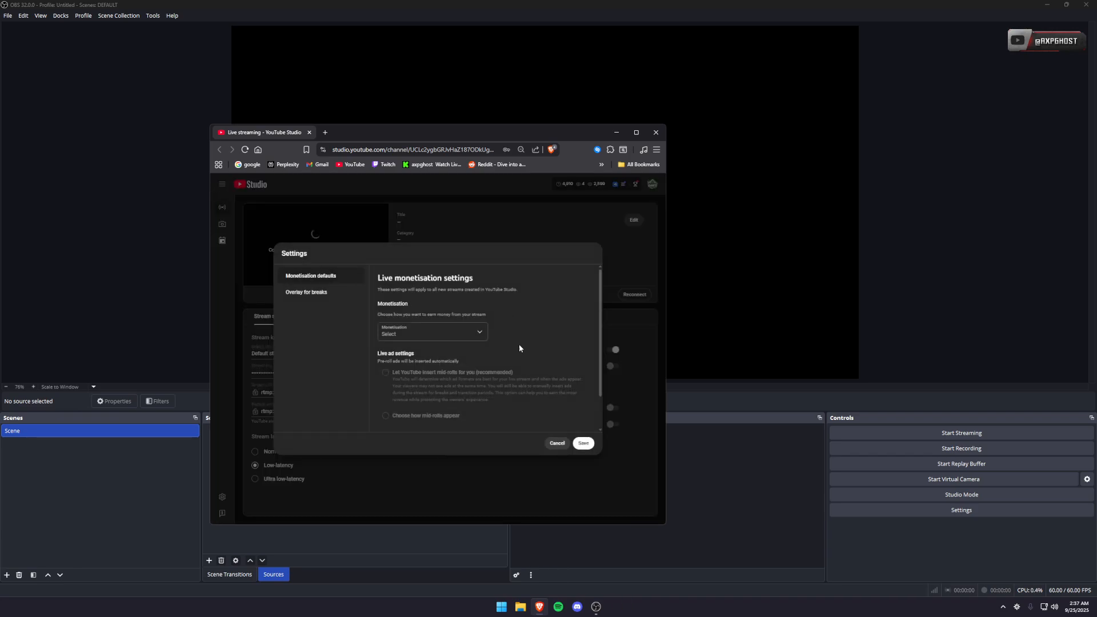
- Dismiss the live monetisation settings, copy the default stream key from YouTube Studio, and close the browser window
click(548, 444)
click(477, 201)
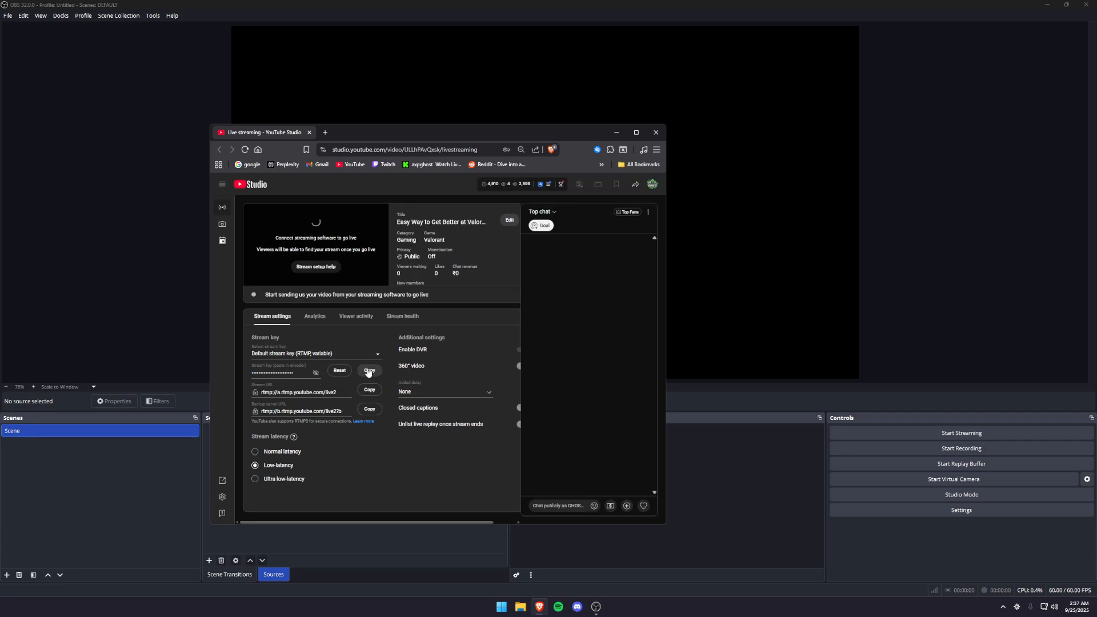
click(370, 370)
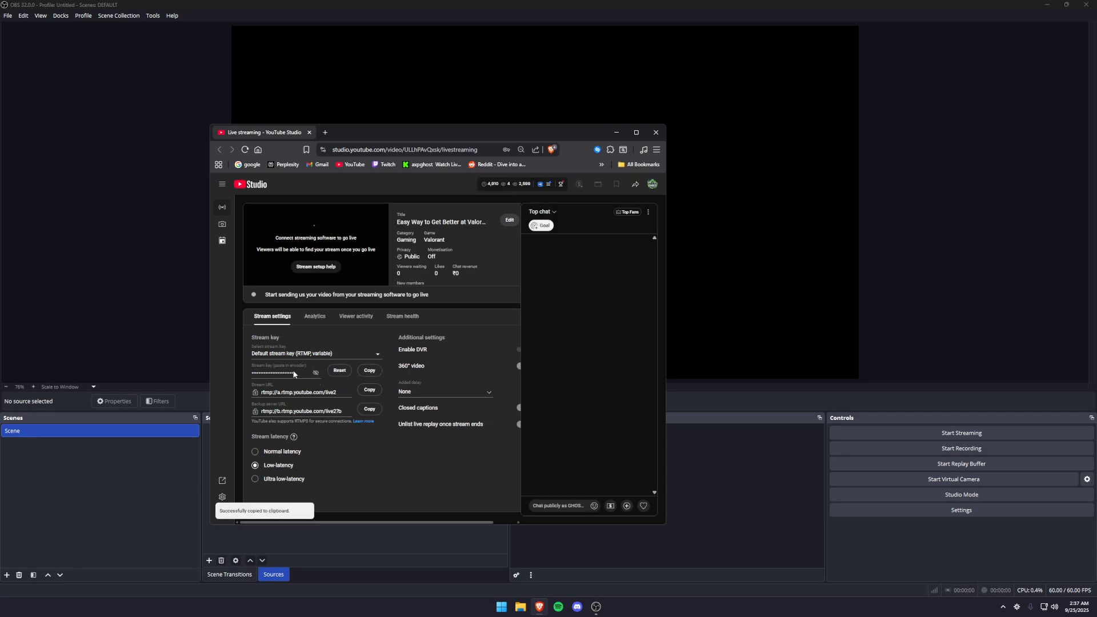
click(655, 133)
- Select the existing stream key in the stream settings, view the streaming output settings, and leave without saving
click(549, 243)
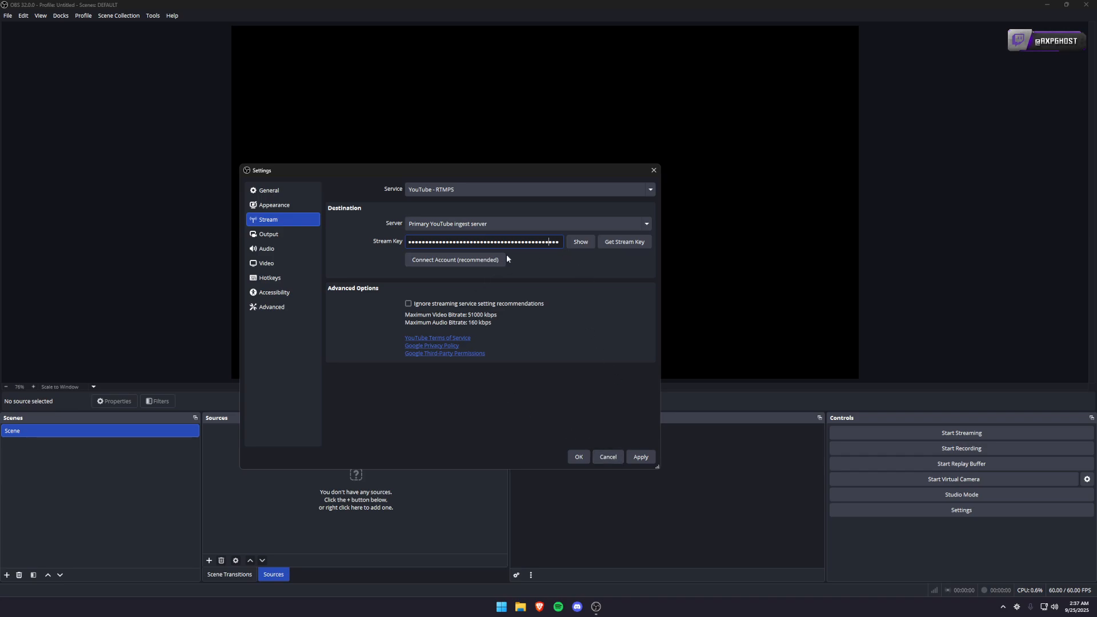
key(ctrl+a)
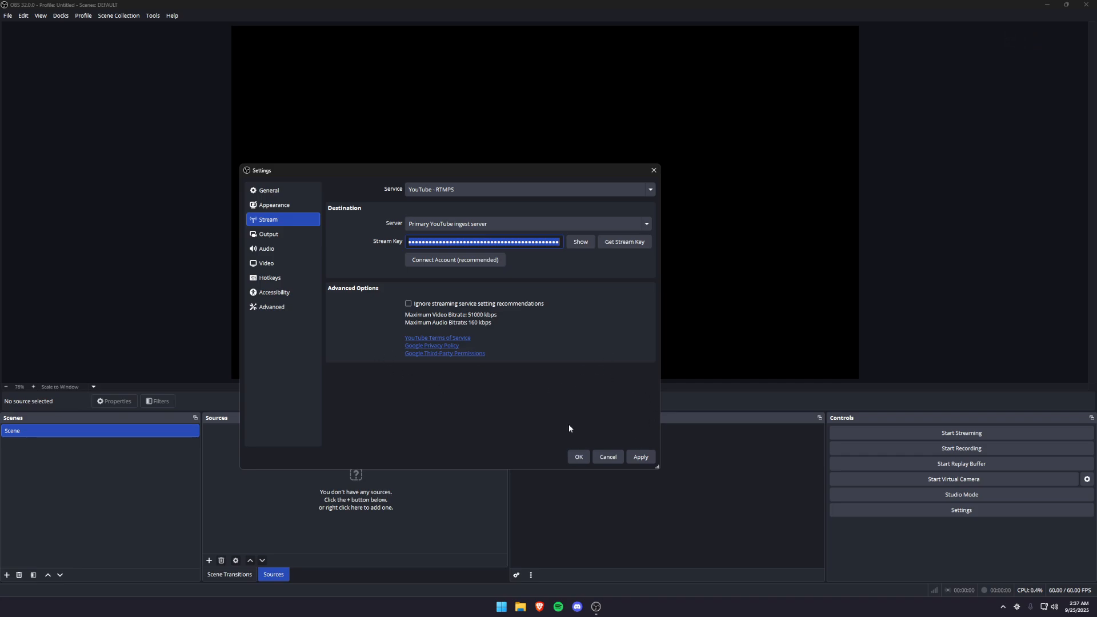
click(279, 234)
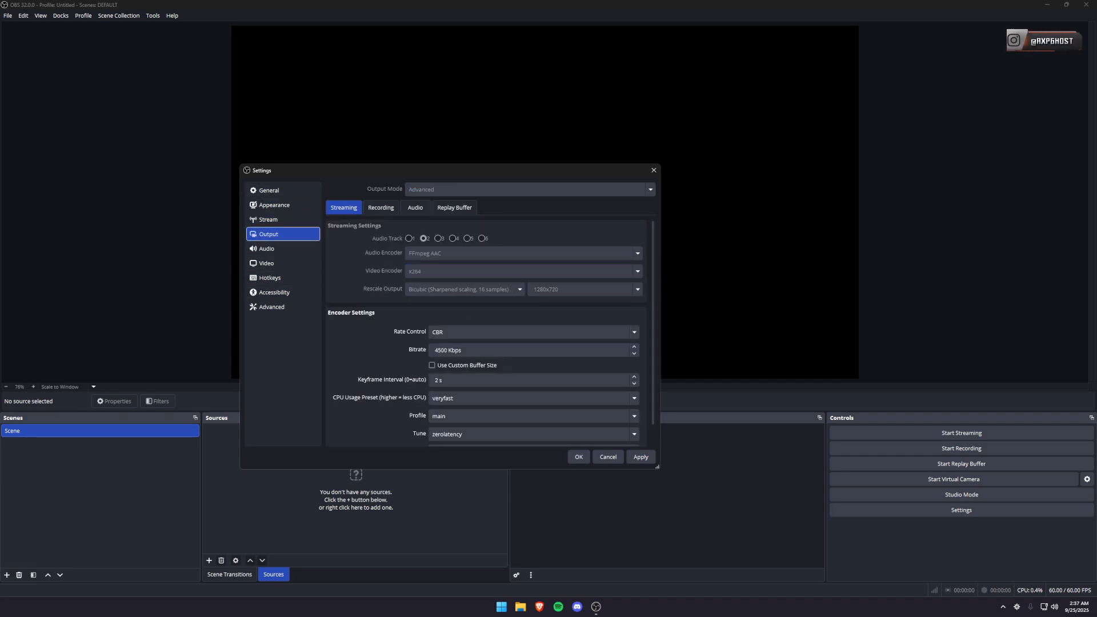
click(608, 457)
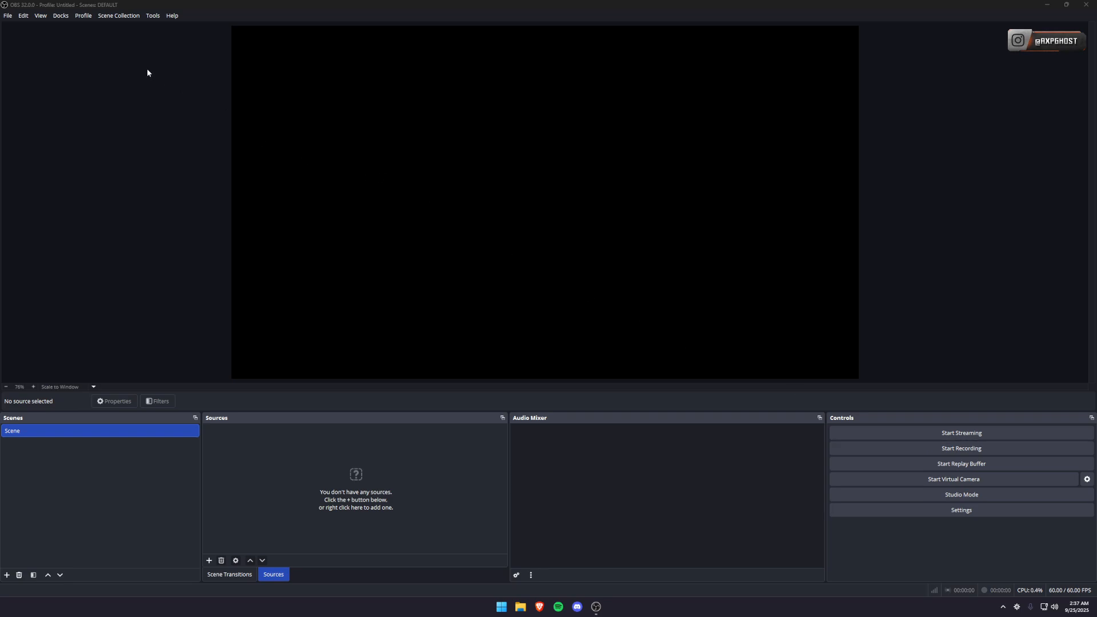
- Import the scene collection from GHOST GAMING OBS SETUP.json and switch to YT ND TWITCH STREAM SETUP 3
click(100, 16)
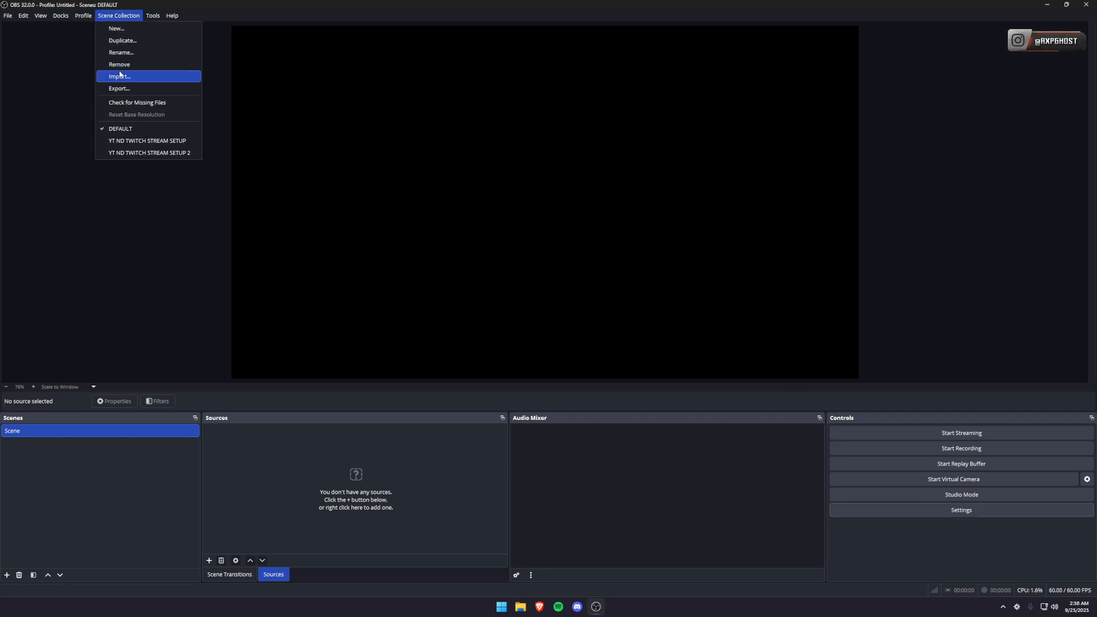
click(120, 75)
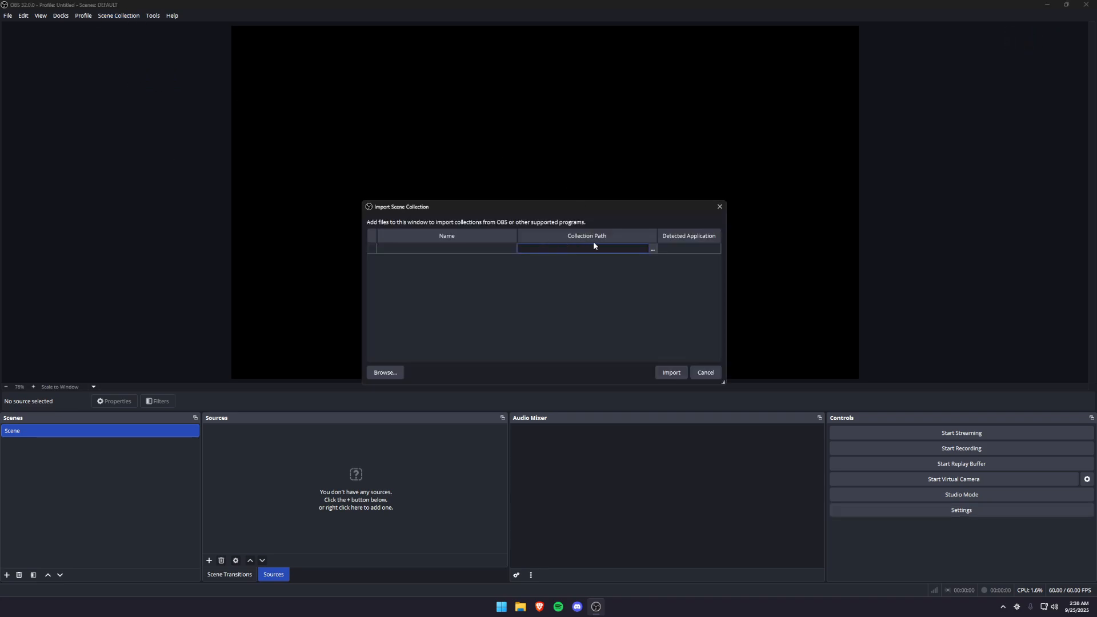
click(653, 249)
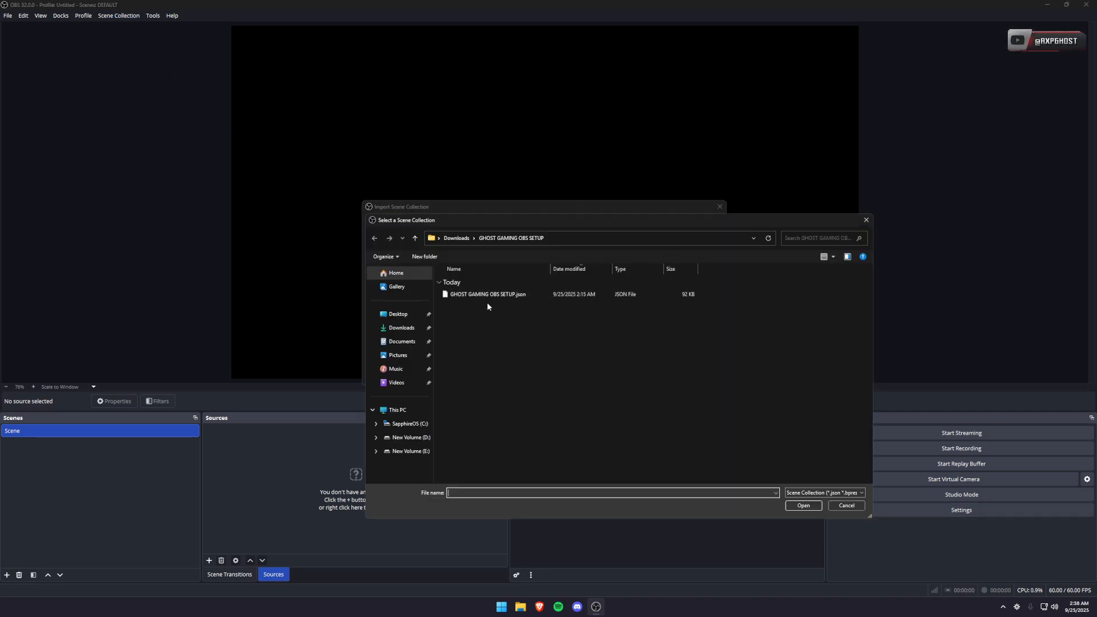
click(495, 296)
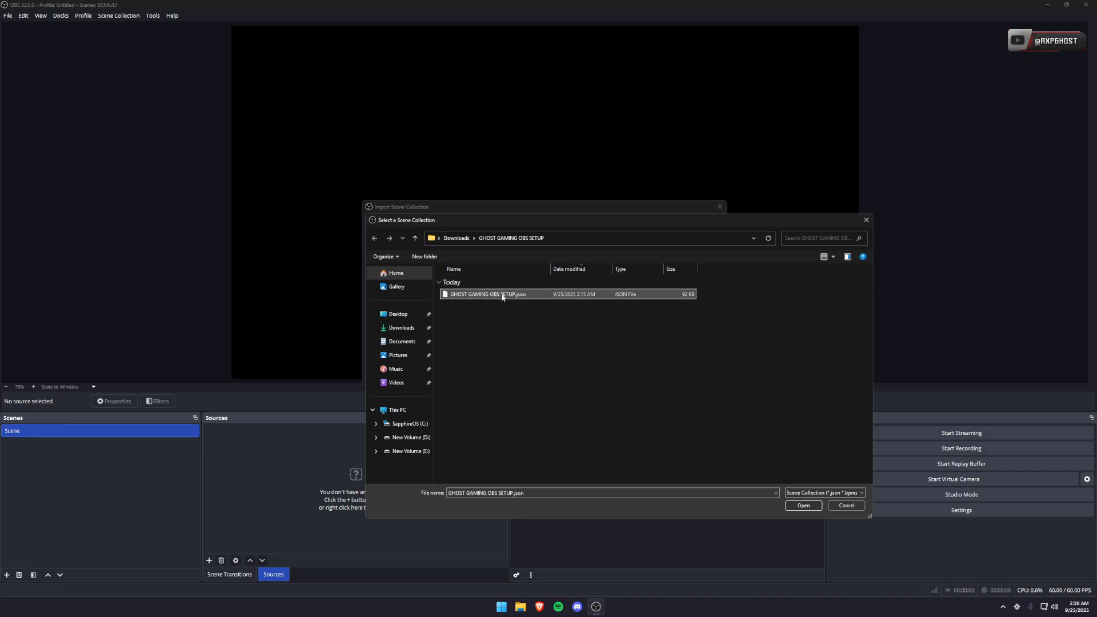
click(804, 506)
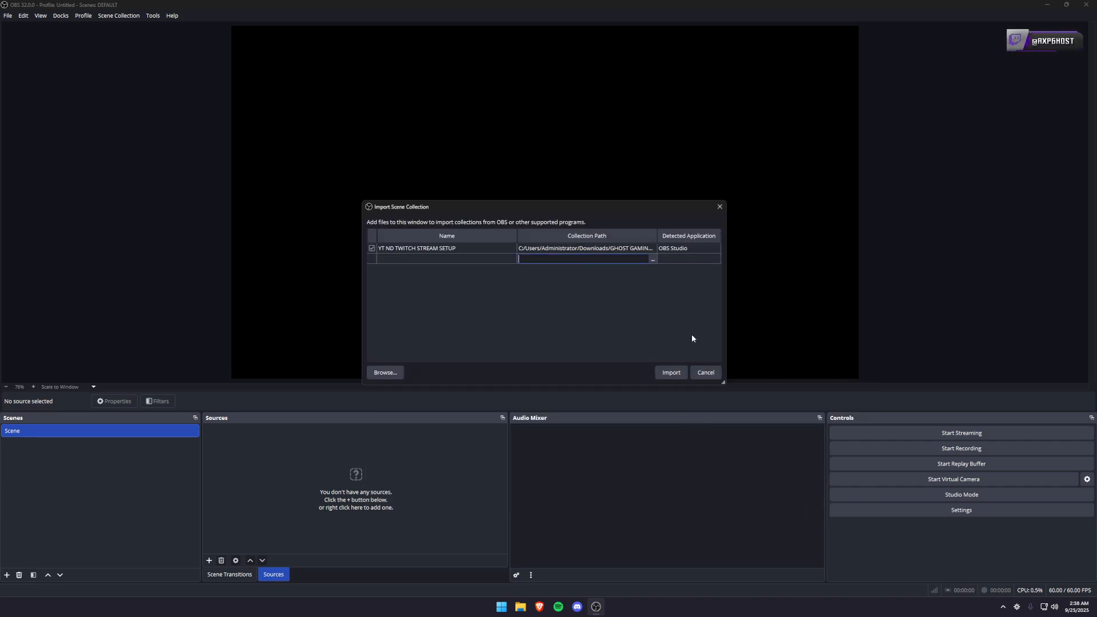
click(668, 372)
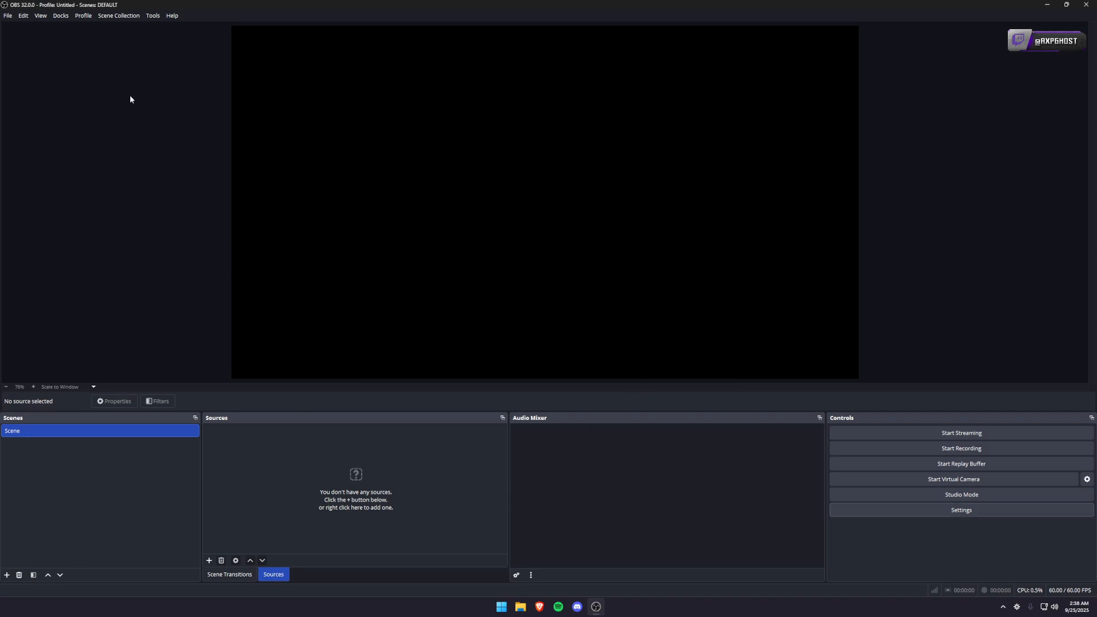
click(119, 19)
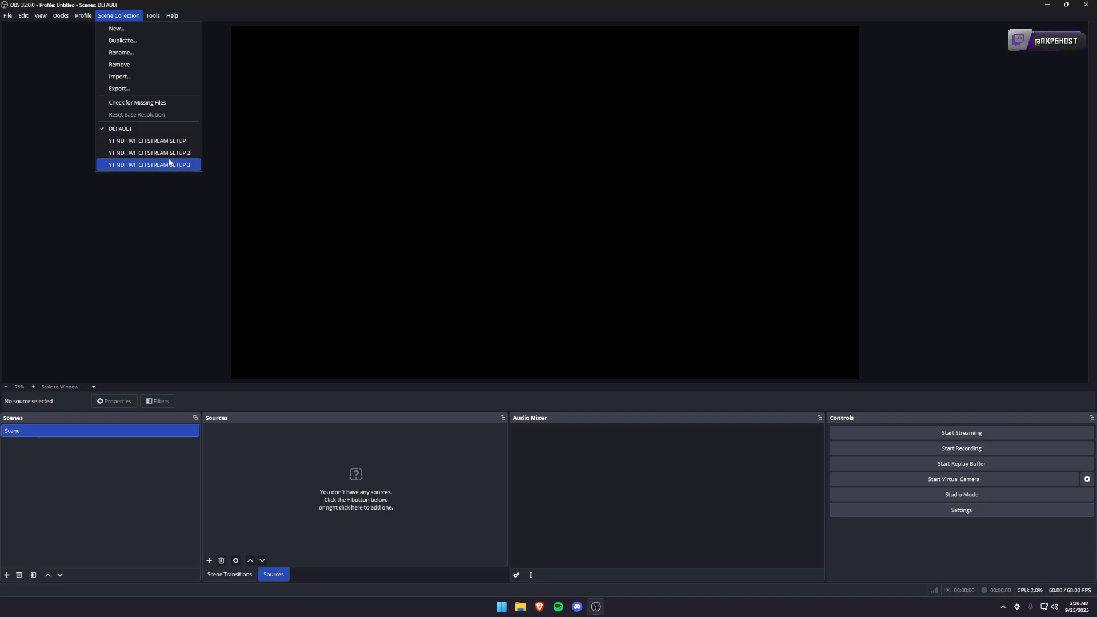
click(150, 166)
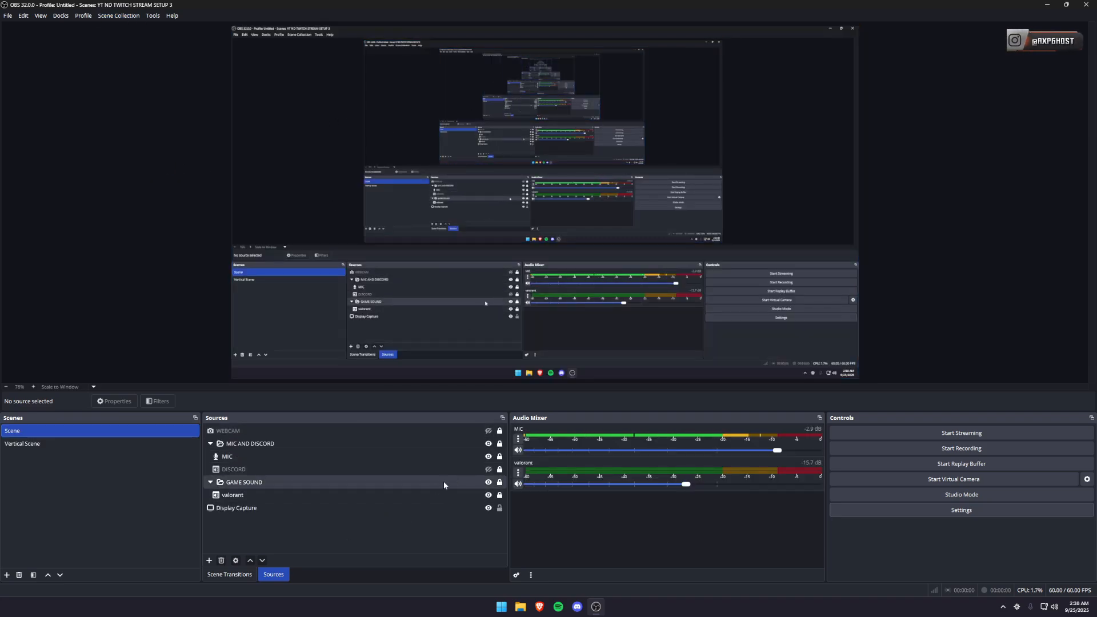
- View the monitors available for the Display Capture source without changing the selection
click(396, 508)
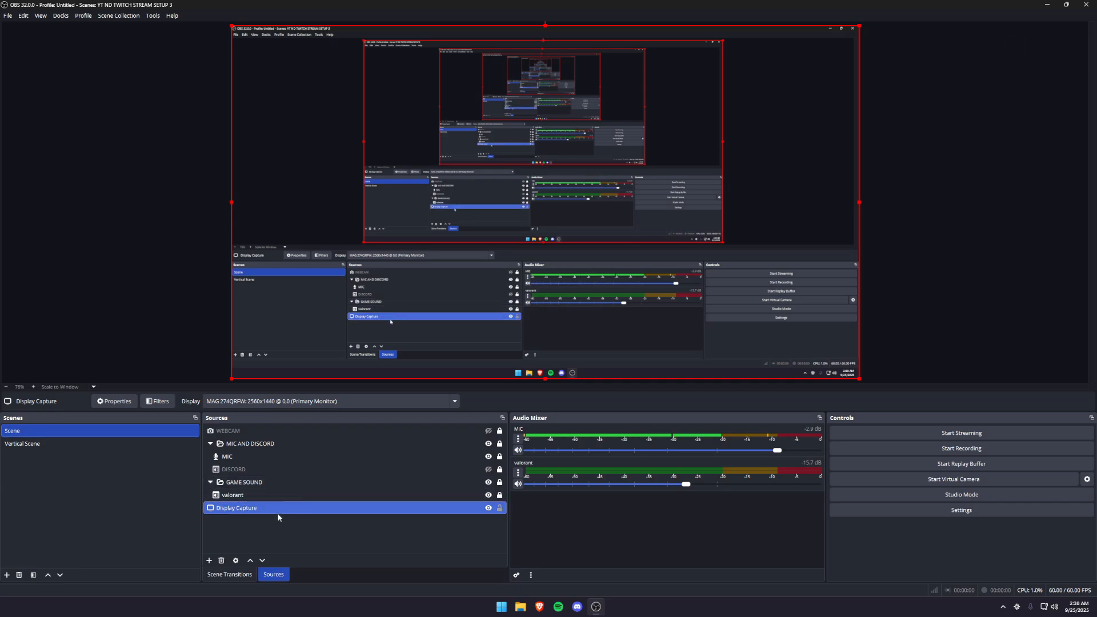
click(309, 530)
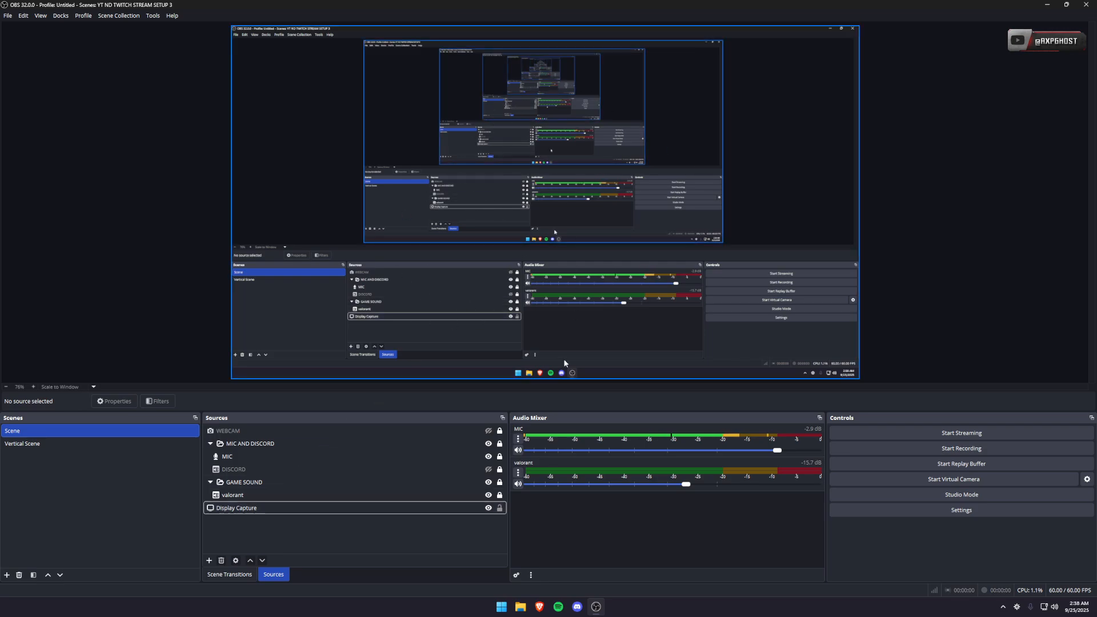
click(548, 368)
click(330, 401)
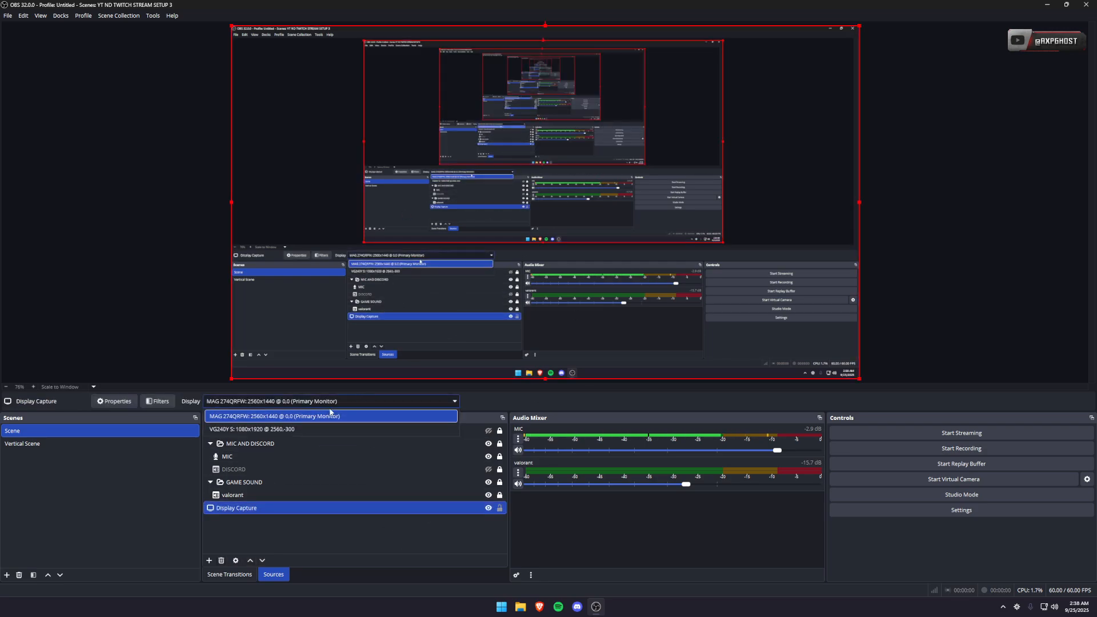
click(373, 397)
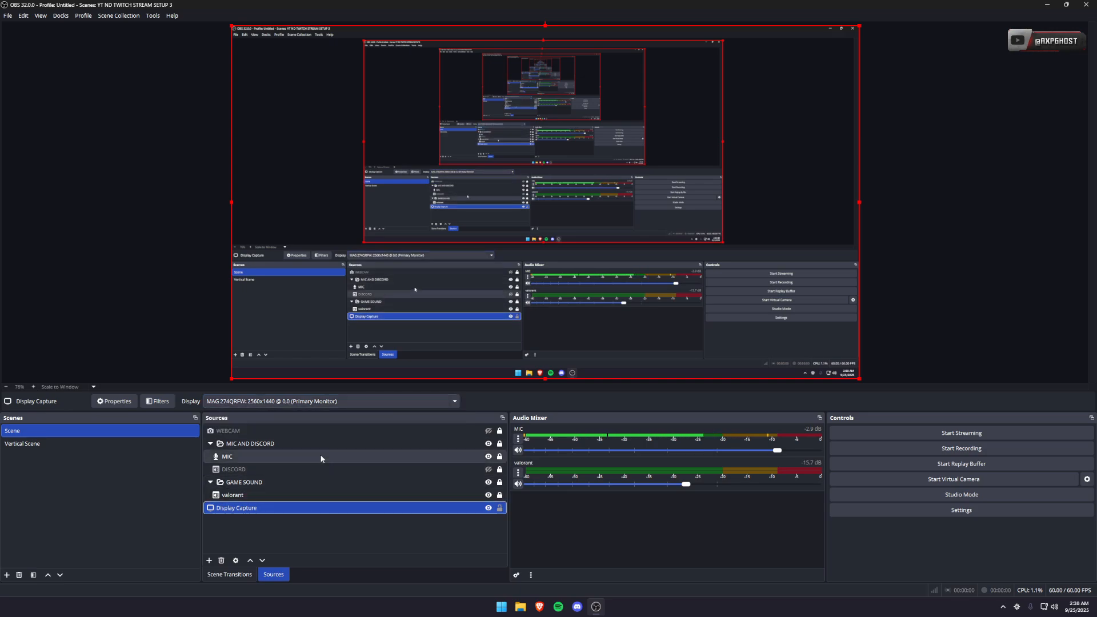
click(321, 400)
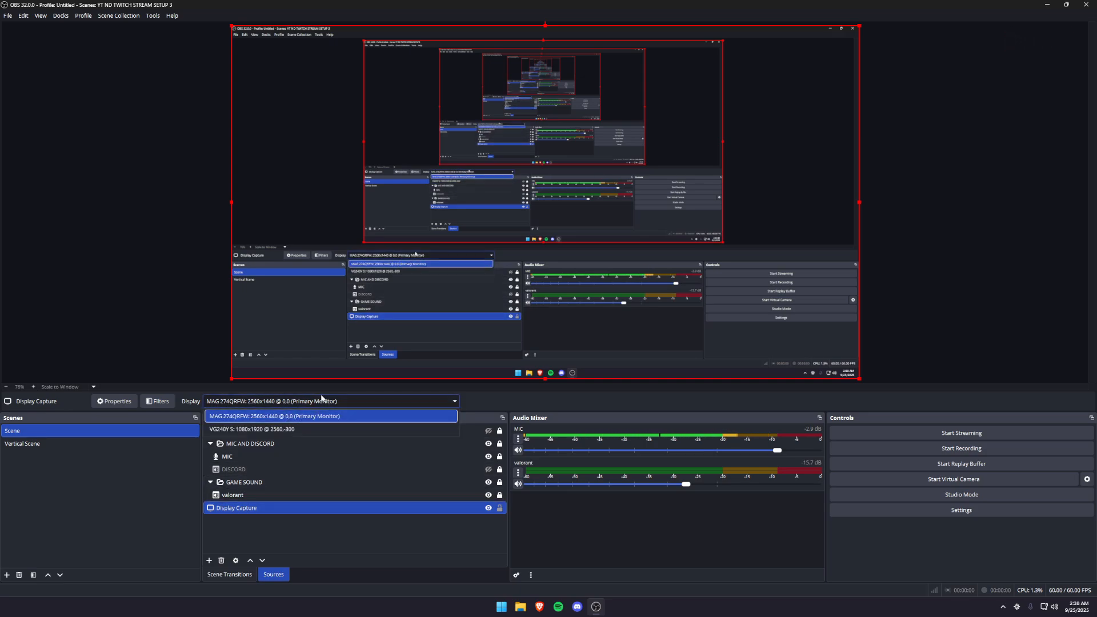
click(321, 400)
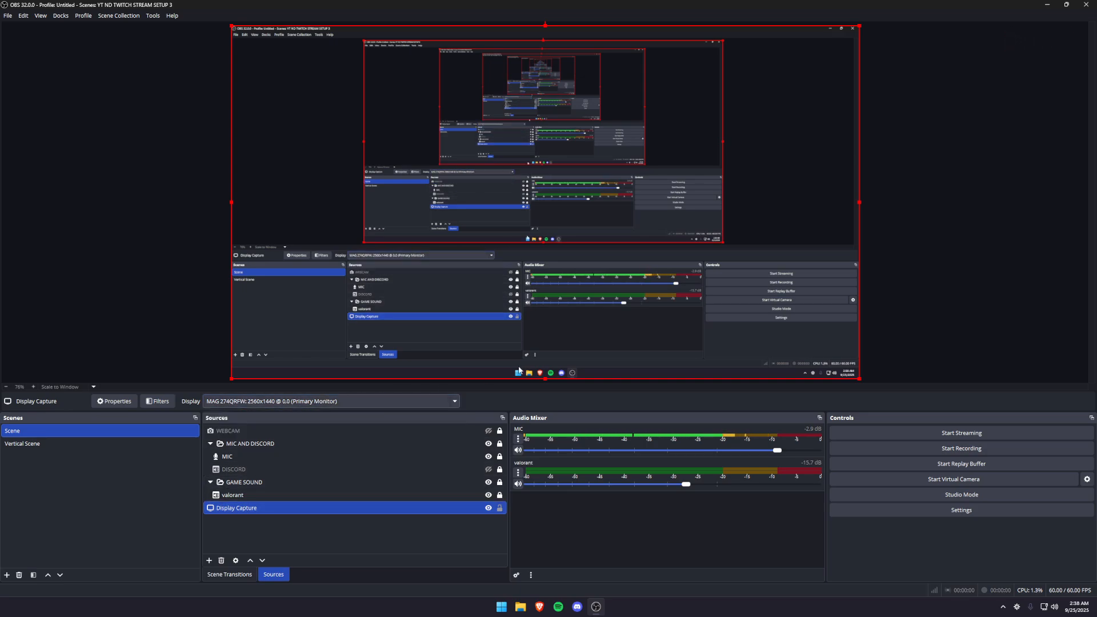
- Hide the Display Capture source and add a Window Capture source to the scene
click(488, 508)
right_click(374, 530)
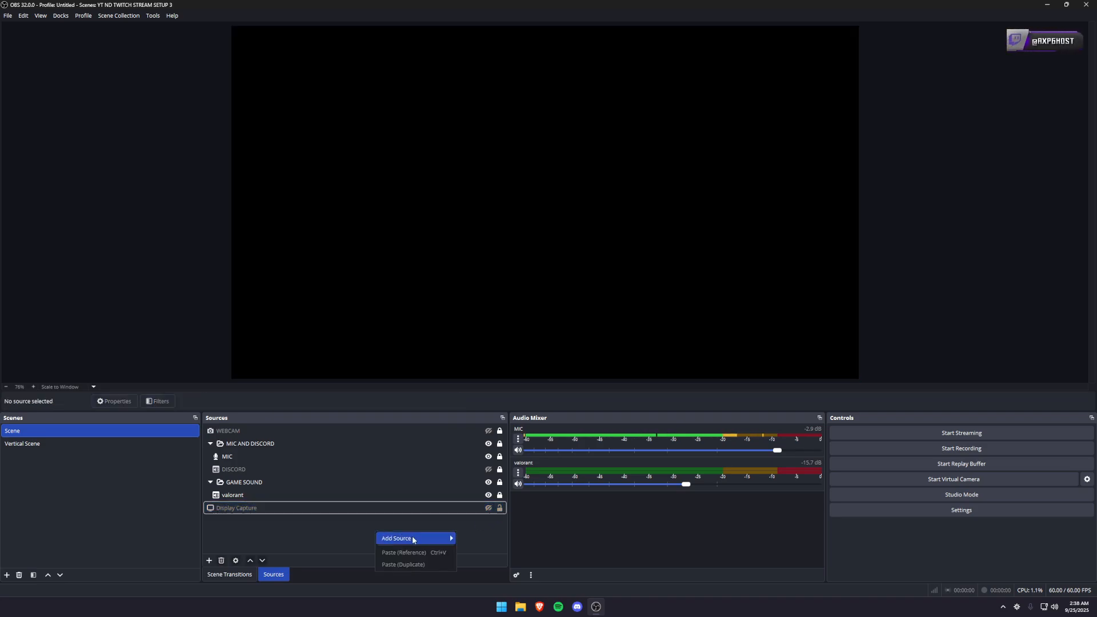
mouse_move(412, 538)
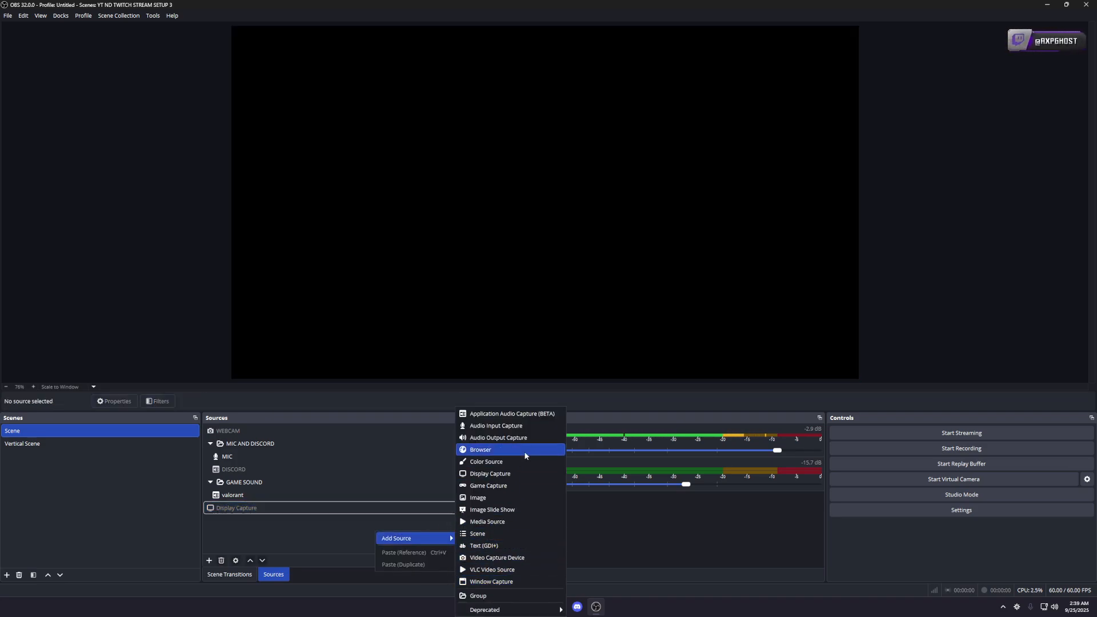
click(497, 582)
click(570, 354)
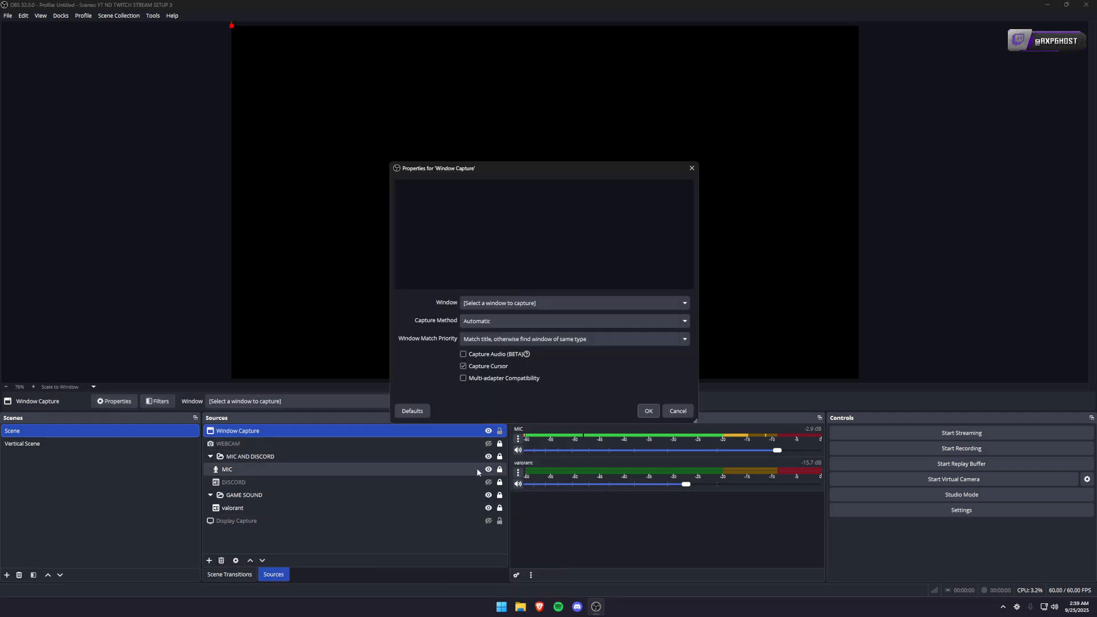
- Check the windows available for capture, launch Riot Client, and close the Window Capture properties without choosing a window
click(525, 305)
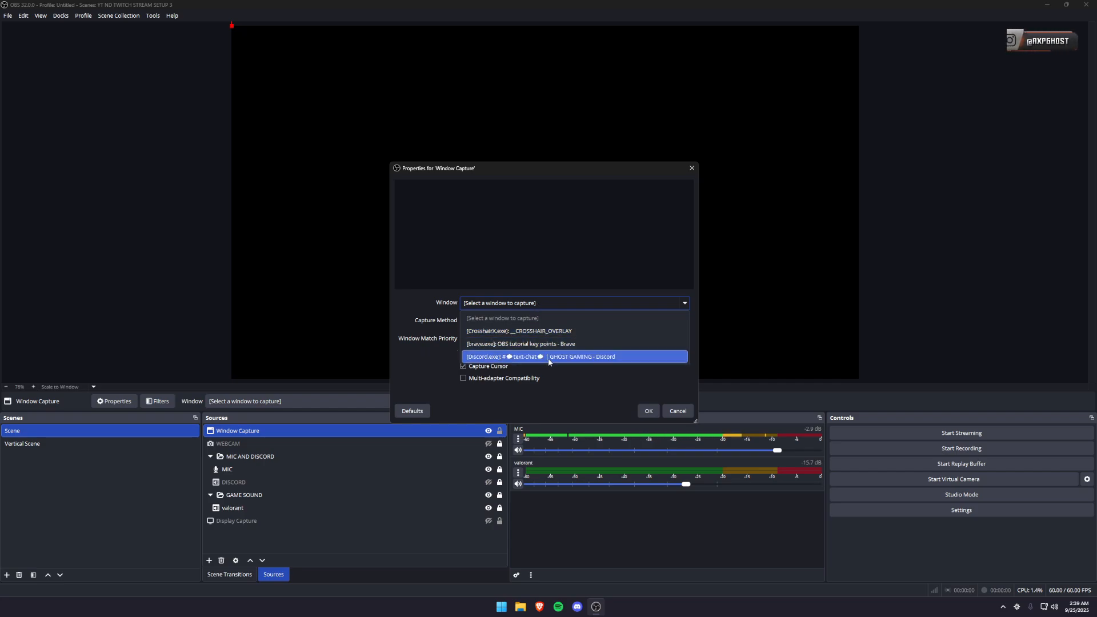
click(502, 607)
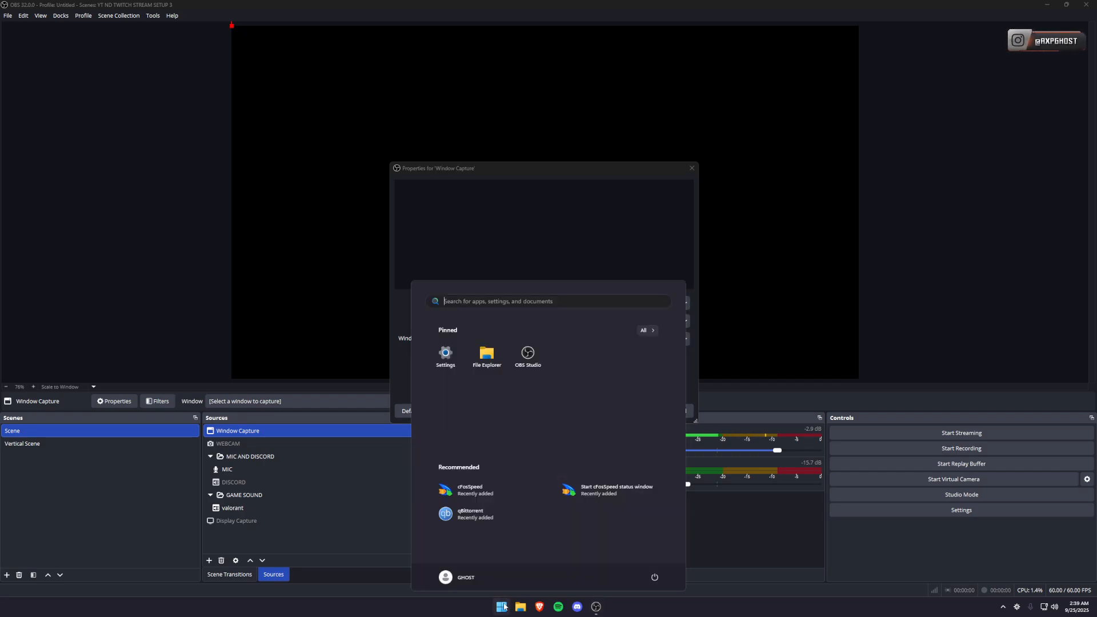
text(Riot Client)
key(Escape)
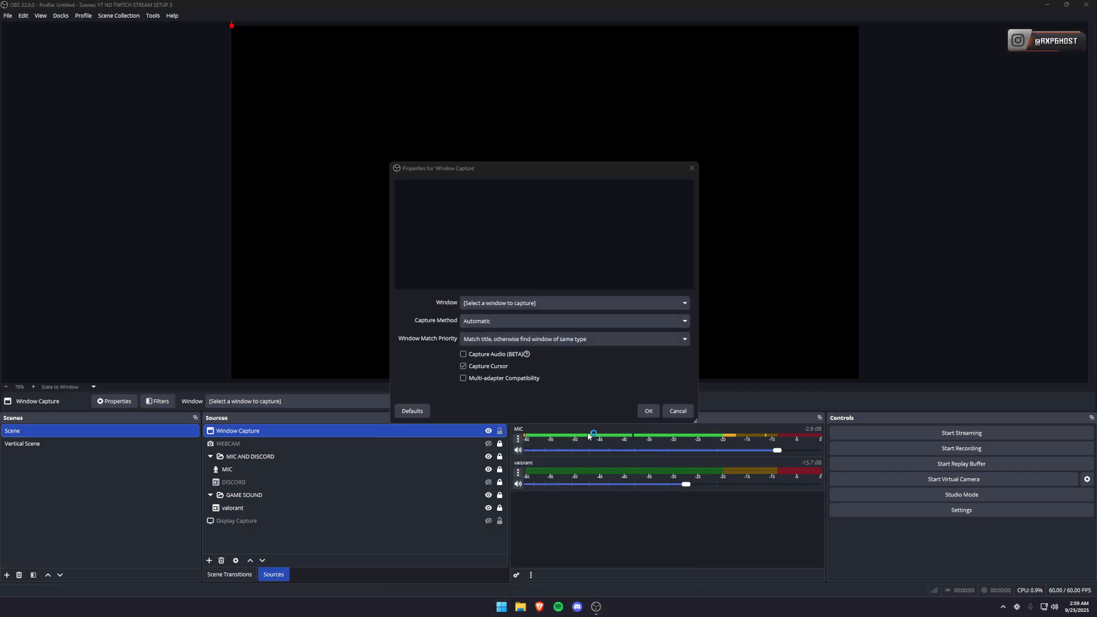
click(550, 304)
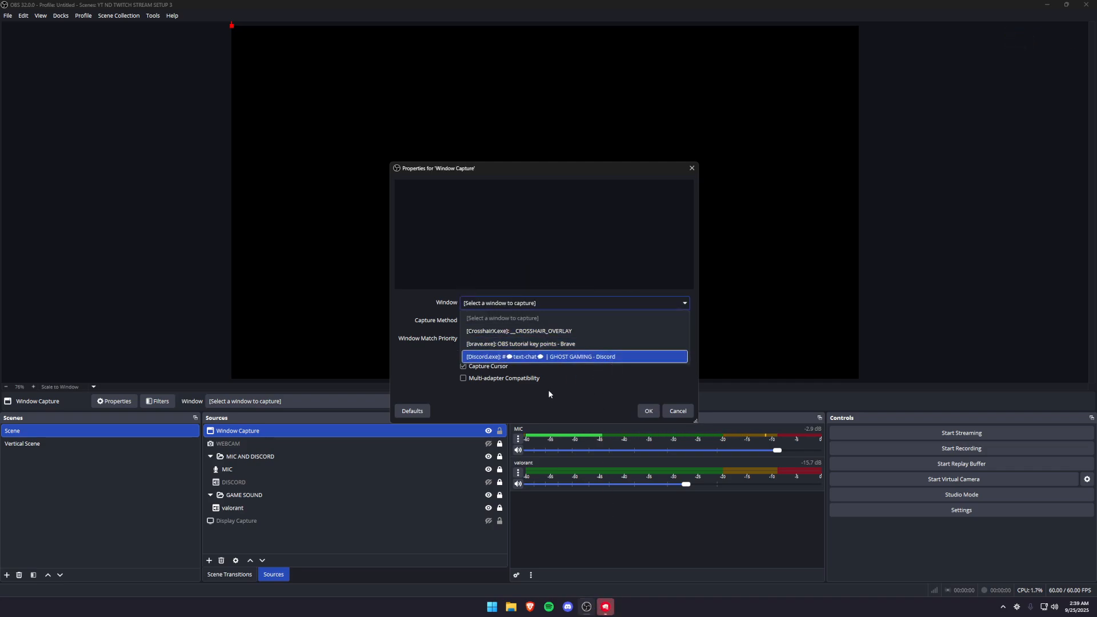
click(585, 402)
click(677, 411)
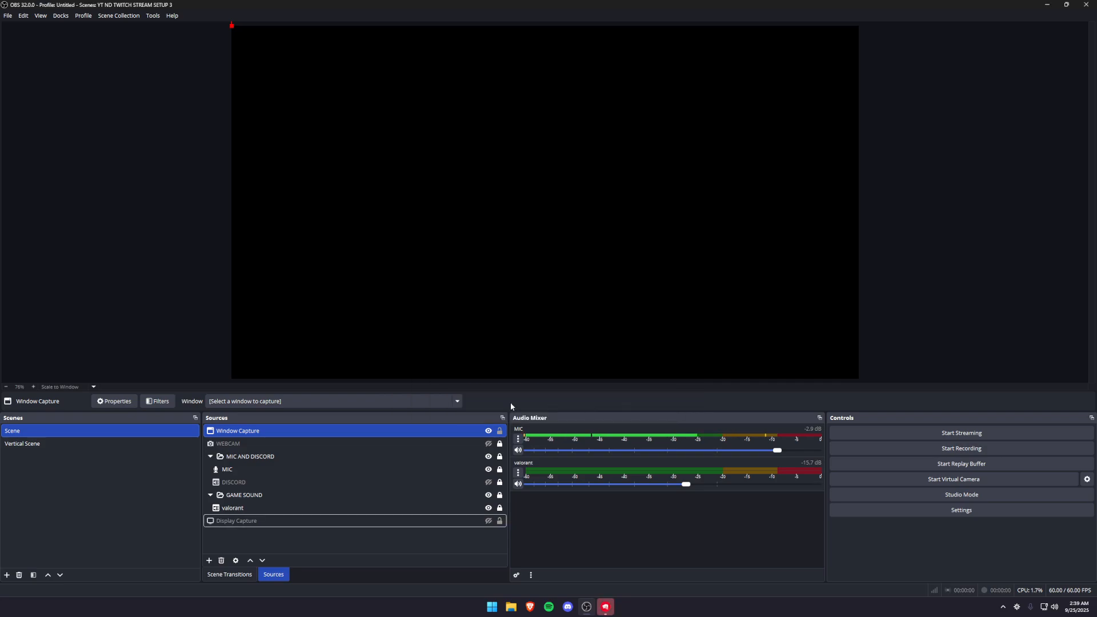
- Try the Riot Client and CrosshairX overlay windows as the Window Capture target, and cancel the properties
double_click(393, 430)
click(546, 303)
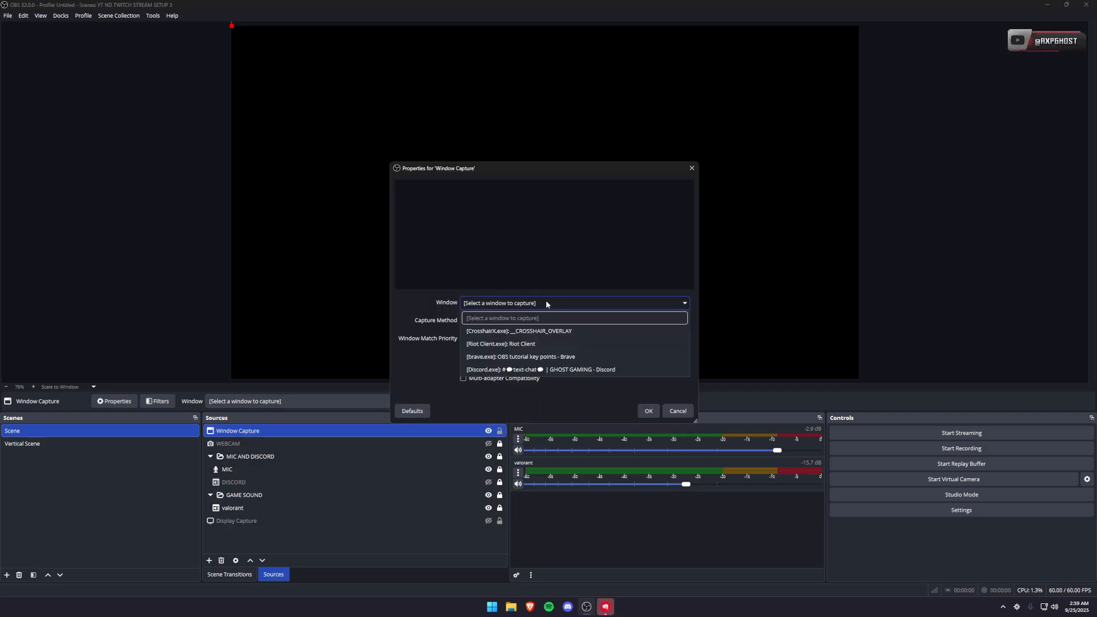
click(540, 343)
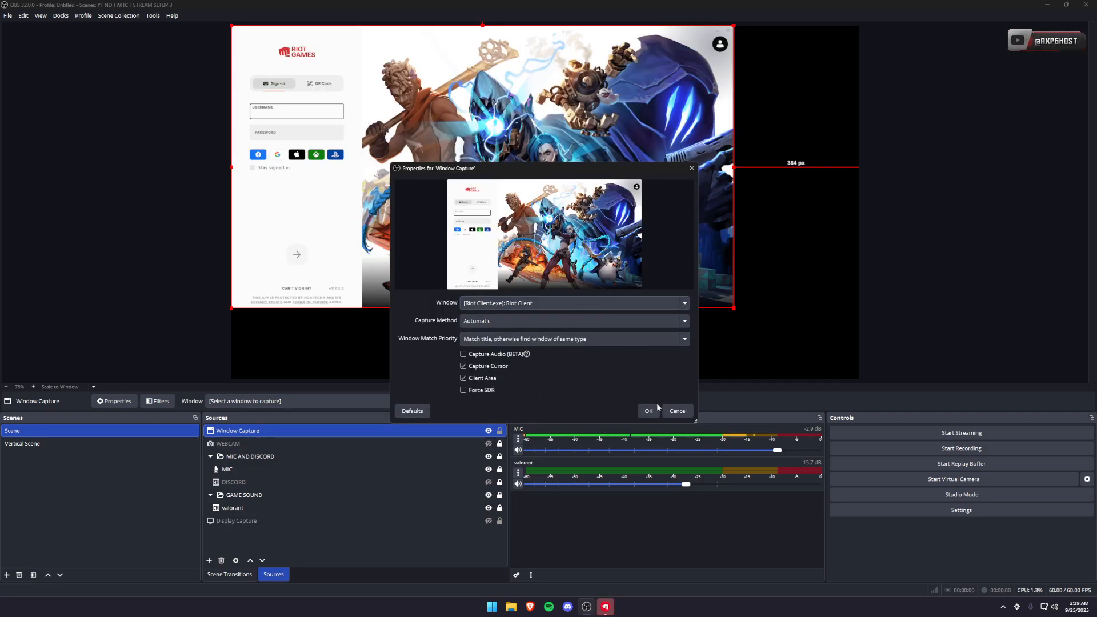
click(602, 304)
click(547, 328)
click(561, 304)
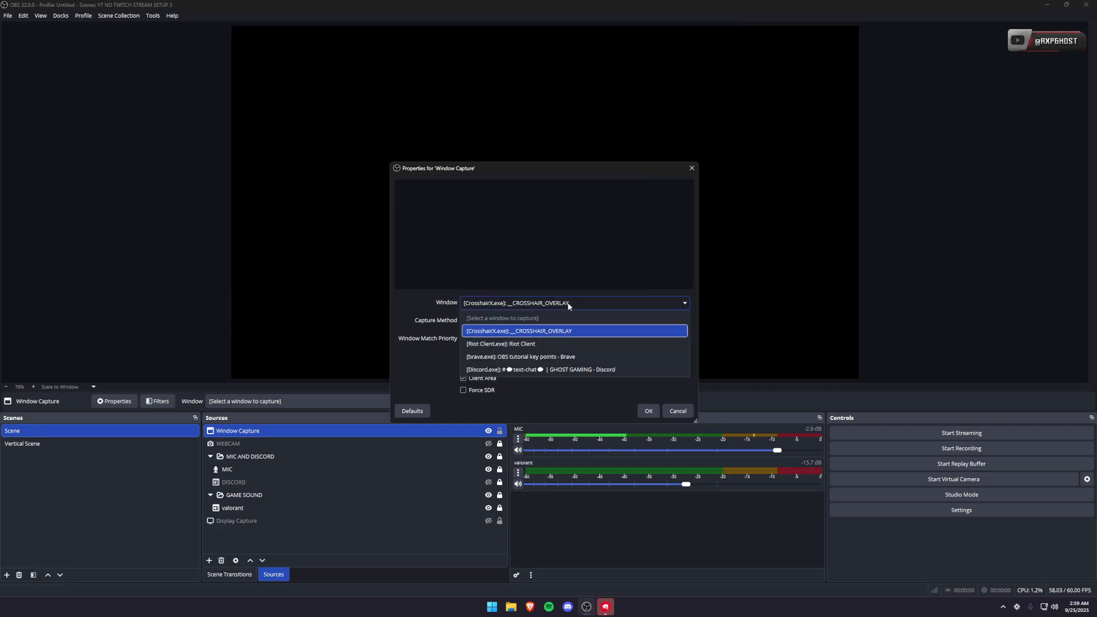
click(674, 412)
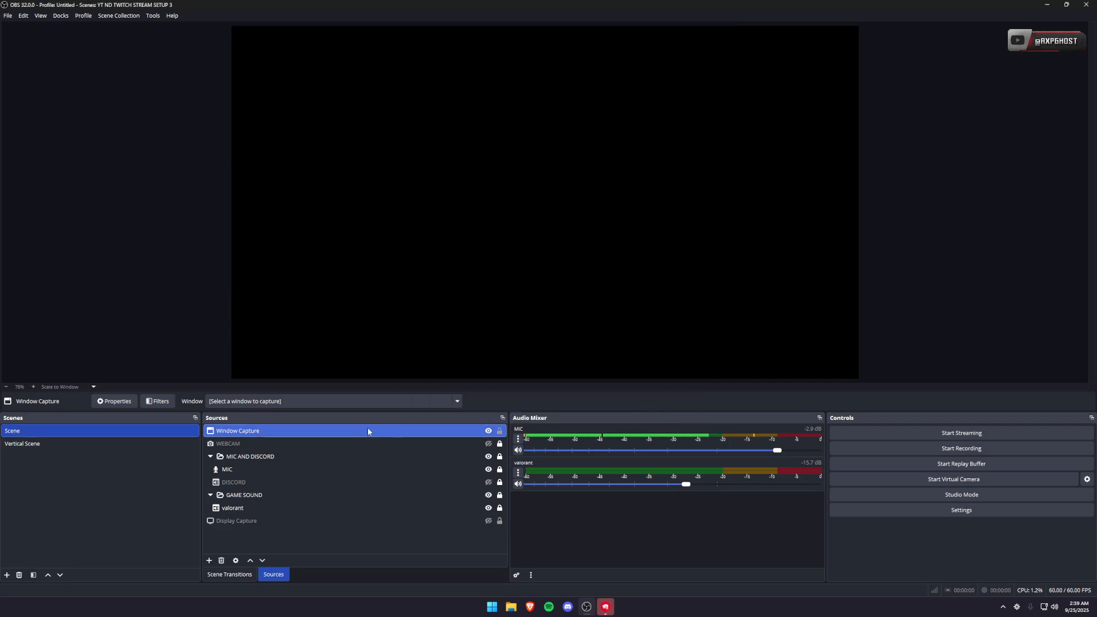
- Remove the Window Capture source from the scene
key(Delete)
click(585, 309)
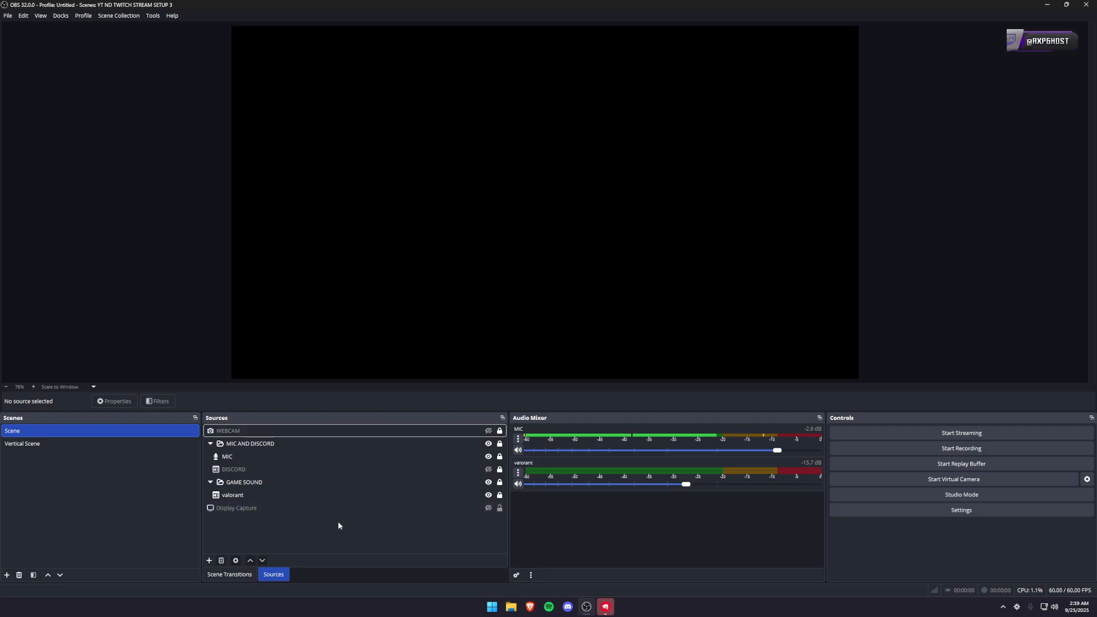
click(412, 511)
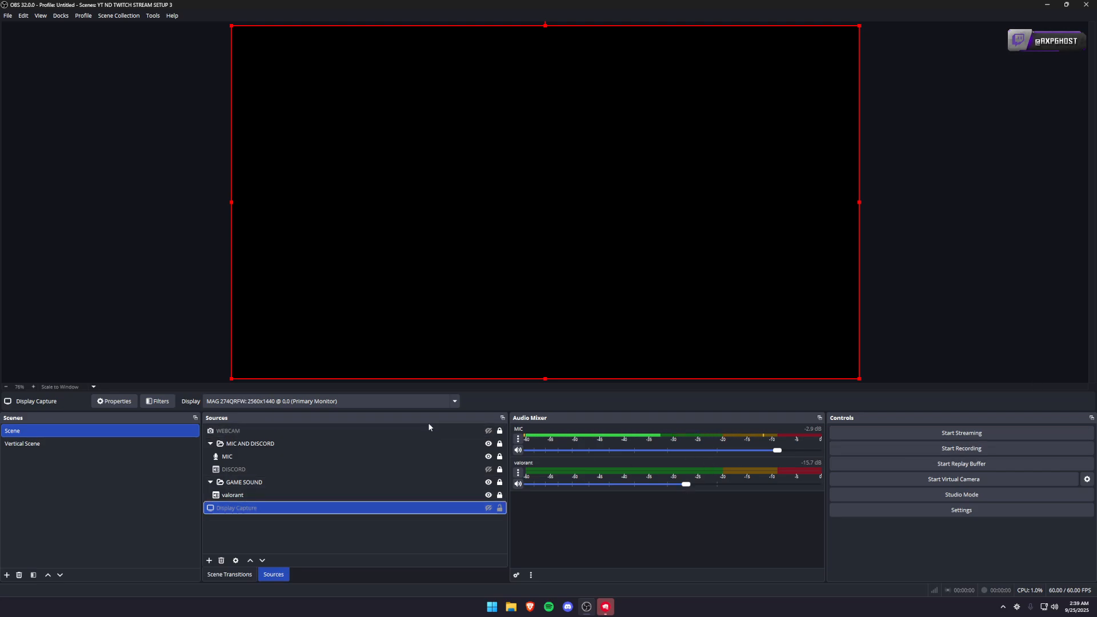
right_click(272, 534)
mouse_move(313, 544)
click(245, 536)
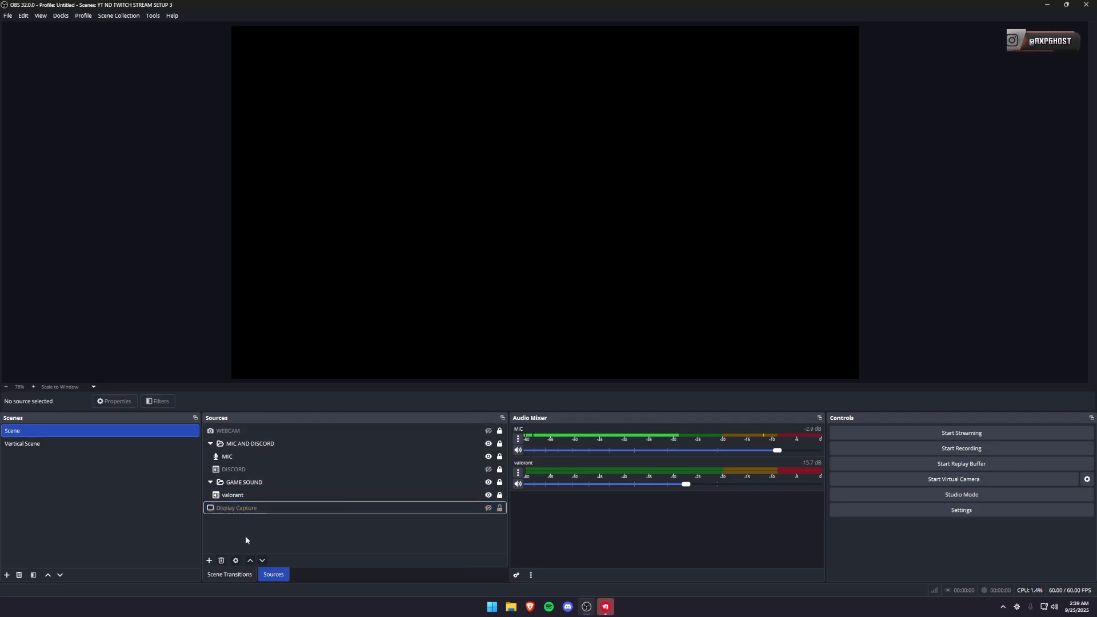
click(237, 506)
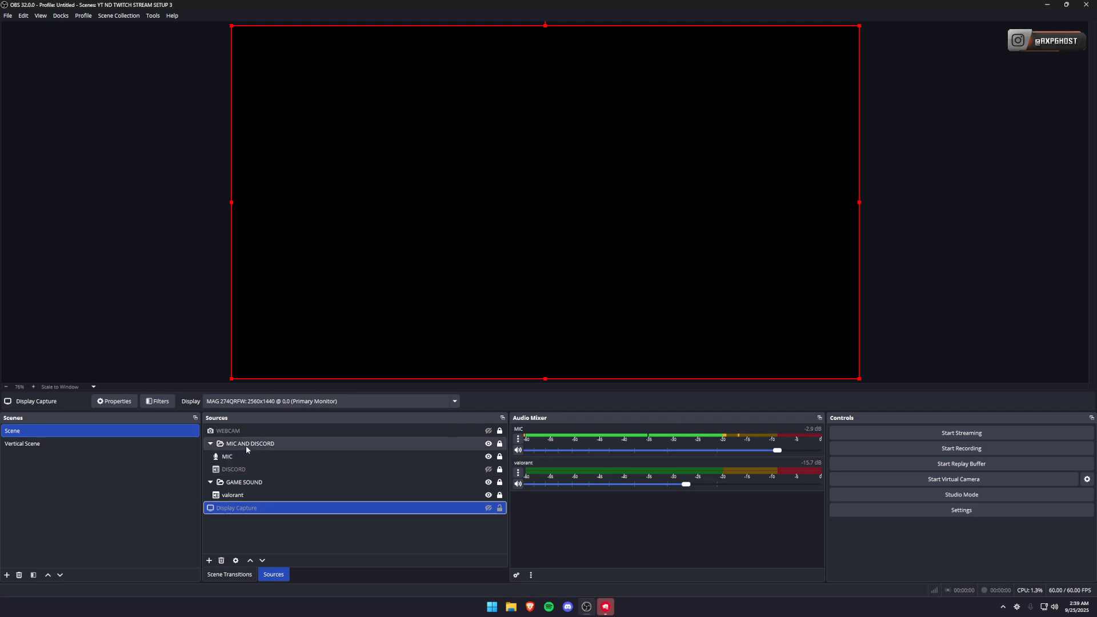
- View the list of audio filters applied to the MIC source and close it
click(217, 457)
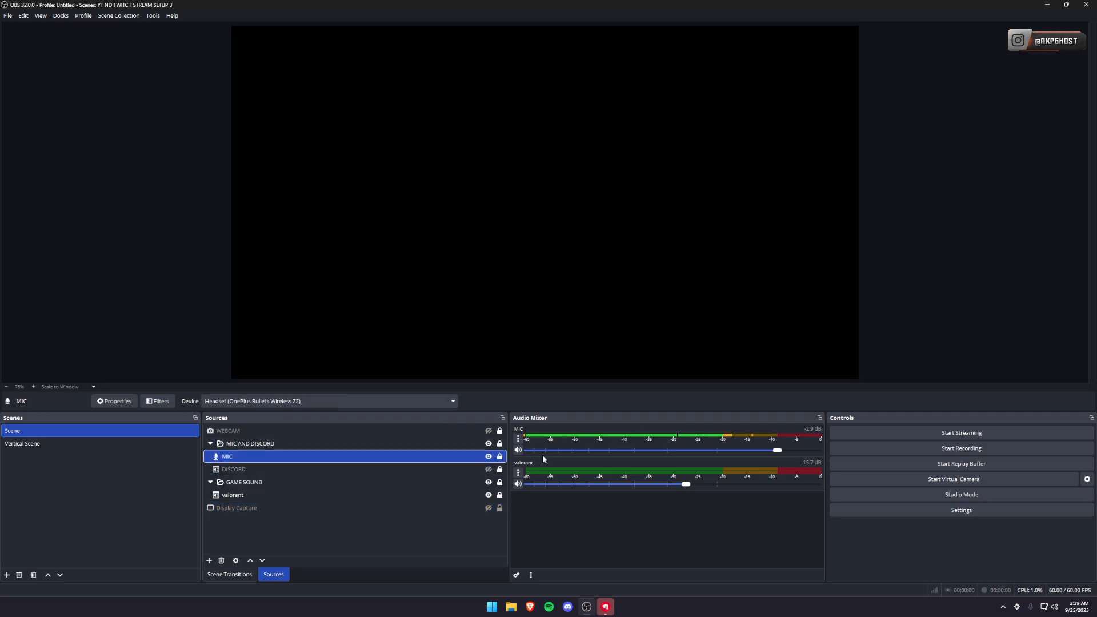
click(519, 440)
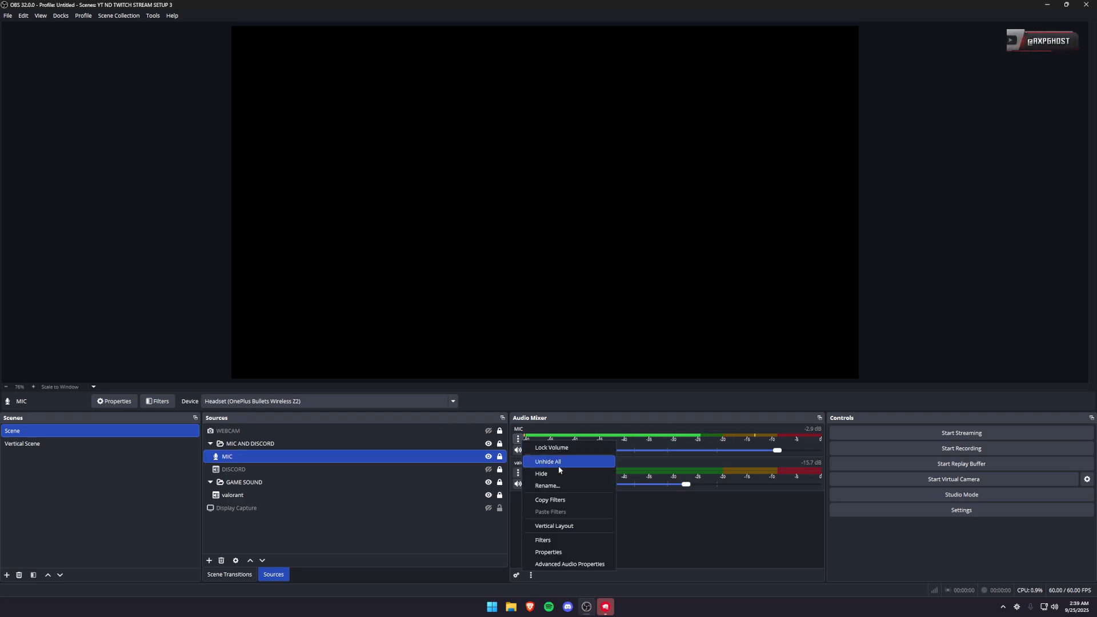
click(567, 536)
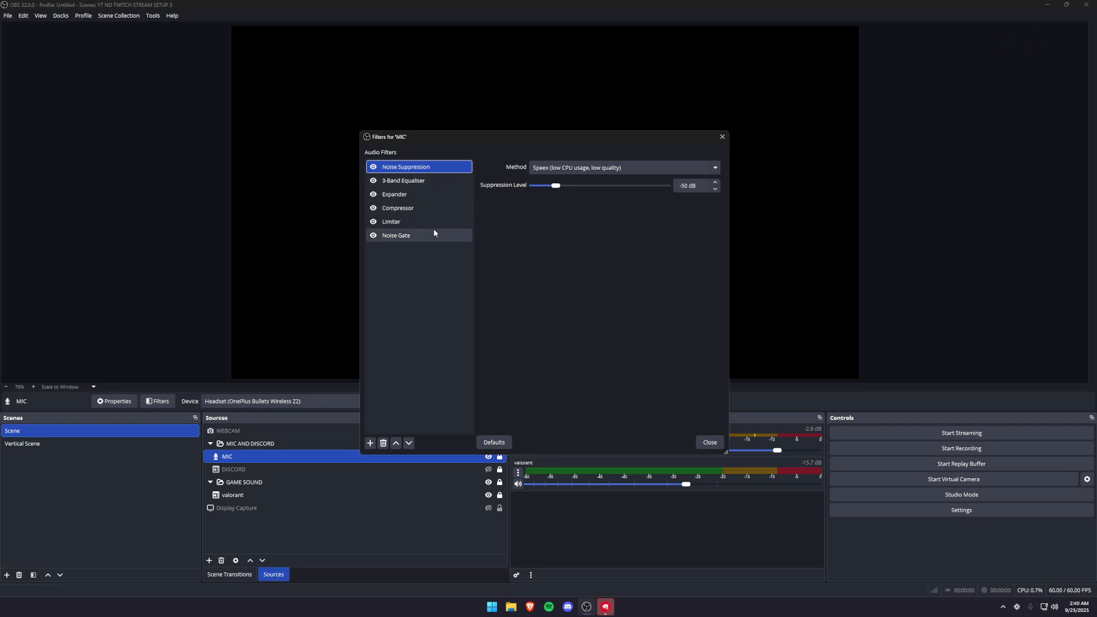
click(709, 442)
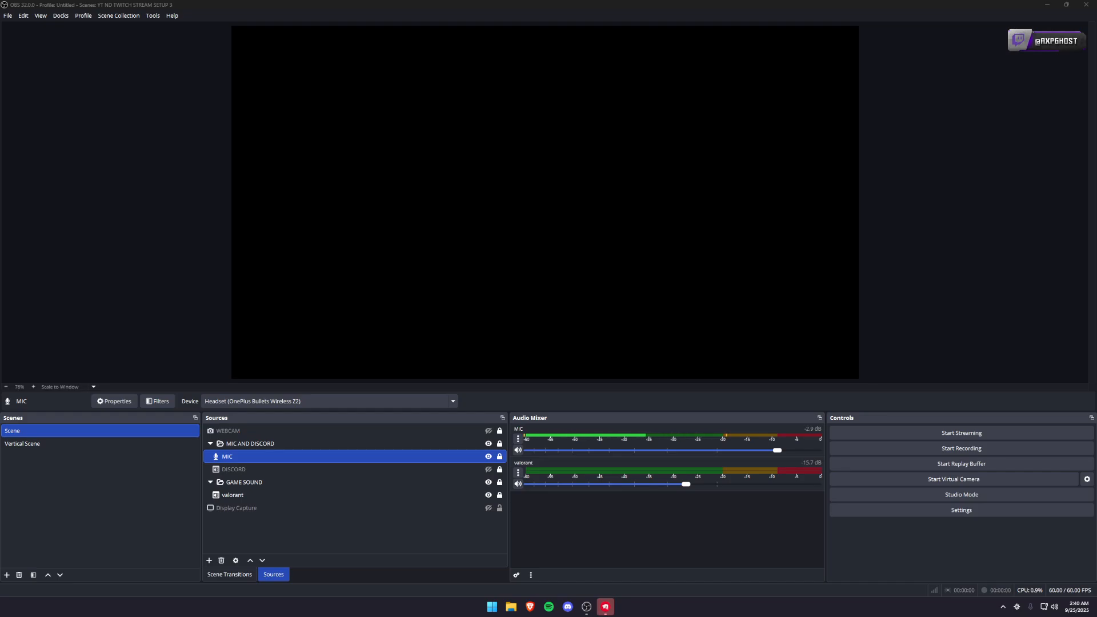
- Bring up the browser window with the NVIDIA Broadcast search results, view the app's description, and put the window away
drag(1096, 362, 420, 132)
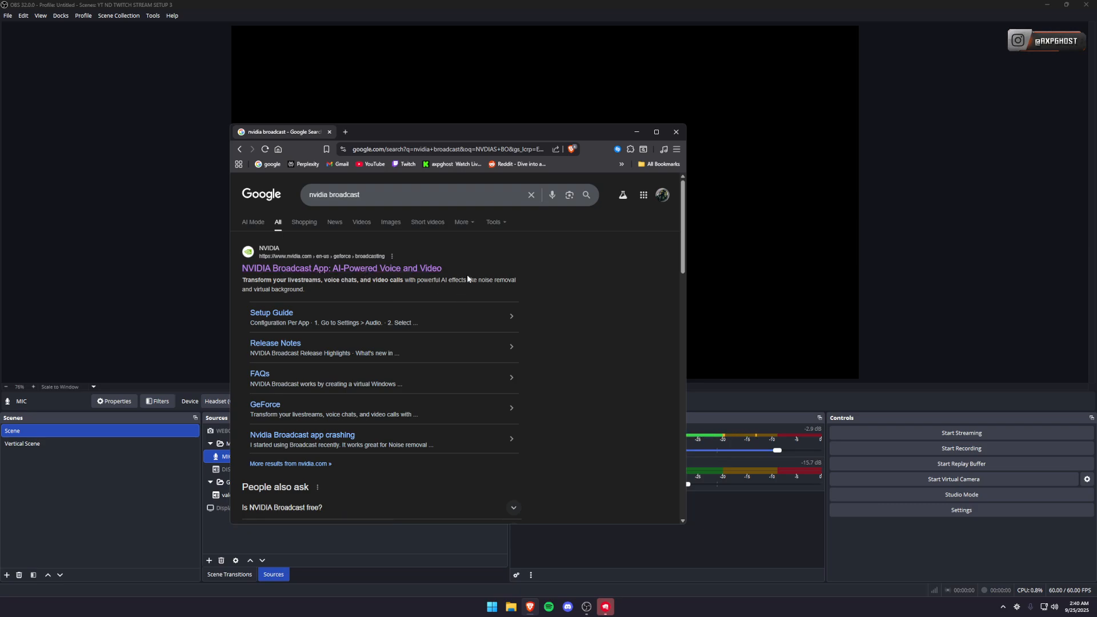
drag(467, 280, 244, 277)
click(566, 215)
click(677, 136)
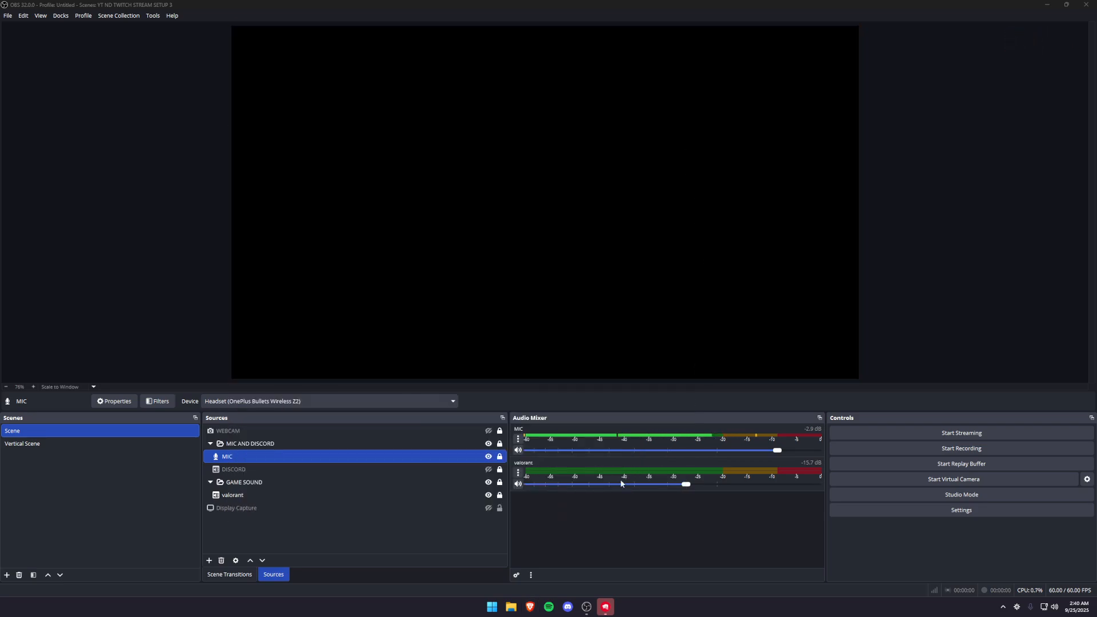
- Review the MIC source's audio filter settings from Noise Suppression through Noise Gate without changing them
click(519, 439)
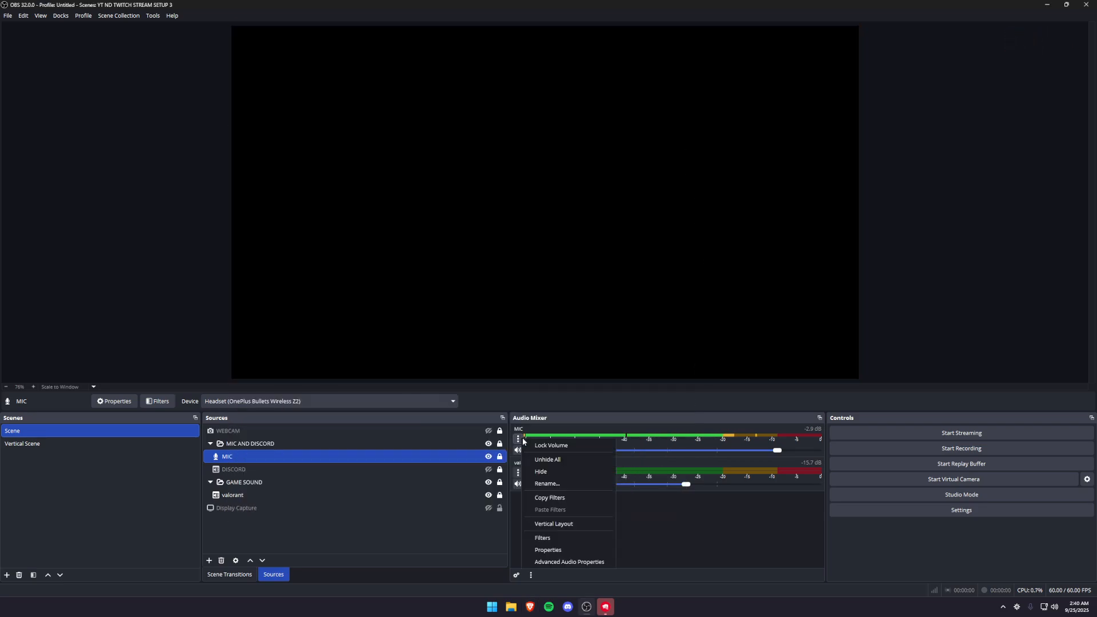
click(546, 537)
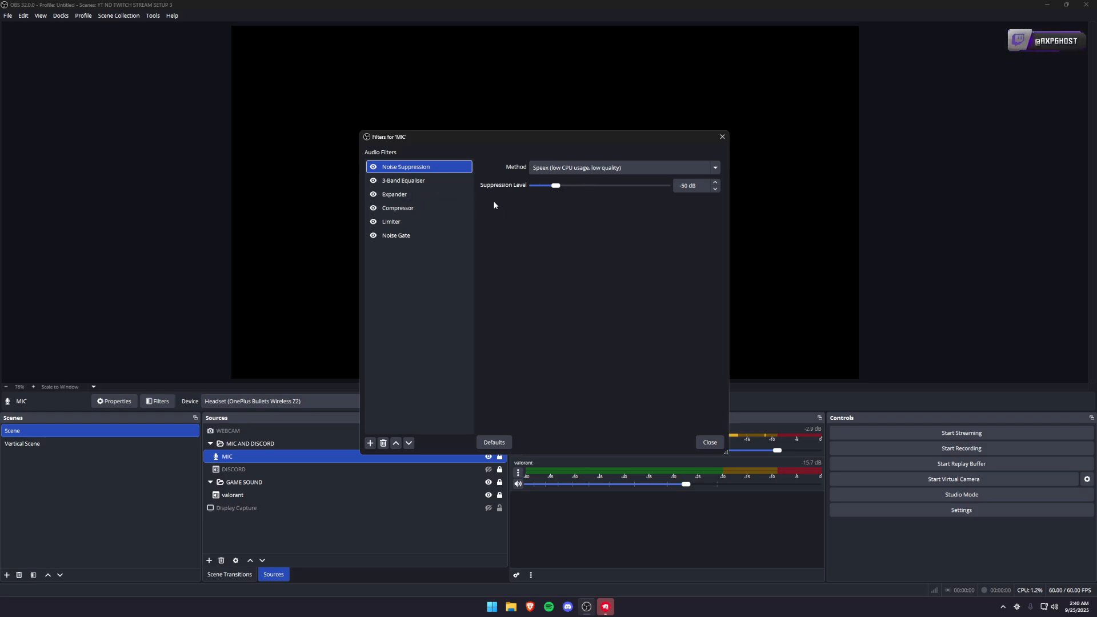
click(431, 180)
click(425, 195)
click(419, 210)
click(416, 222)
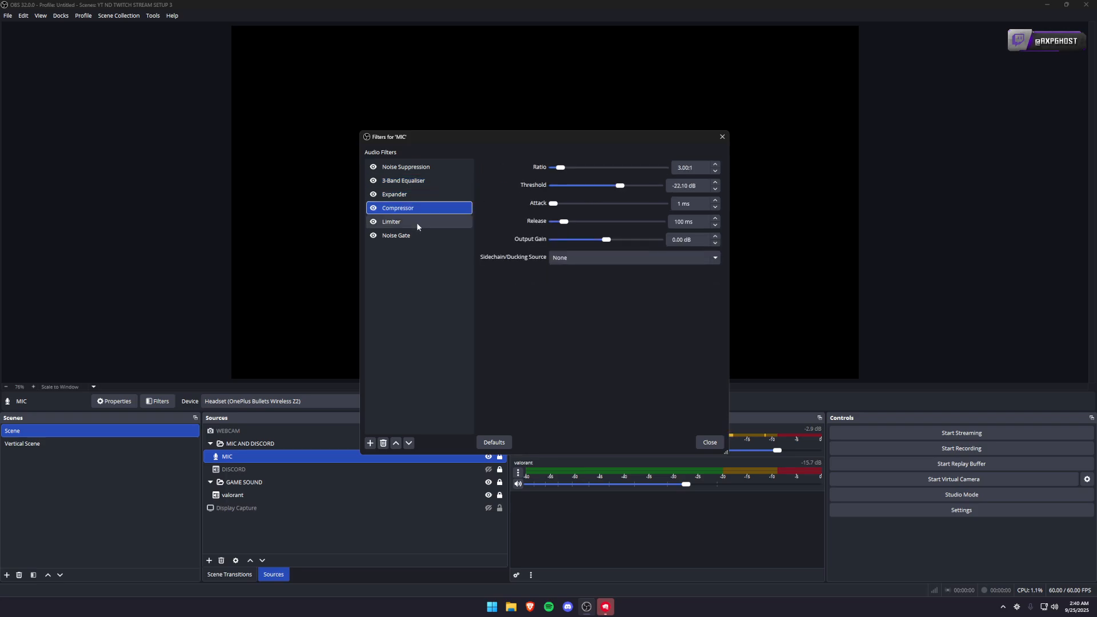
click(417, 236)
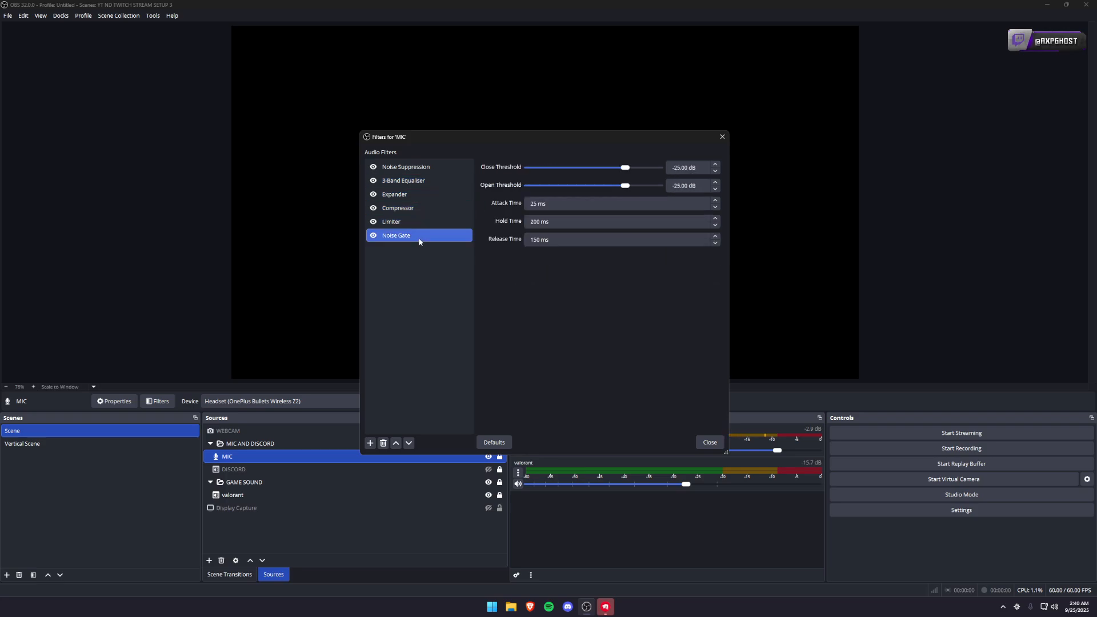
click(413, 169)
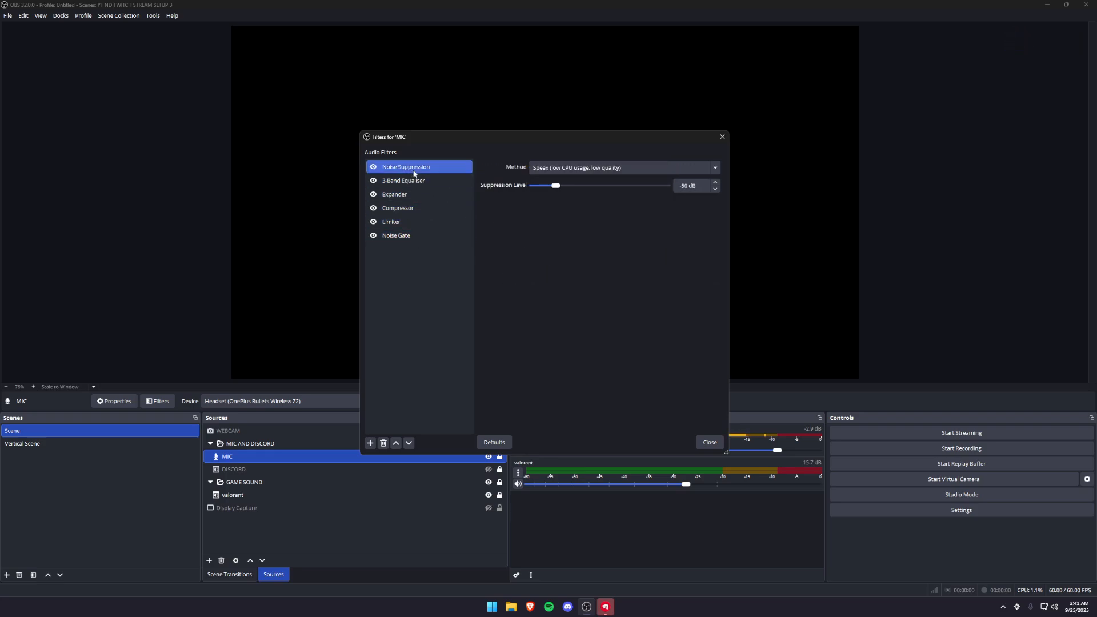
click(709, 442)
right_click(310, 457)
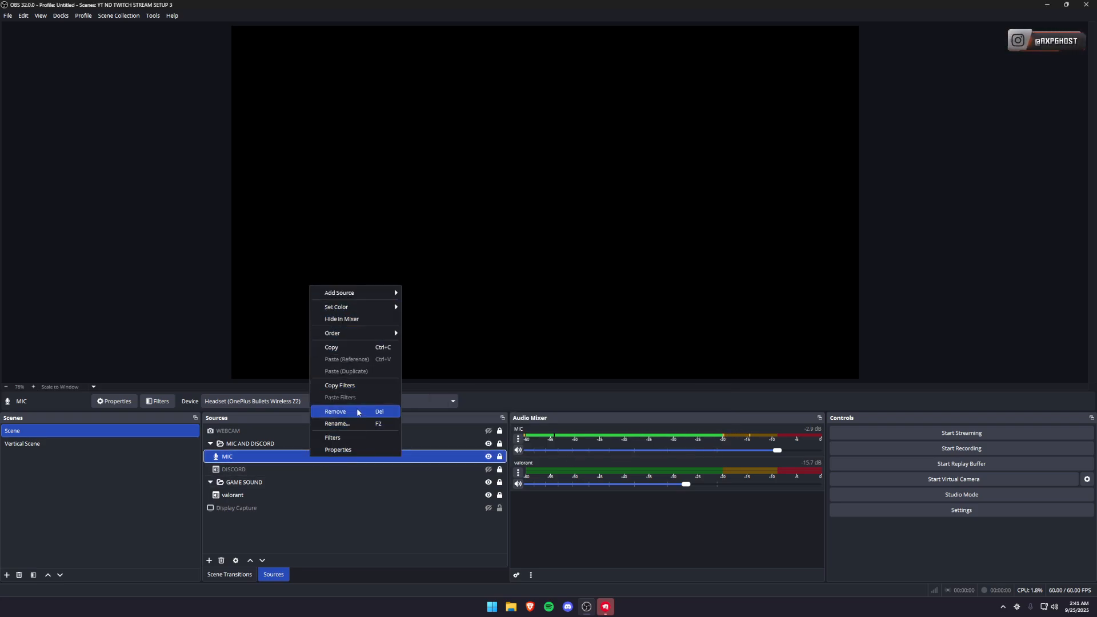
click(630, 529)
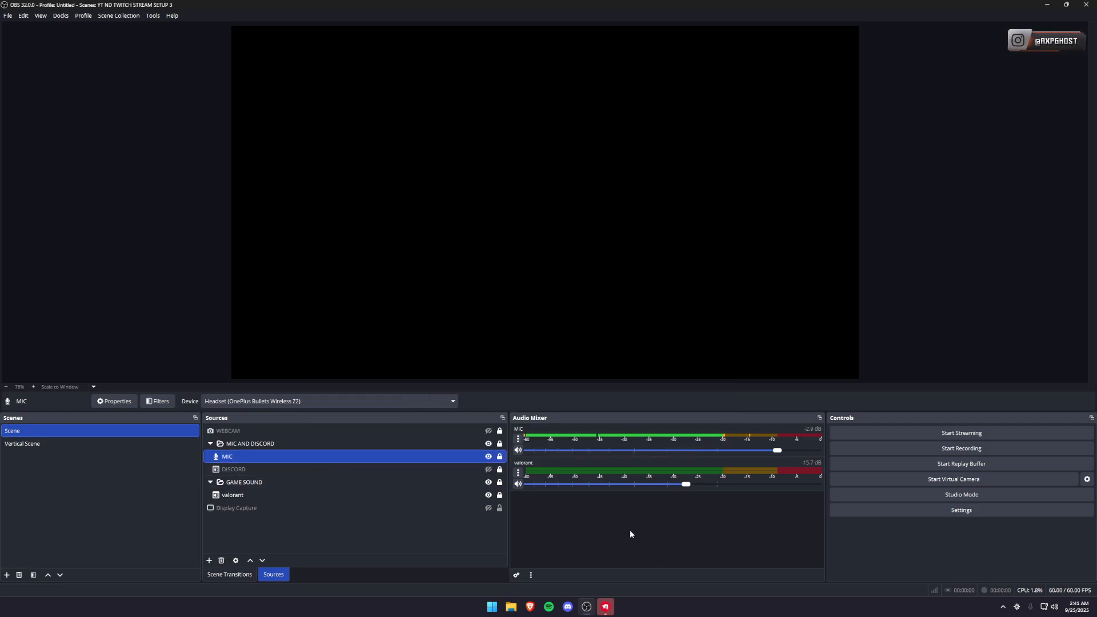
right_click(349, 548)
right_click(359, 533)
mouse_move(403, 540)
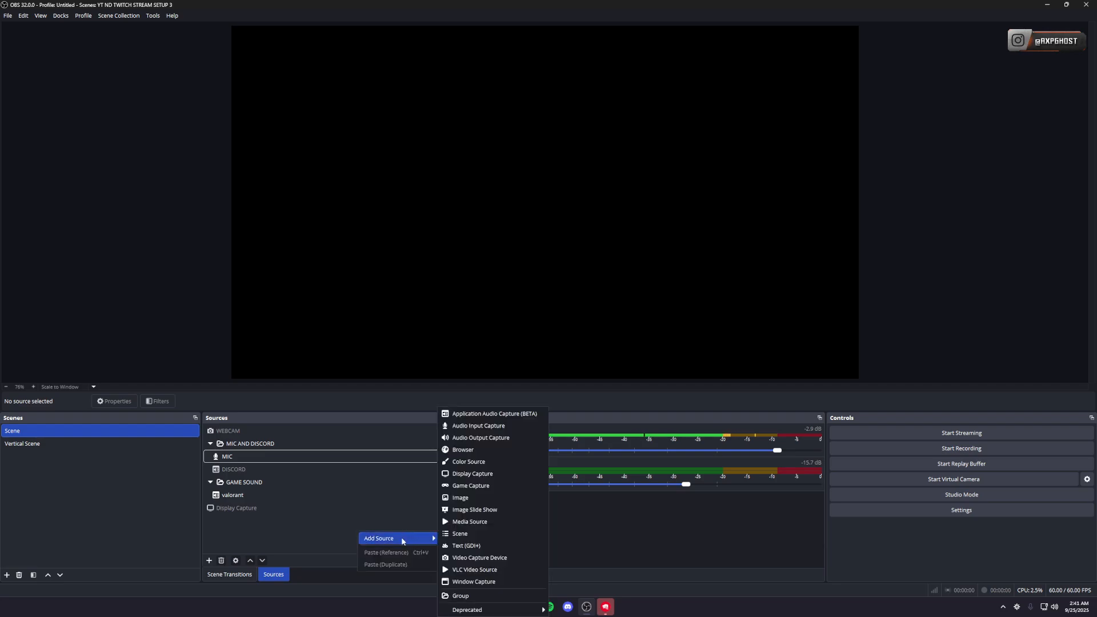
click(499, 427)
click(594, 353)
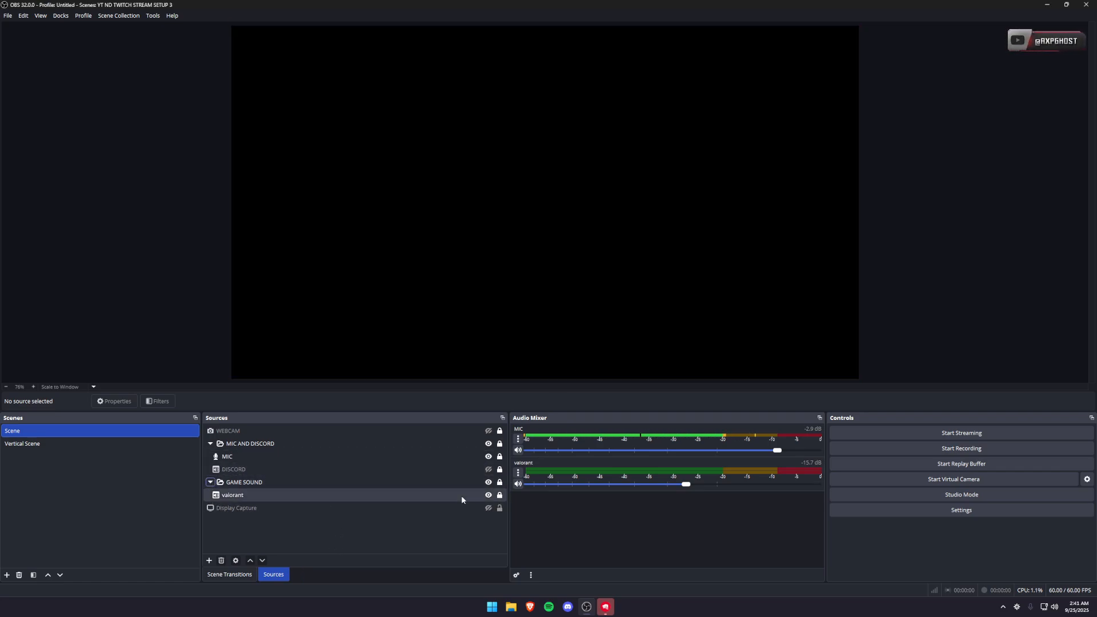
- Add a new Application Audio Capture (BETA) source that captures the Discord window
click(276, 474)
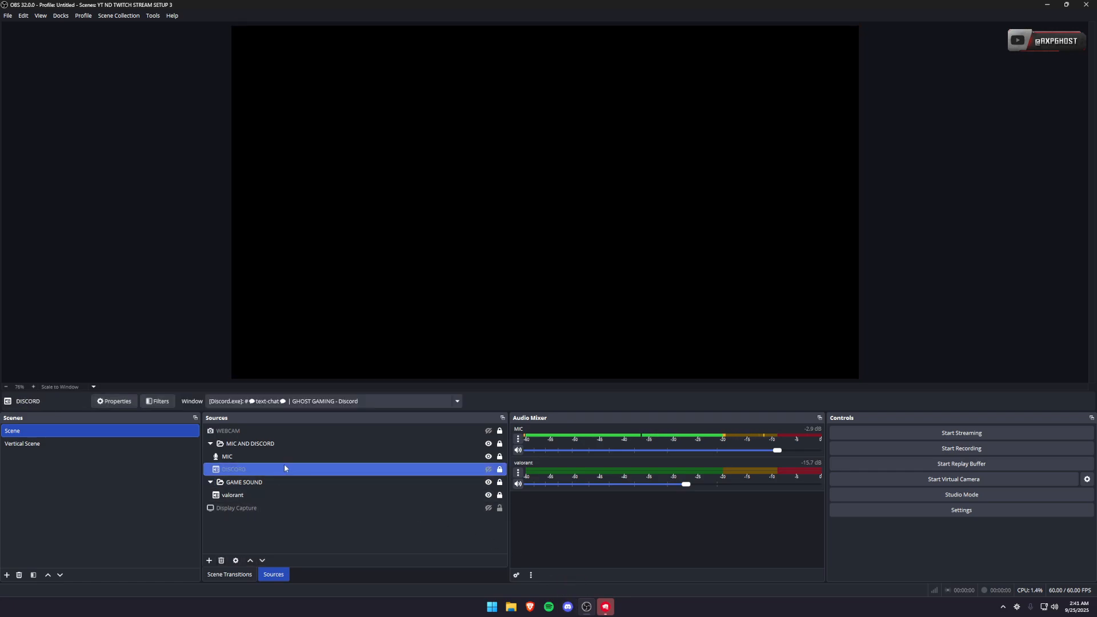
right_click(334, 518)
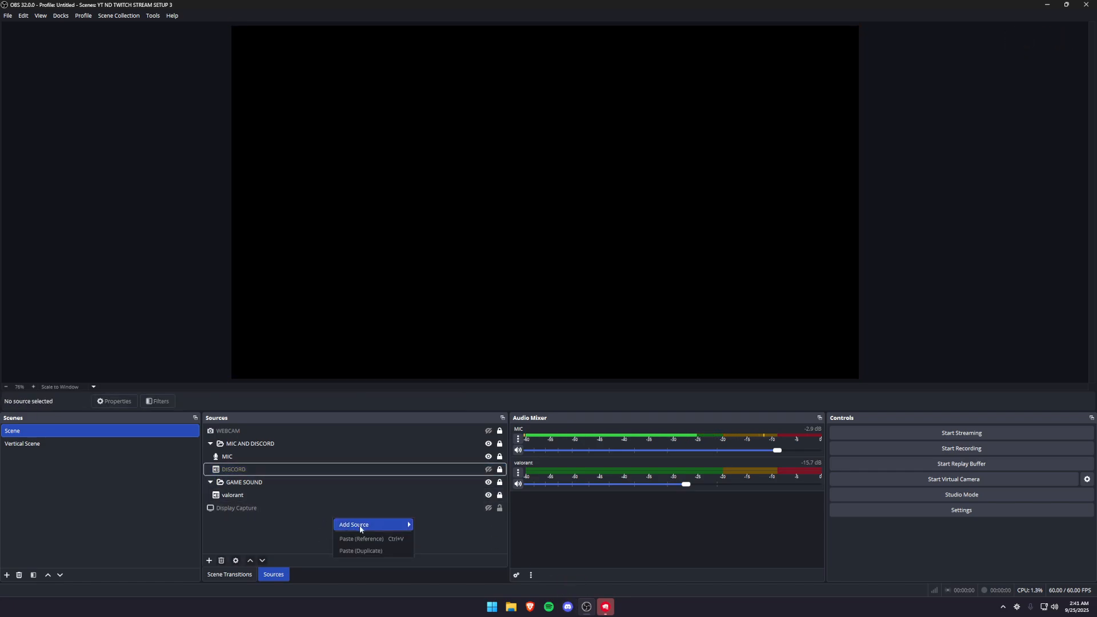
mouse_move(379, 524)
click(480, 412)
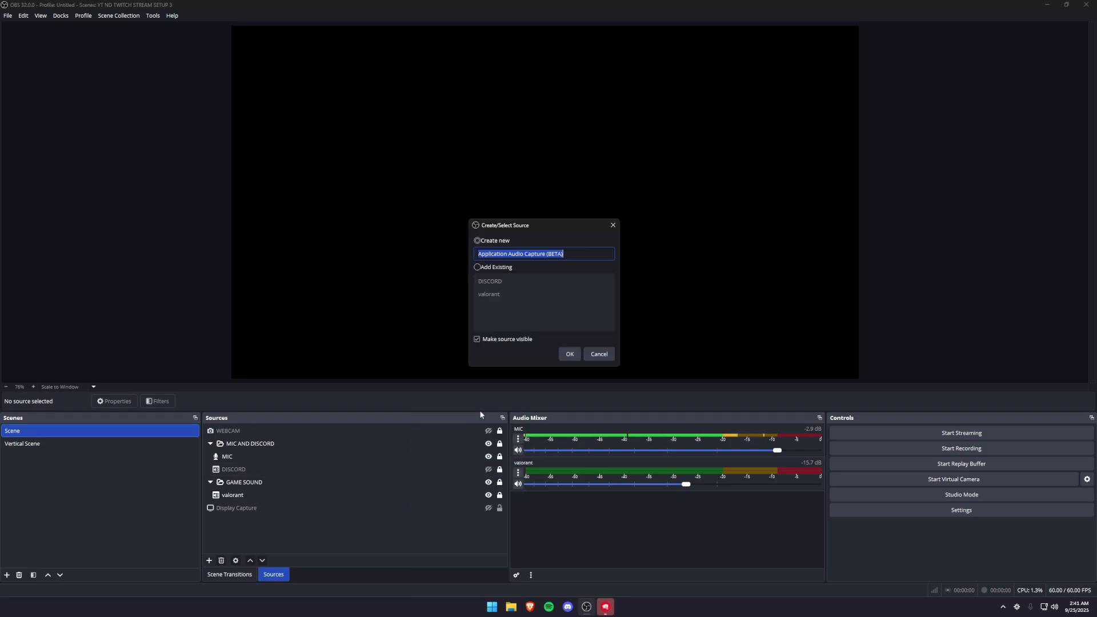
click(569, 354)
click(574, 193)
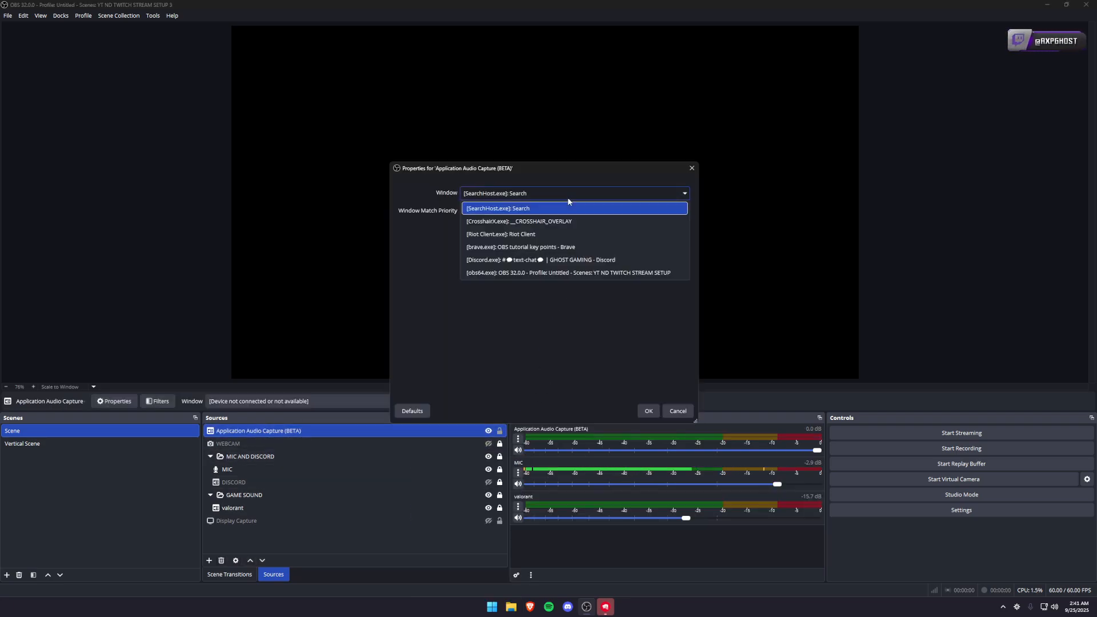
click(551, 260)
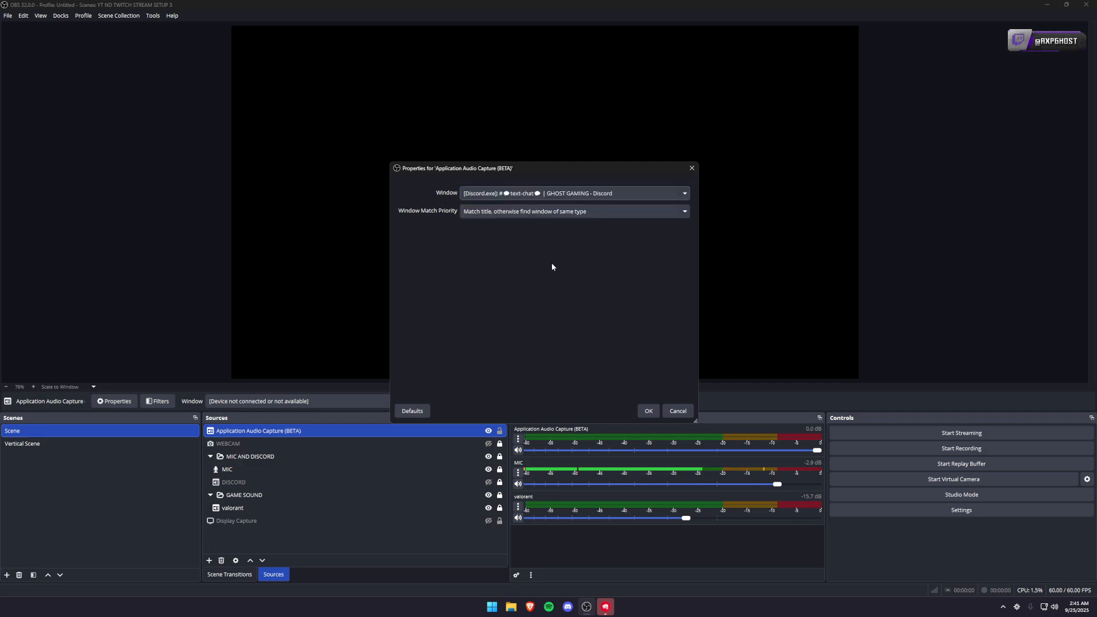
click(648, 411)
click(306, 429)
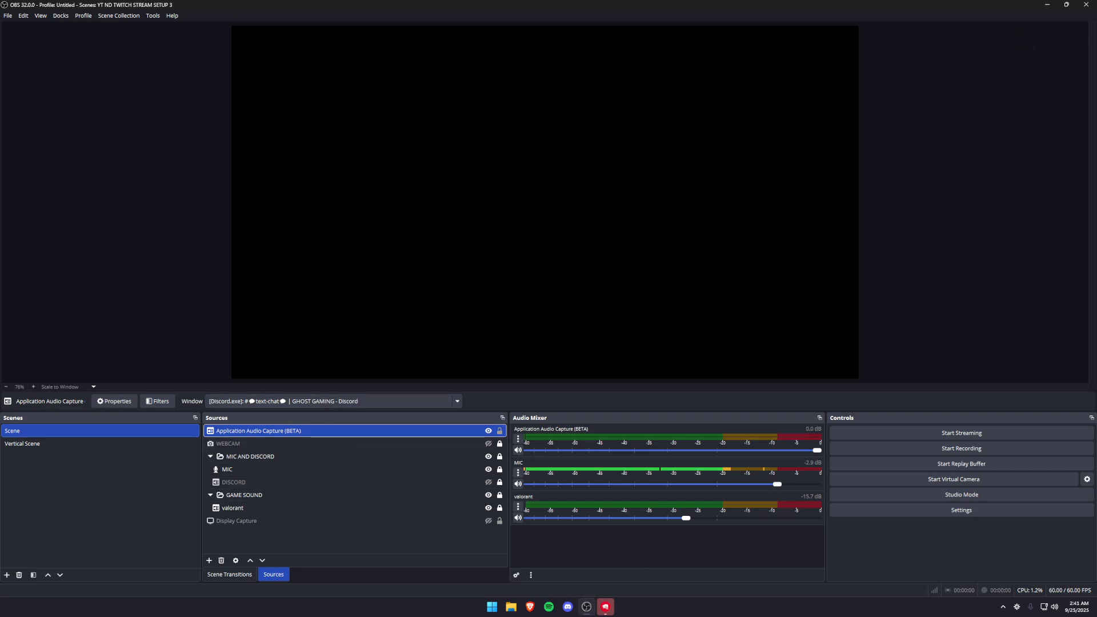
- Switch to Discord, join the "join to create vc" voice channel in GHOST GAMING, and mute the microphone
drag(1096, 223, 762, 86)
scroll(600, 271, down, 1)
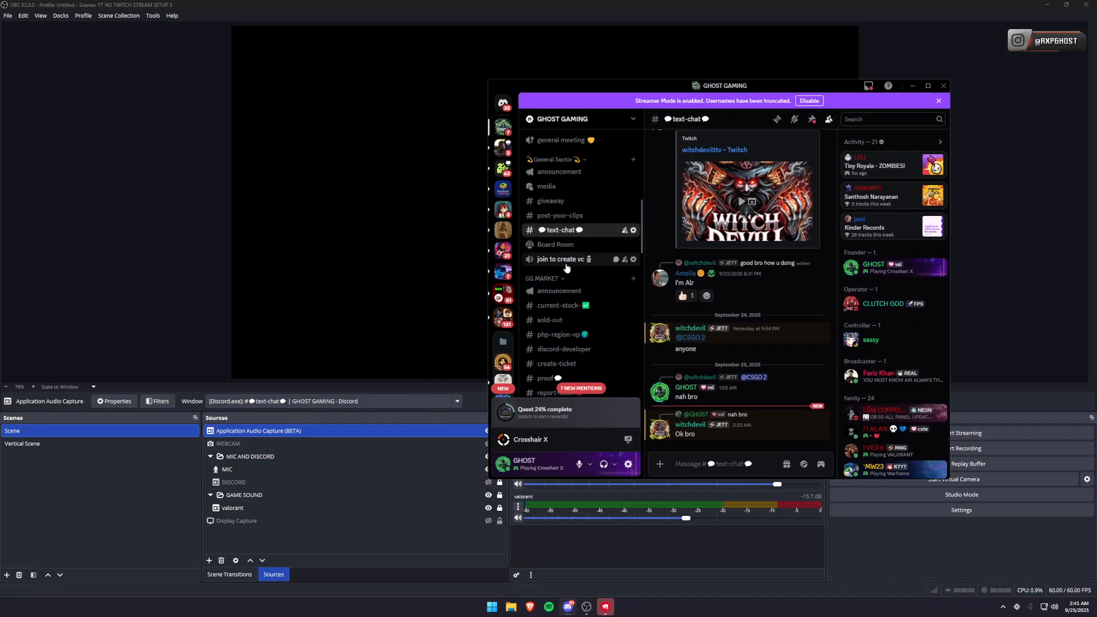
click(571, 260)
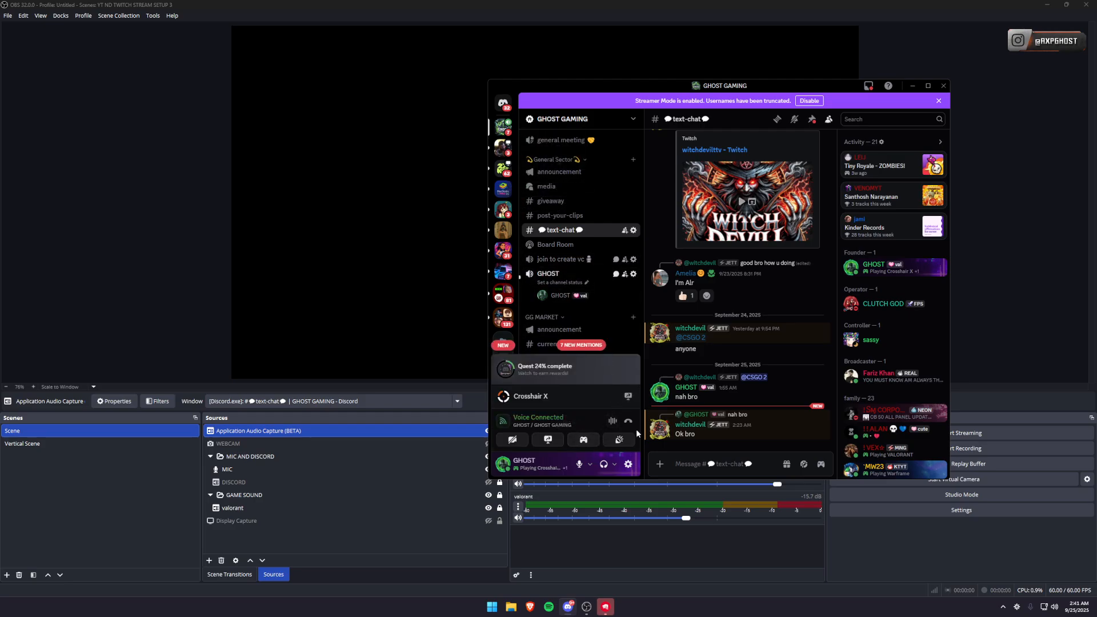
click(579, 464)
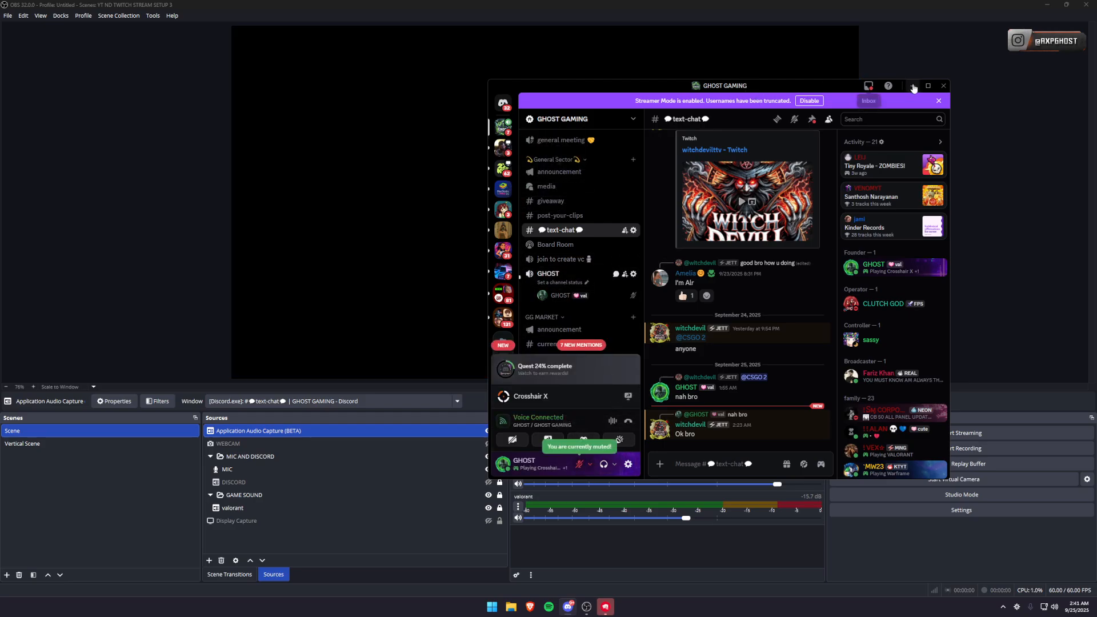
- Reselect the Discord text-chat window as the target of the Application Audio Capture (BETA) source in OBS
double_click(286, 432)
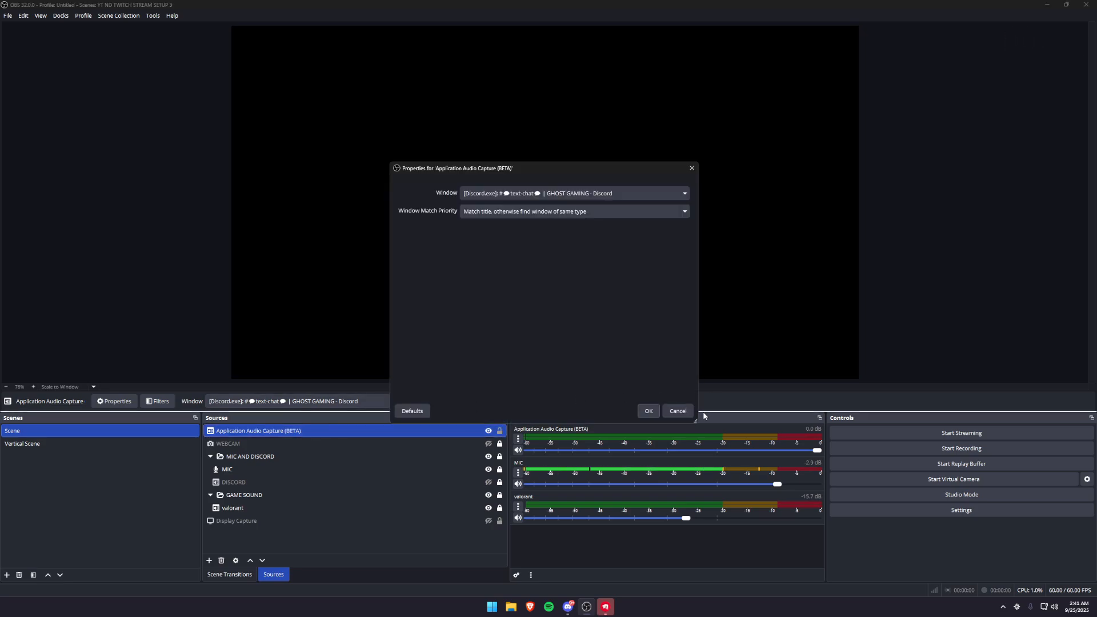
click(569, 194)
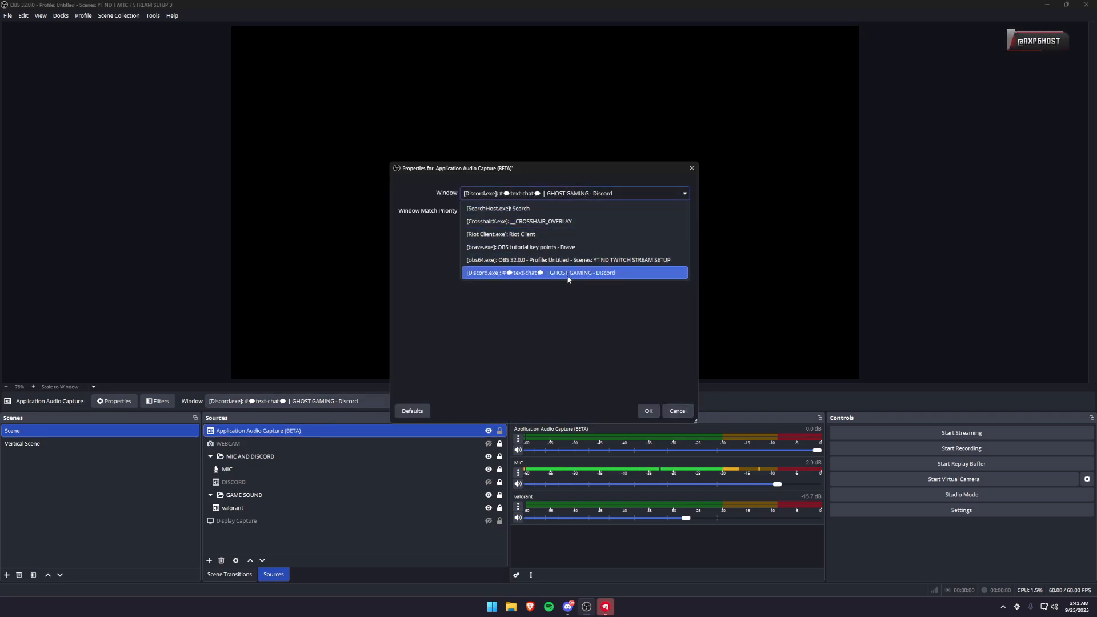
click(594, 274)
click(649, 409)
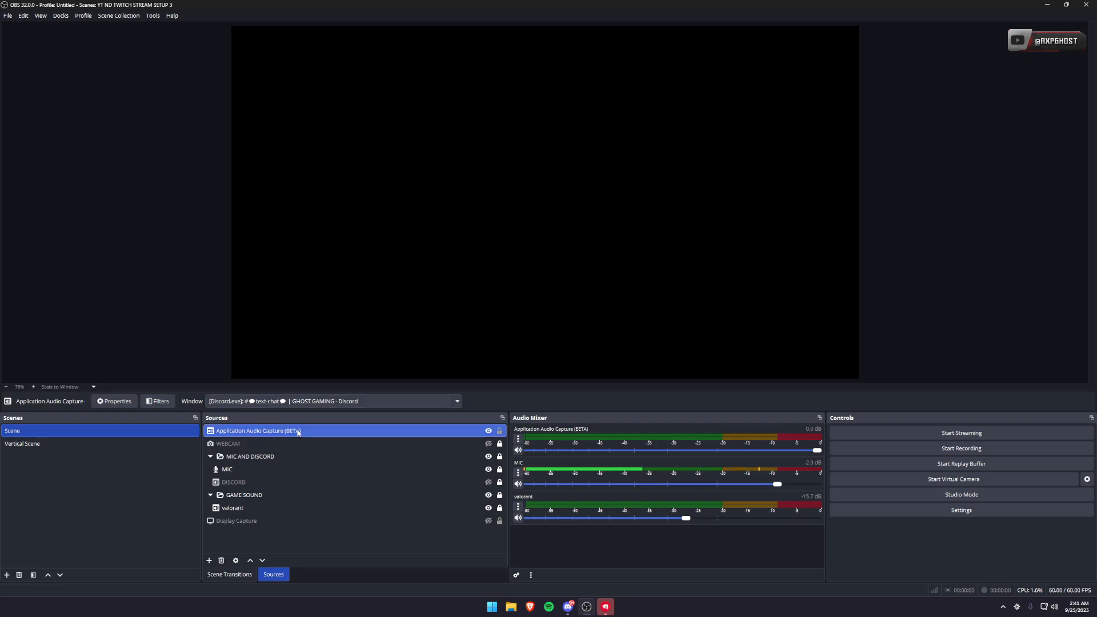
- Make the DISCORD source visible and set its captured window to the Discord text-chat window of GHOST GAMING
click(239, 486)
click(488, 482)
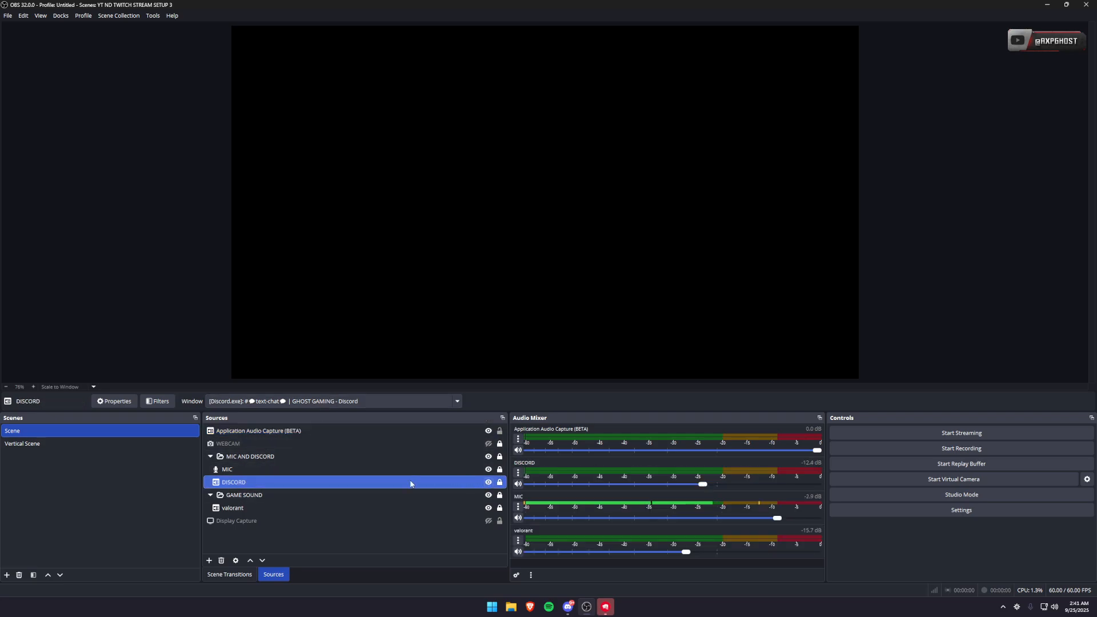
double_click(408, 484)
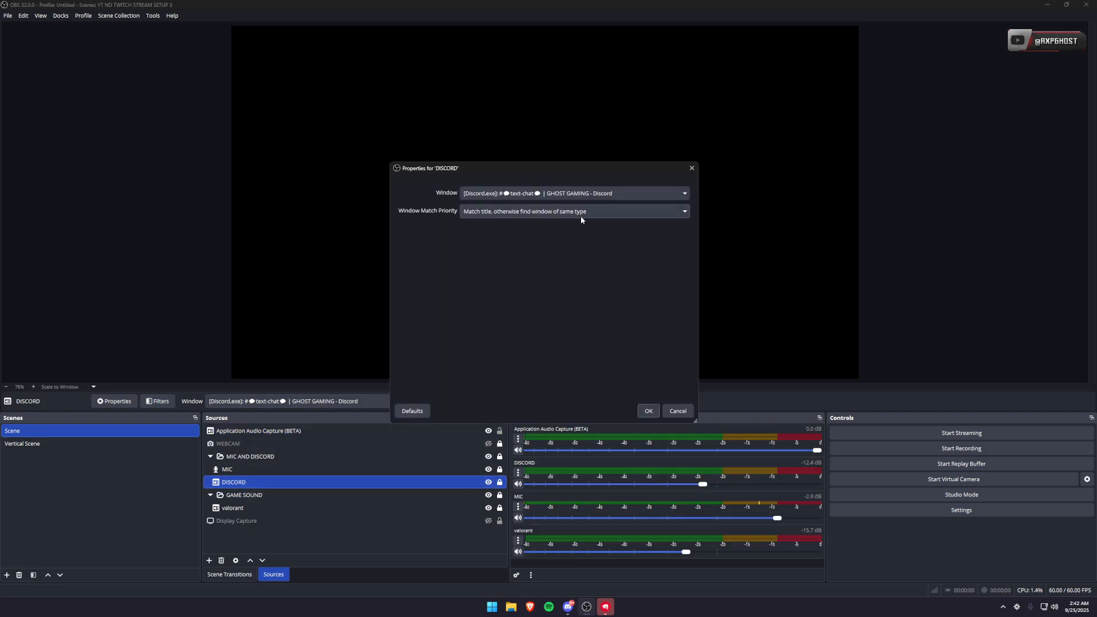
click(578, 194)
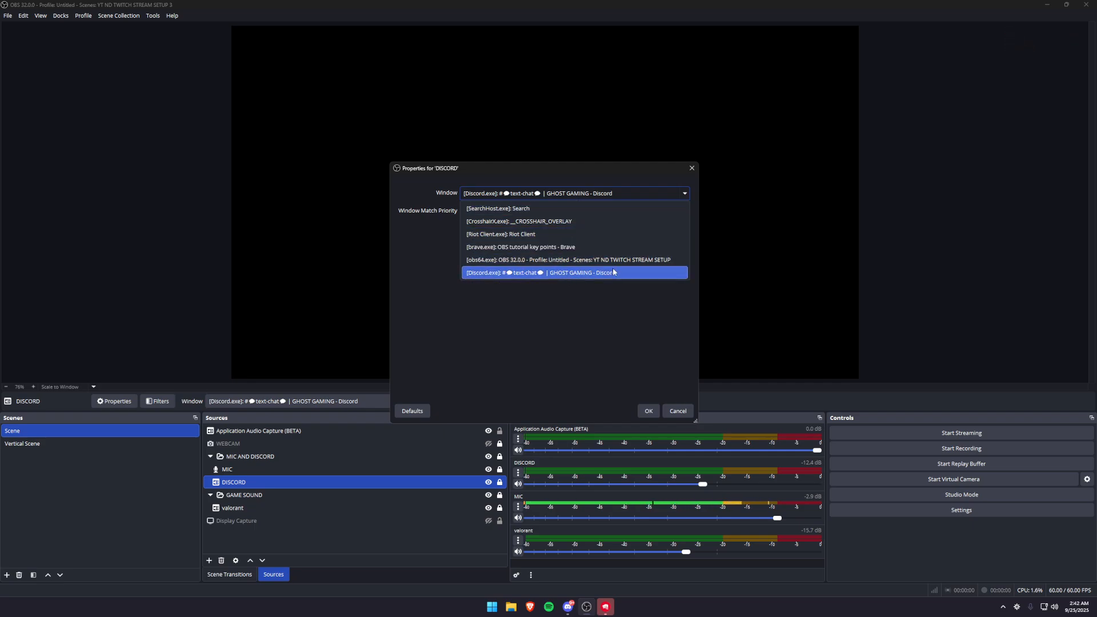
click(586, 275)
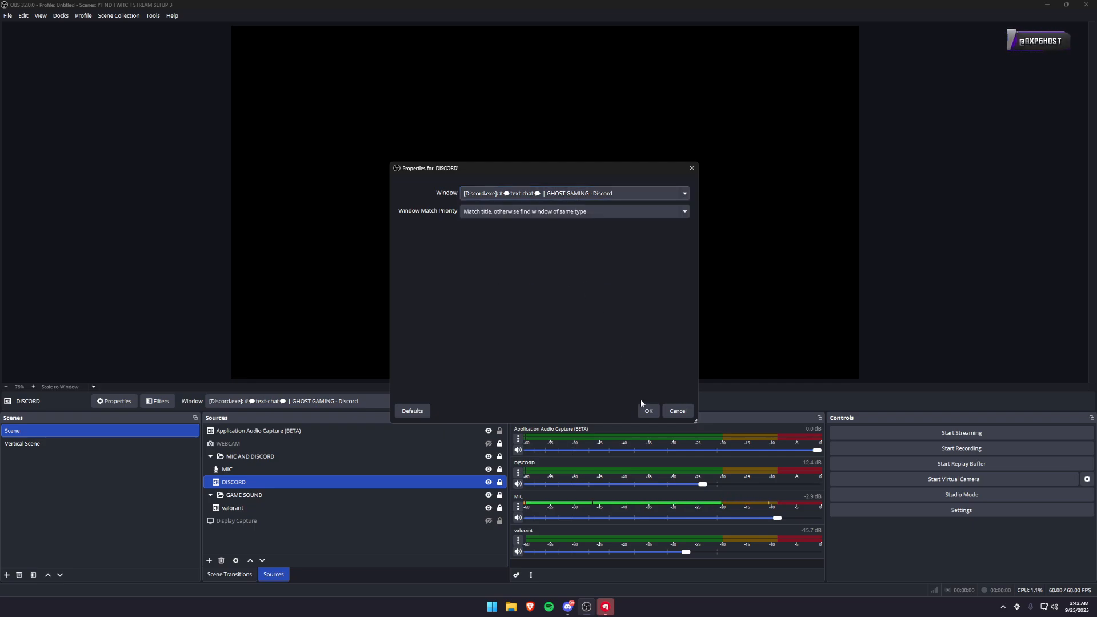
click(648, 410)
- Switch to Discord, look through another server's channel list, and return to OBS
click(570, 607)
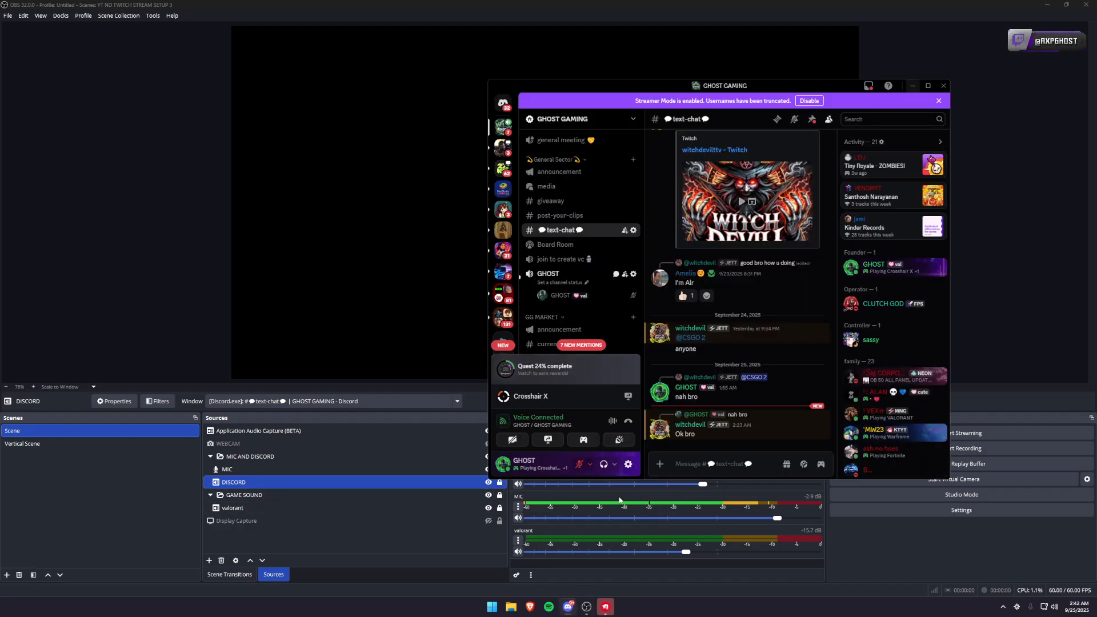
click(506, 215)
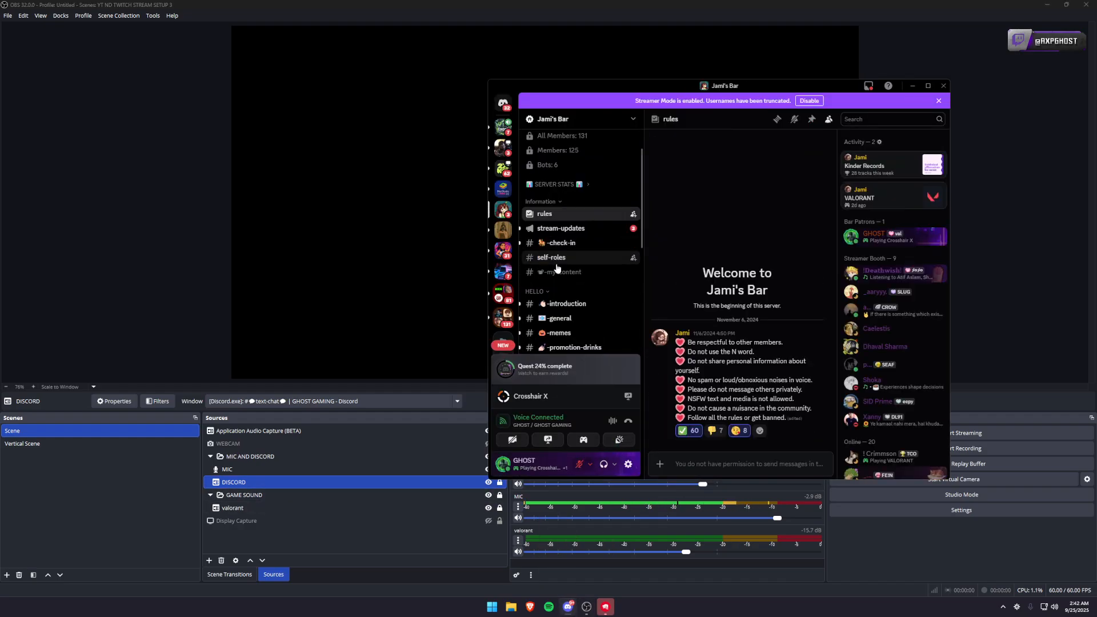
scroll(570, 275, down, 5)
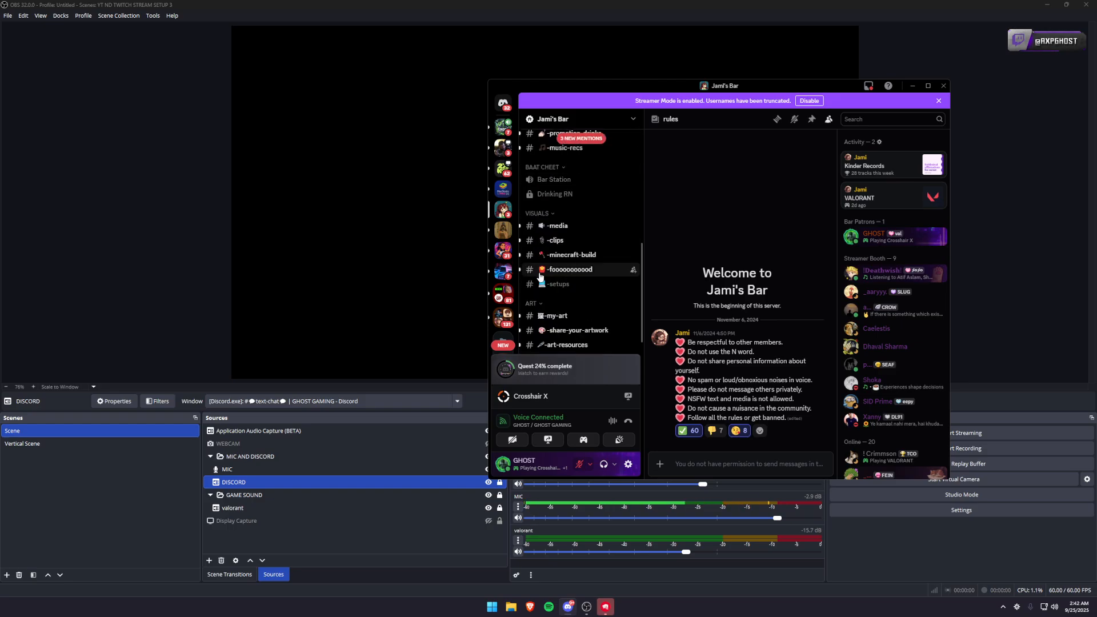
click(503, 127)
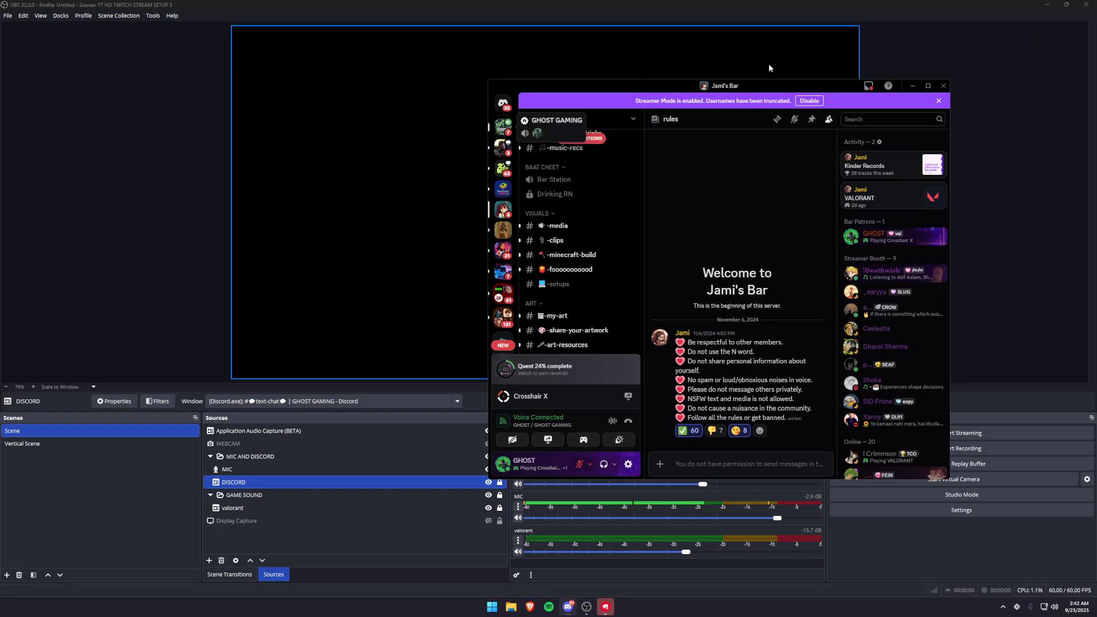
click(913, 85)
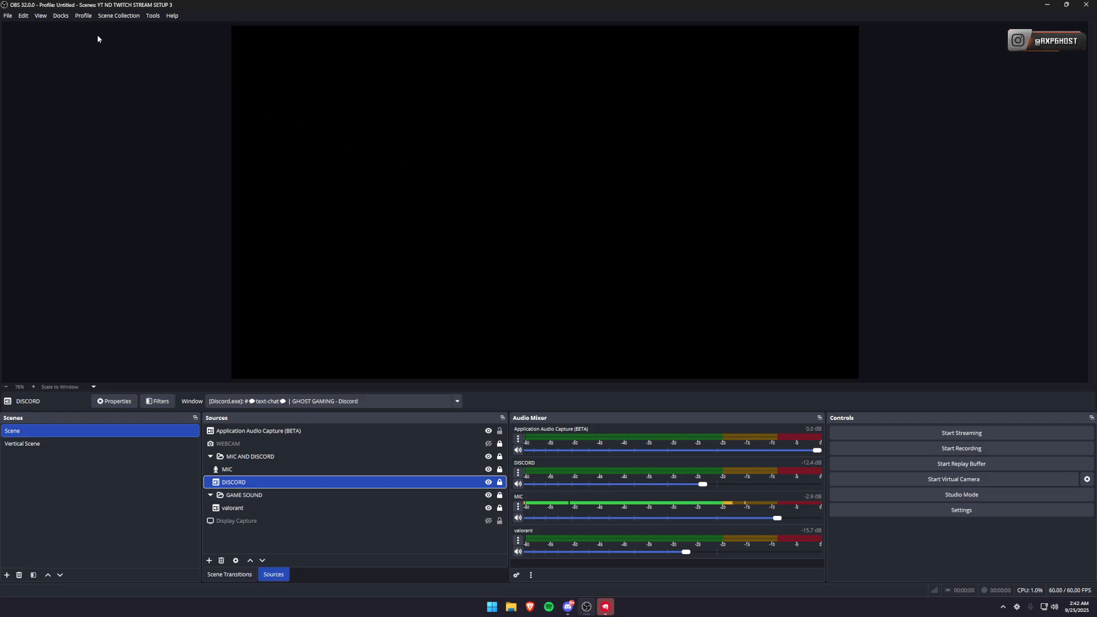
- Show the Stats dock as a floating window over the preview and reset its statistics
click(60, 16)
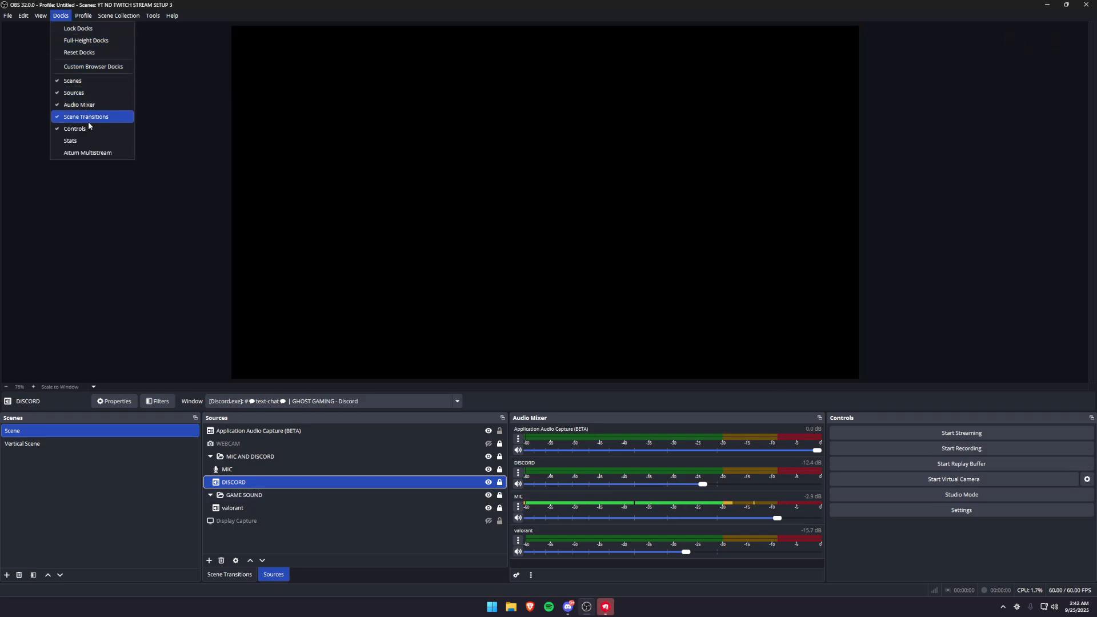
click(89, 142)
drag(491, 241, 426, 211)
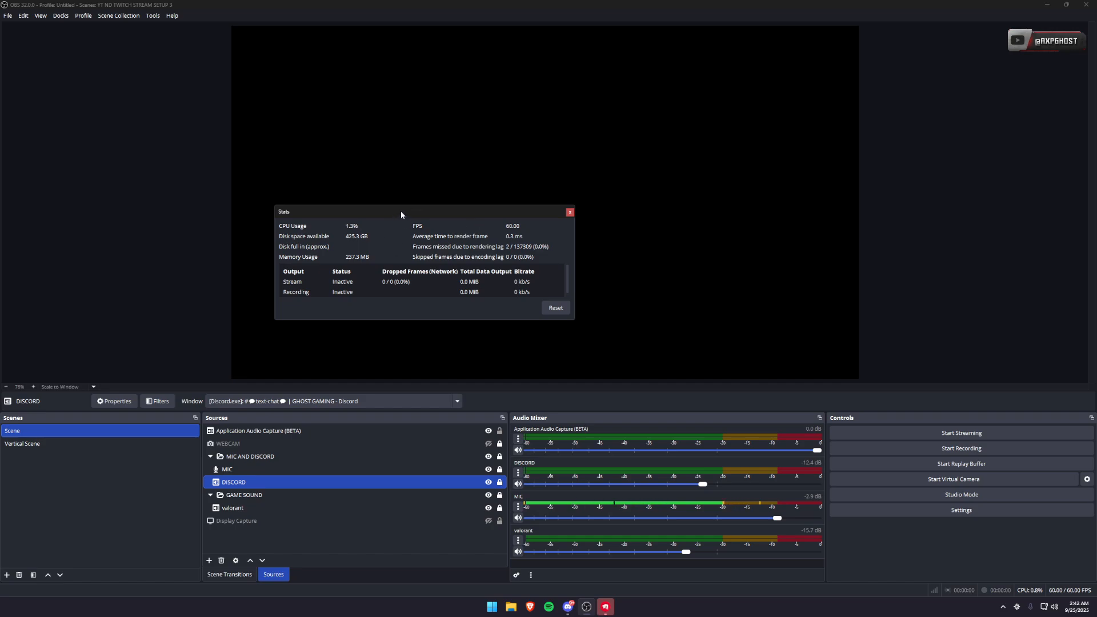
drag(402, 215, 405, 176)
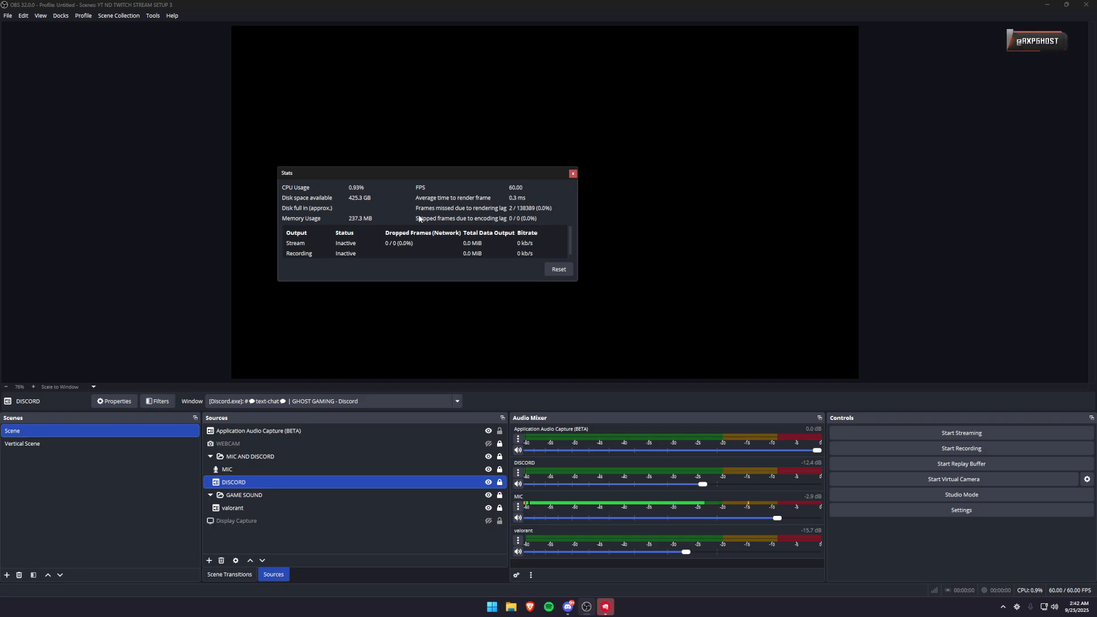
click(939, 512)
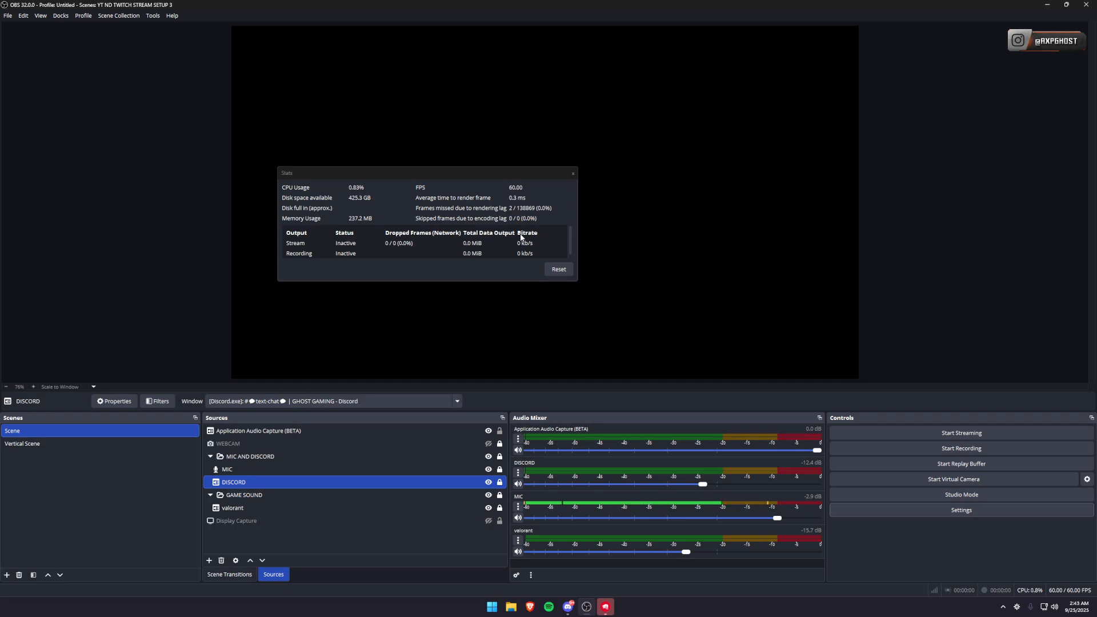
click(558, 272)
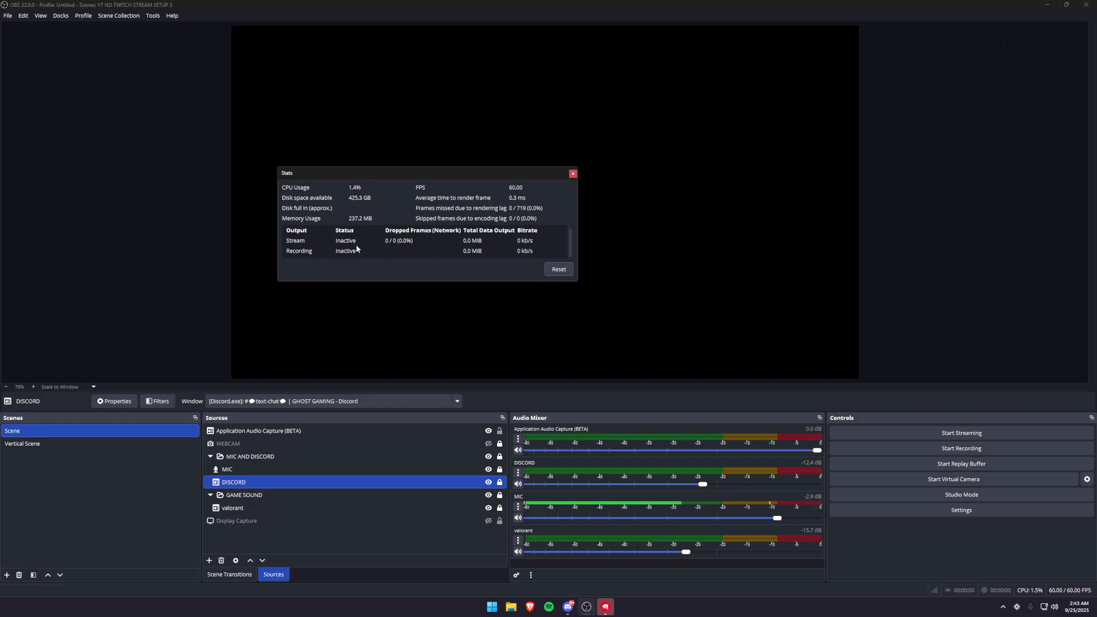
- Dock the Stats window together with Scene Transitions and Sources, and check each of the three panels
drag(468, 174, 383, 456)
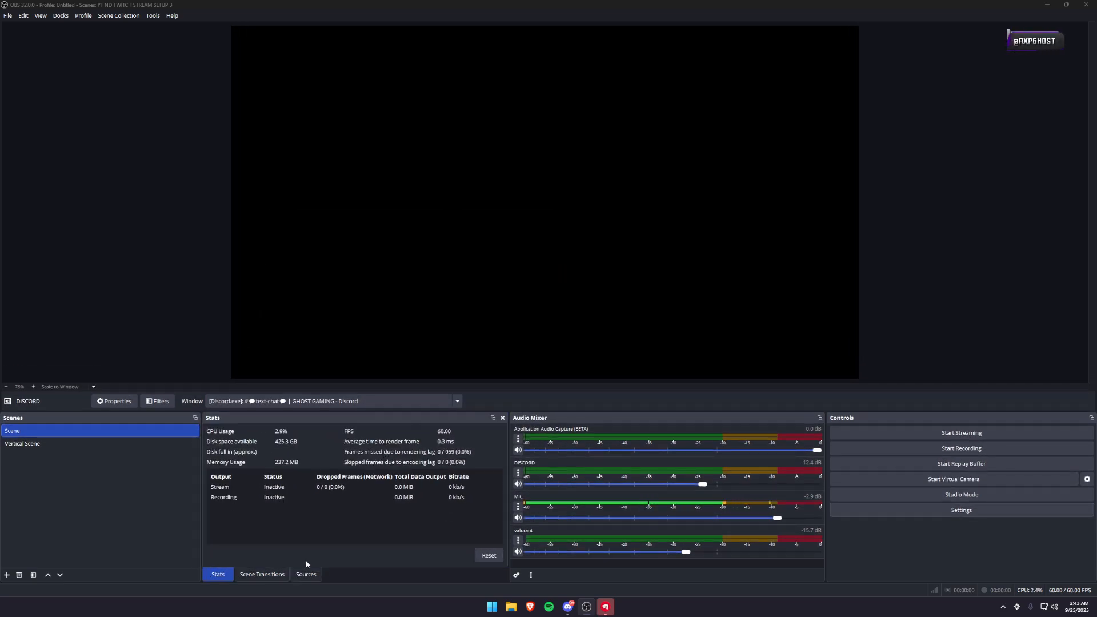
click(263, 577)
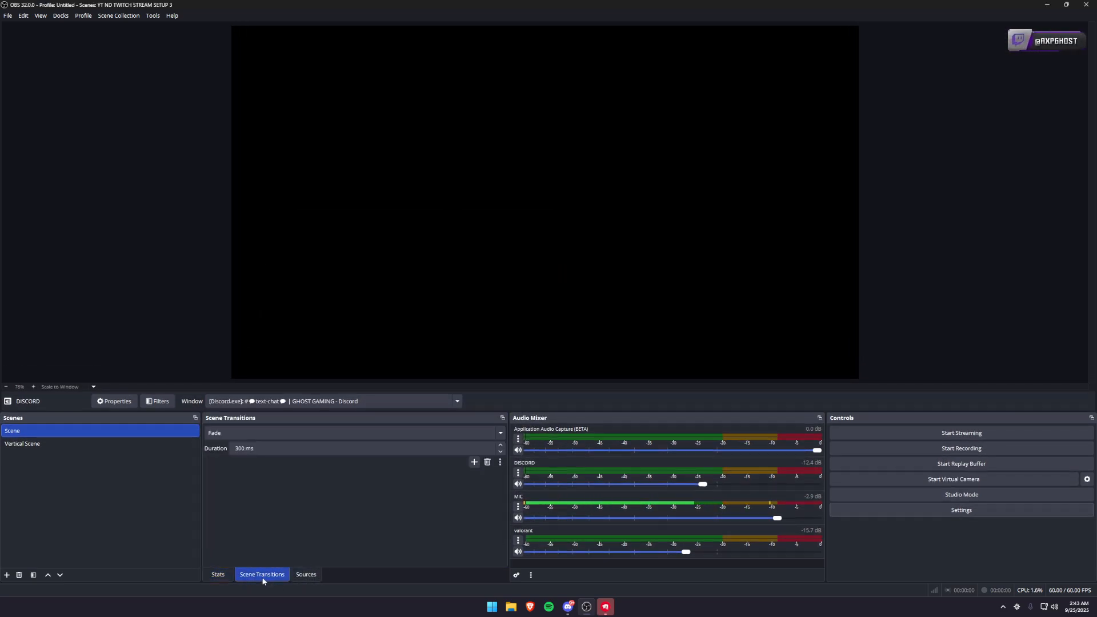
click(305, 575)
click(227, 575)
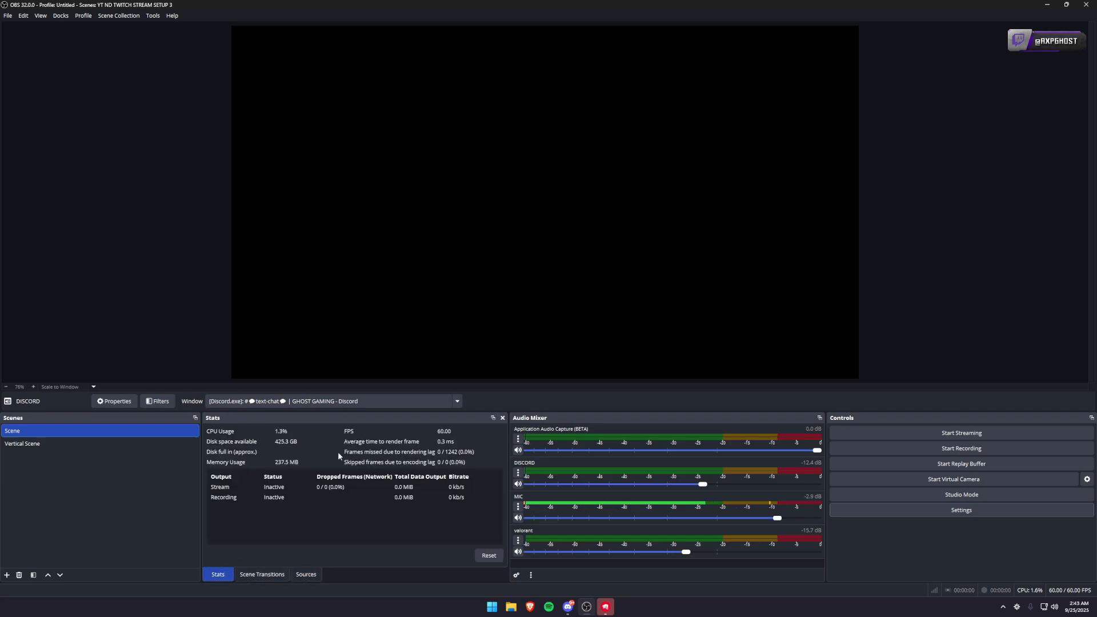
- Close the docked Stats panel and bring it back into view
click(503, 418)
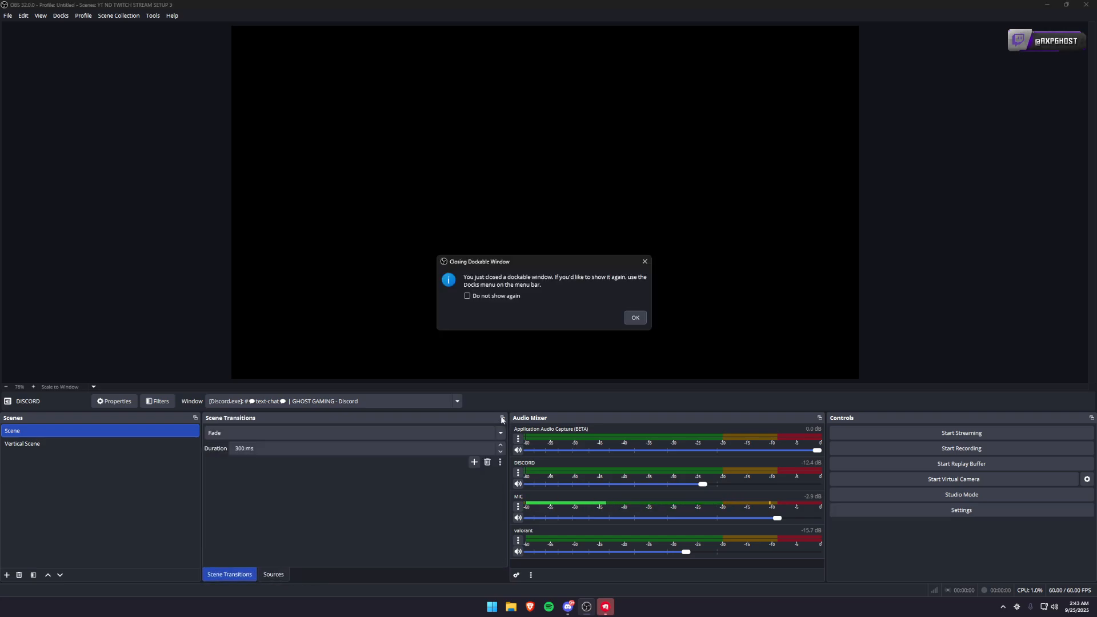
click(60, 15)
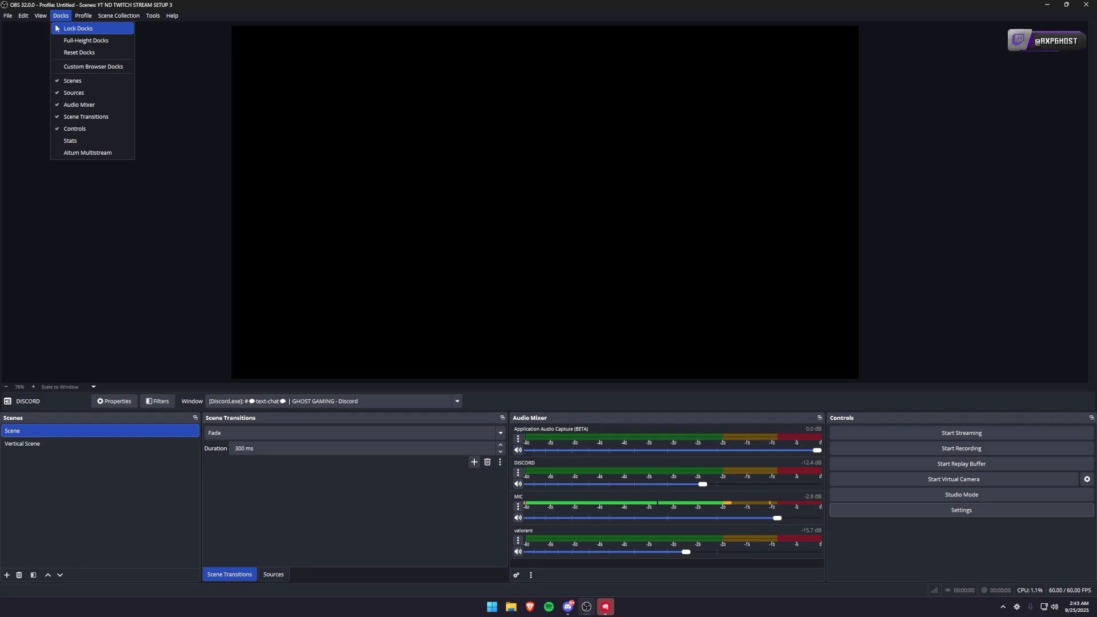
click(76, 144)
click(218, 573)
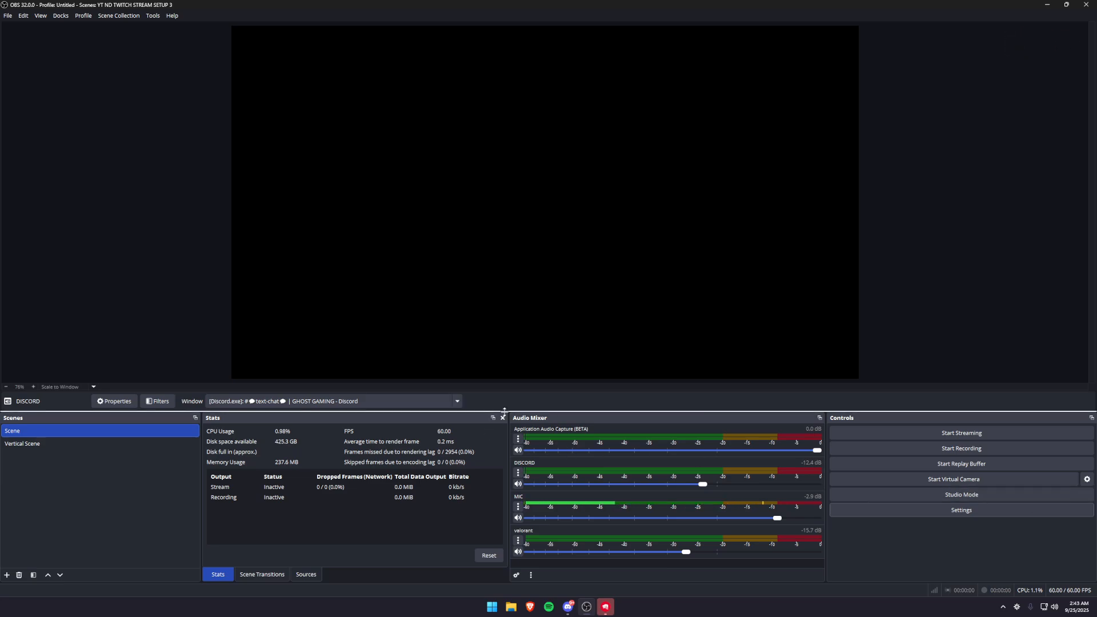
- Hide the Stats dock, bring the Sources list to the front, and clear the source selection
click(503, 417)
click(630, 318)
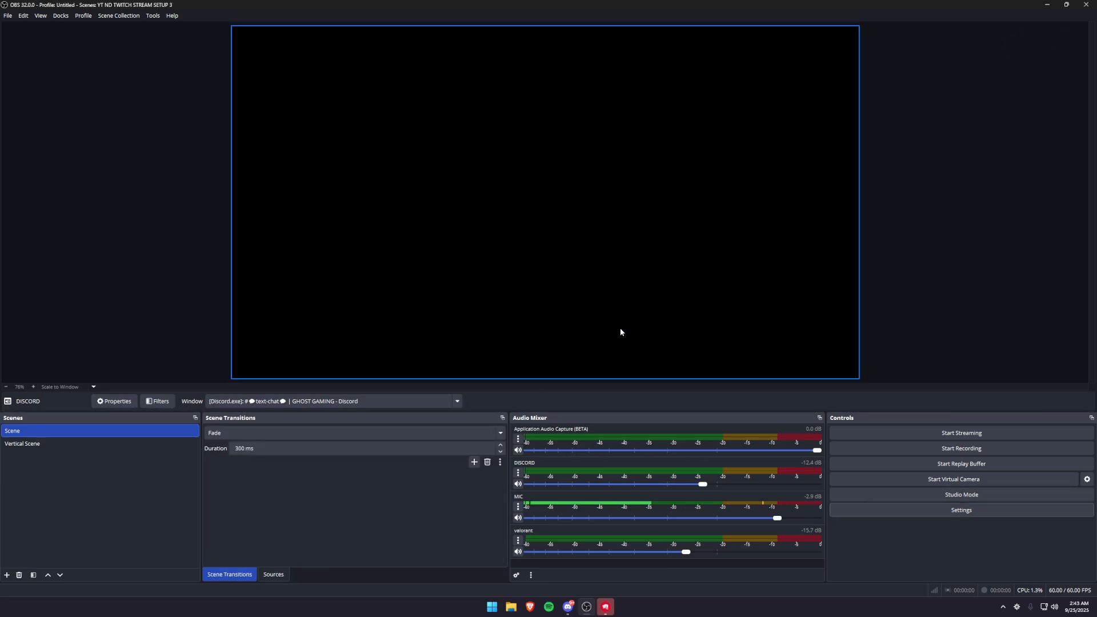
click(271, 572)
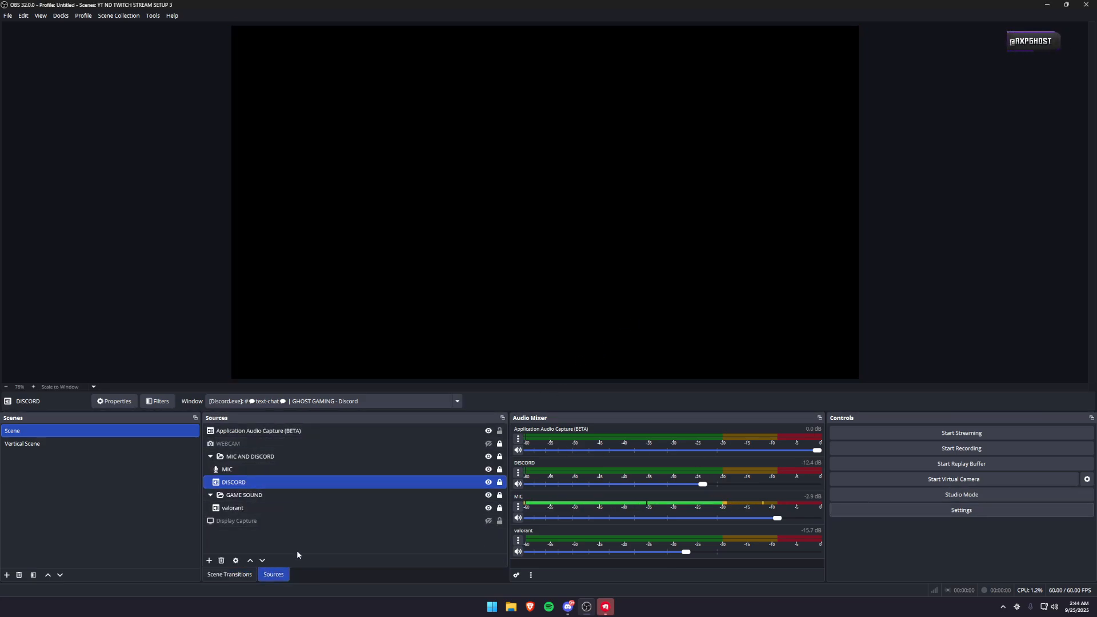
drag(297, 554, 293, 433)
click(310, 543)
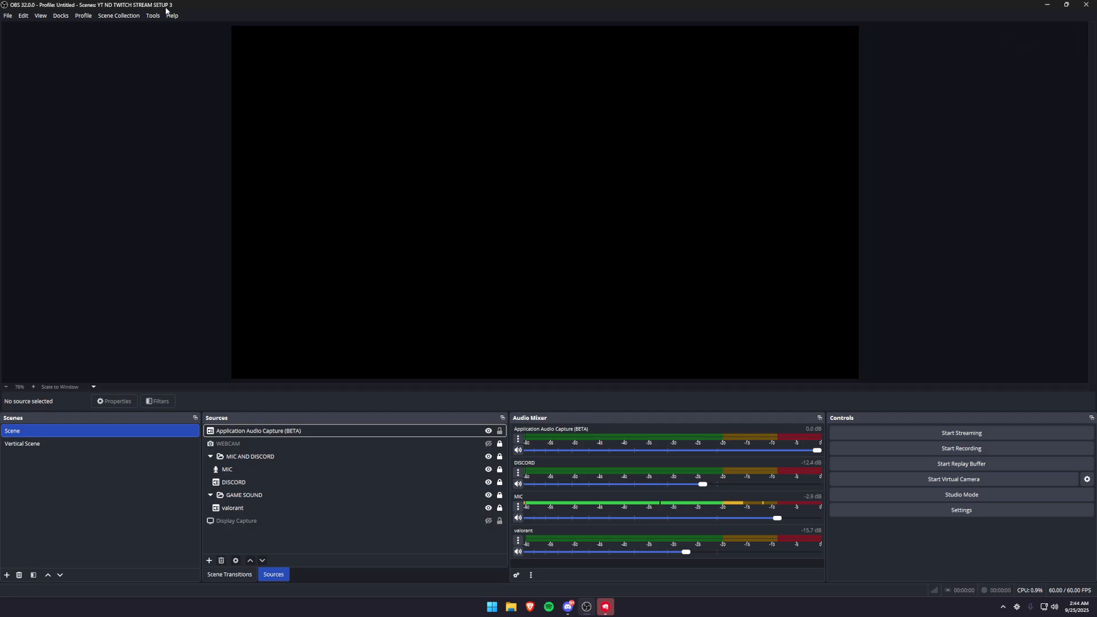
click(60, 15)
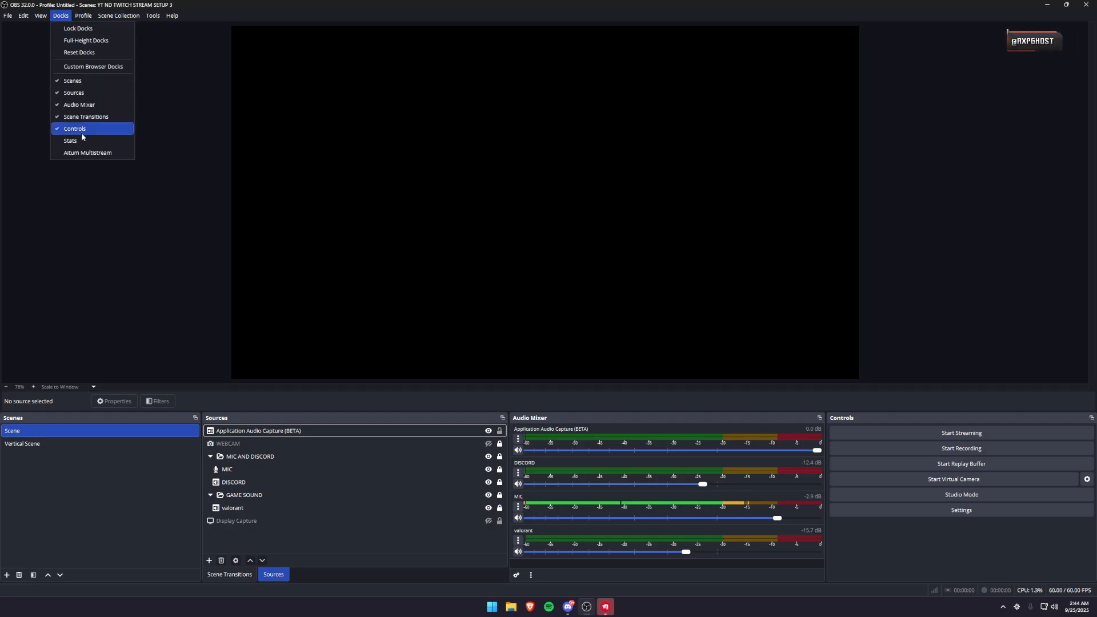
click(985, 520)
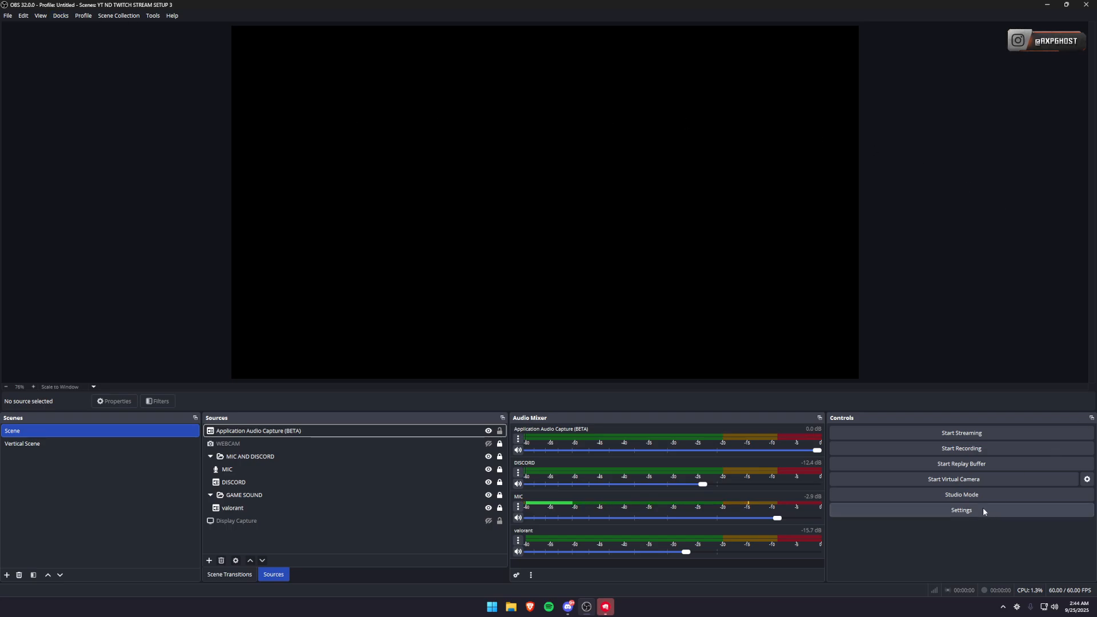
click(556, 185)
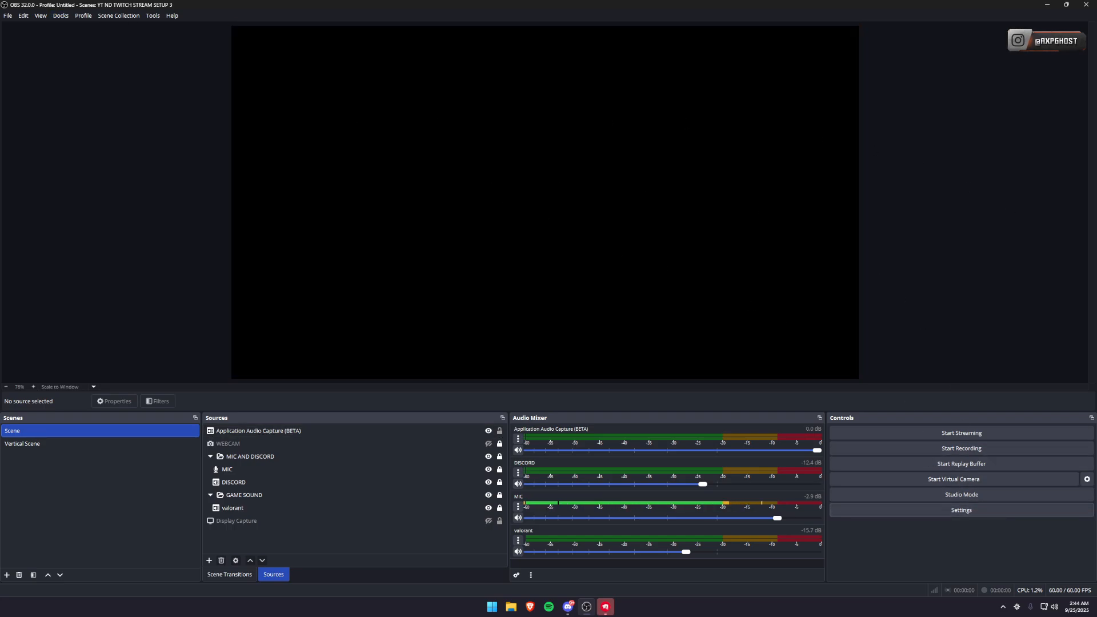
- Open the OBS settings and review the streaming output and its encoder settings
click(960, 510)
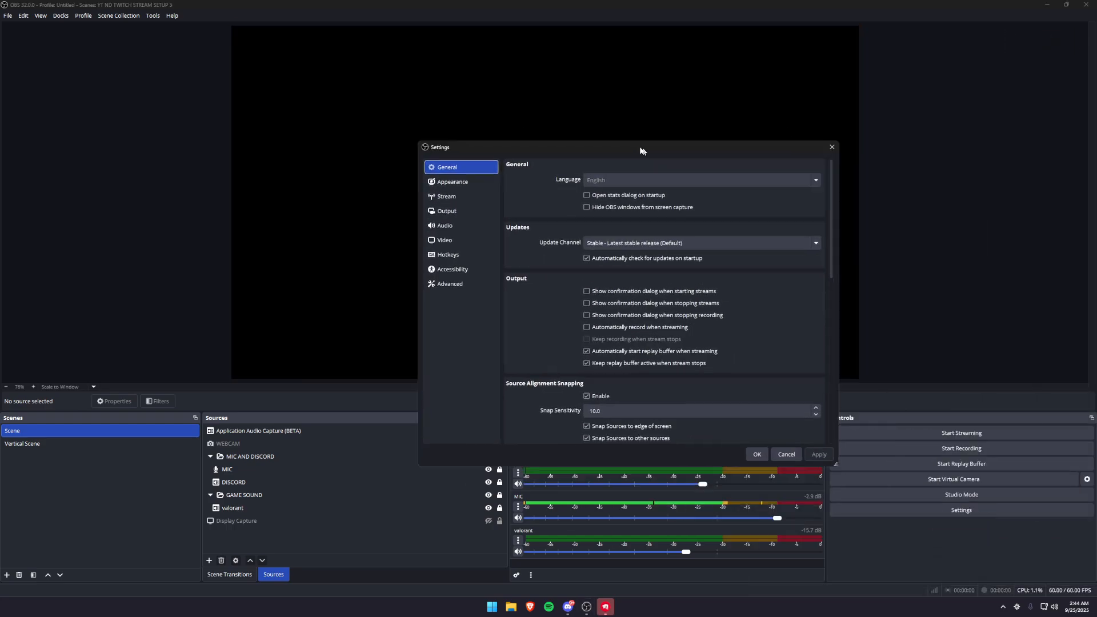
drag(641, 151, 463, 72)
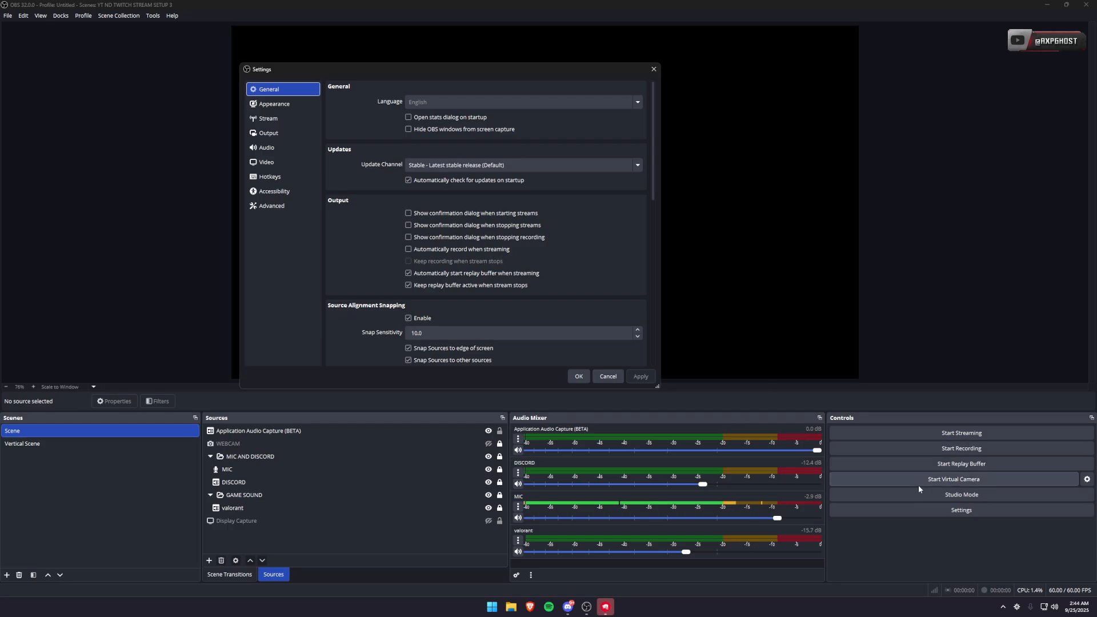
click(280, 137)
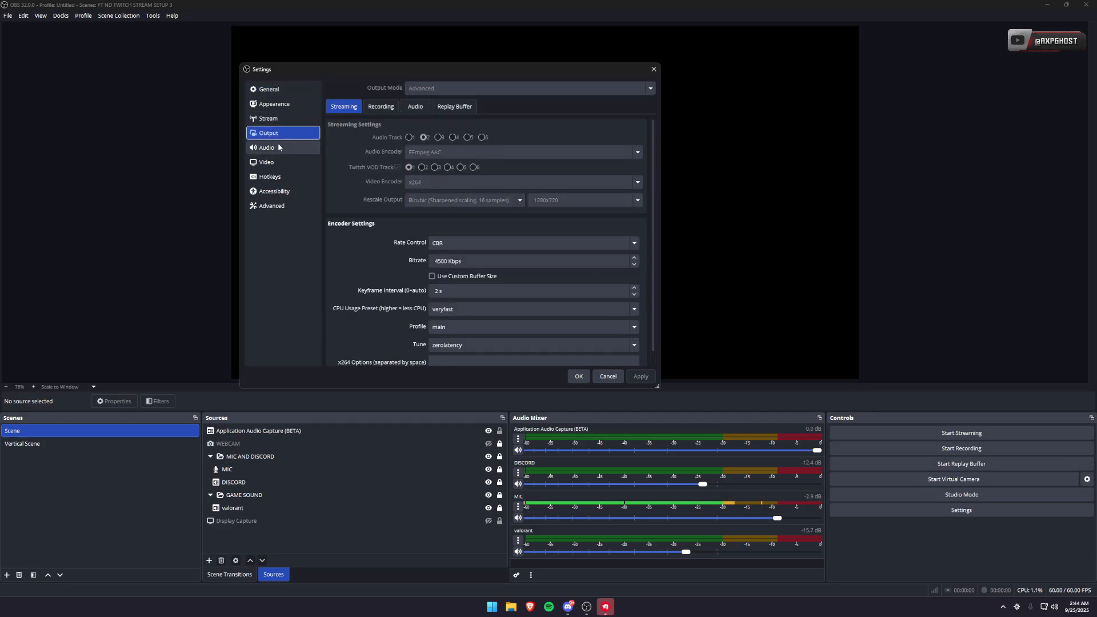
click(379, 106)
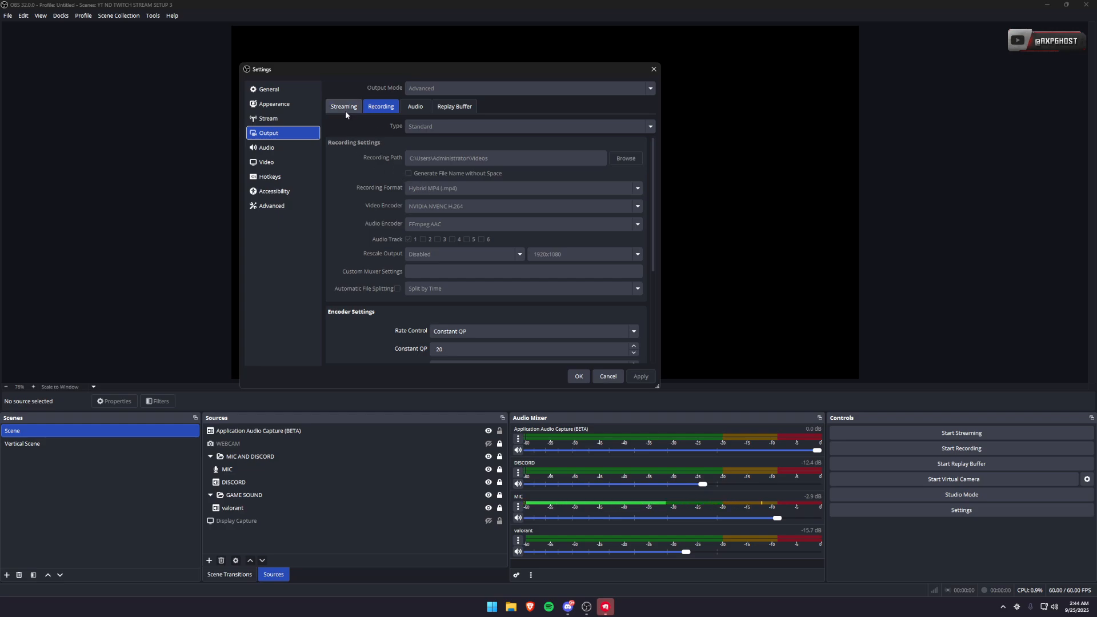
click(346, 111)
scroll(400, 274, down, 1)
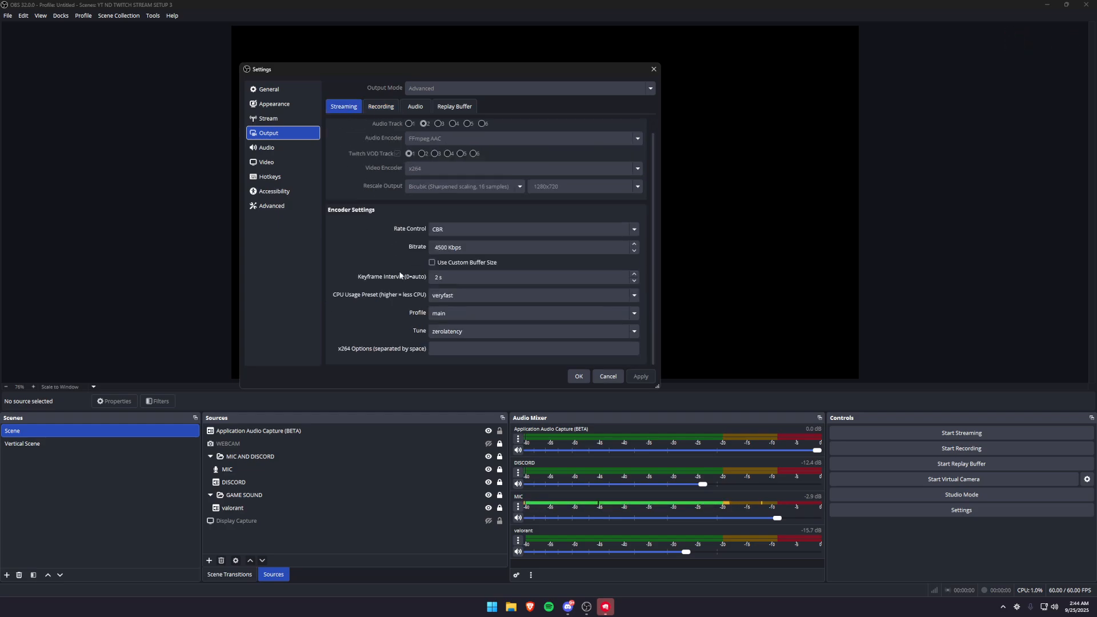
scroll(400, 277, up, 1)
- Compare the recording output settings with the streaming ones, including the recording encoder's rate control, preset and tuning
click(390, 108)
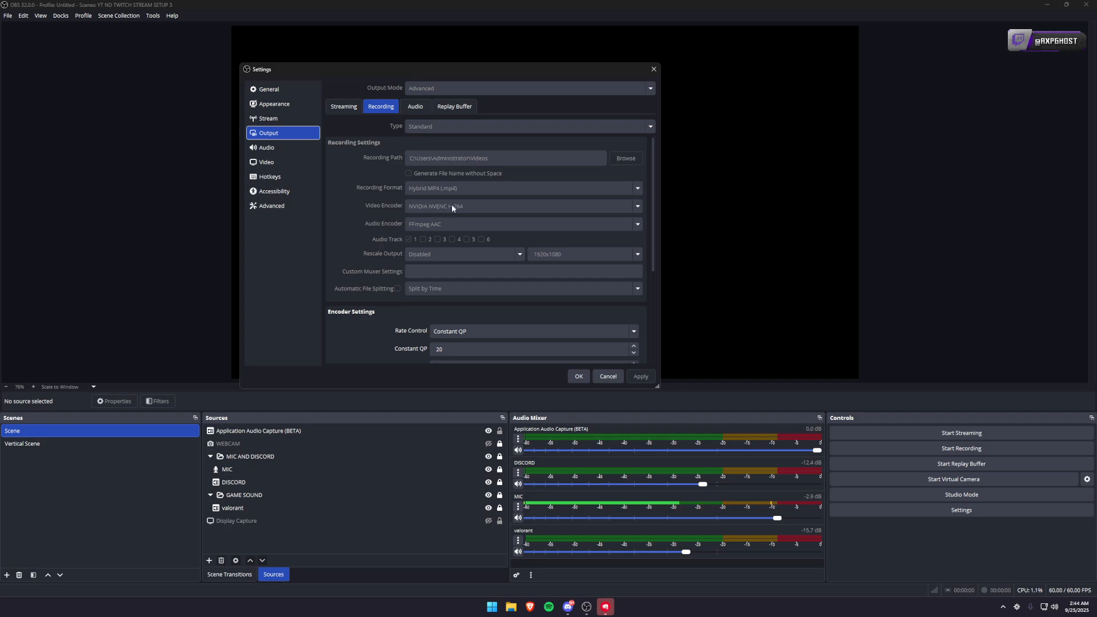
click(345, 107)
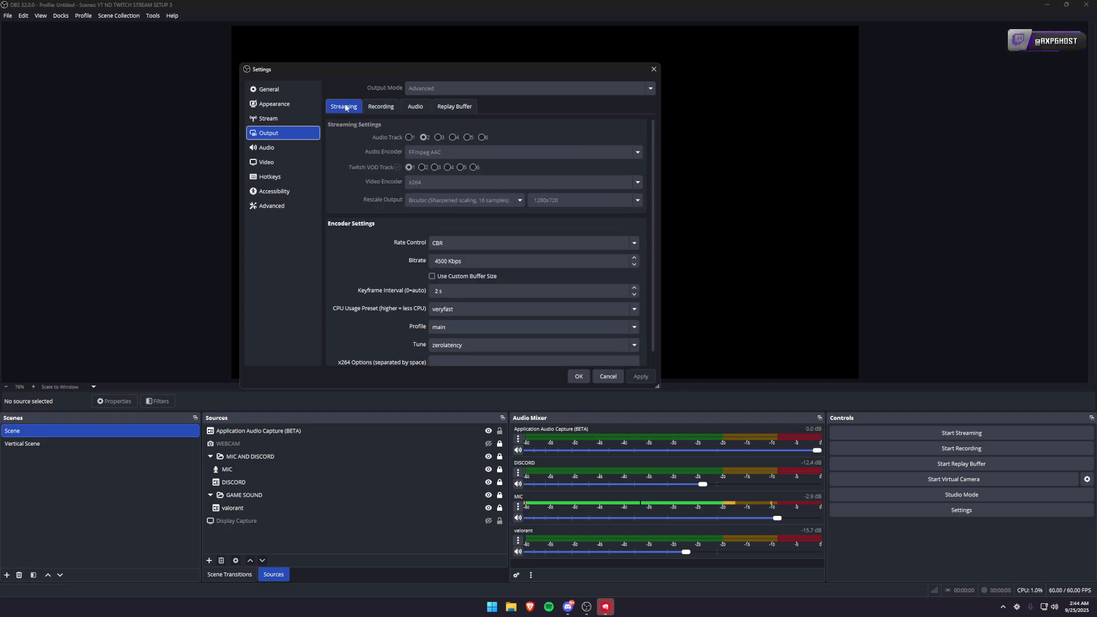
click(381, 107)
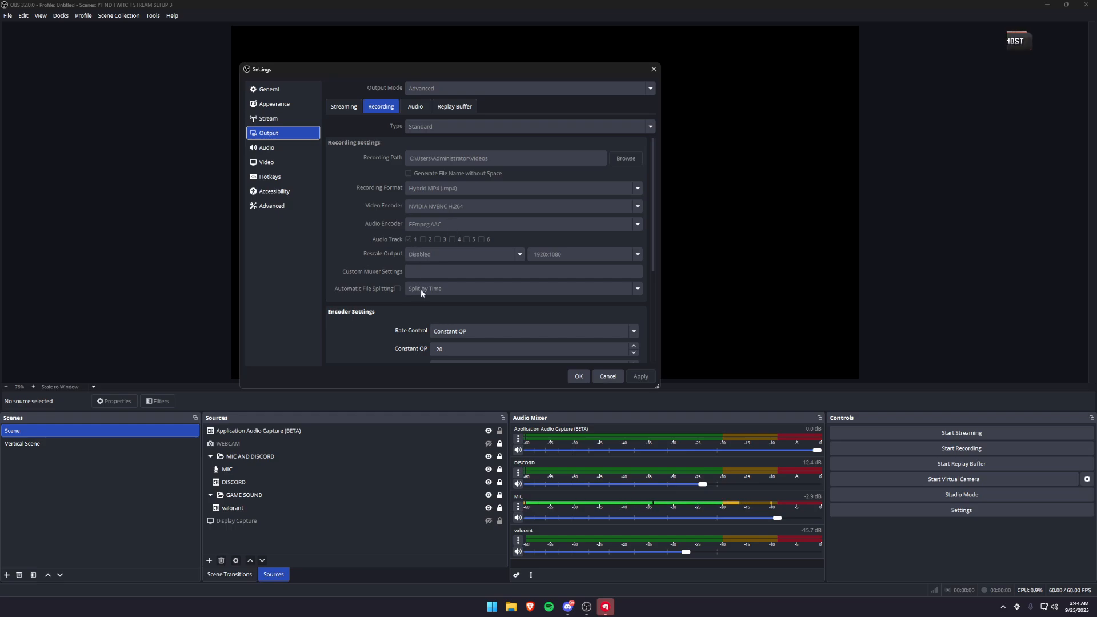
scroll(420, 289, down, 3)
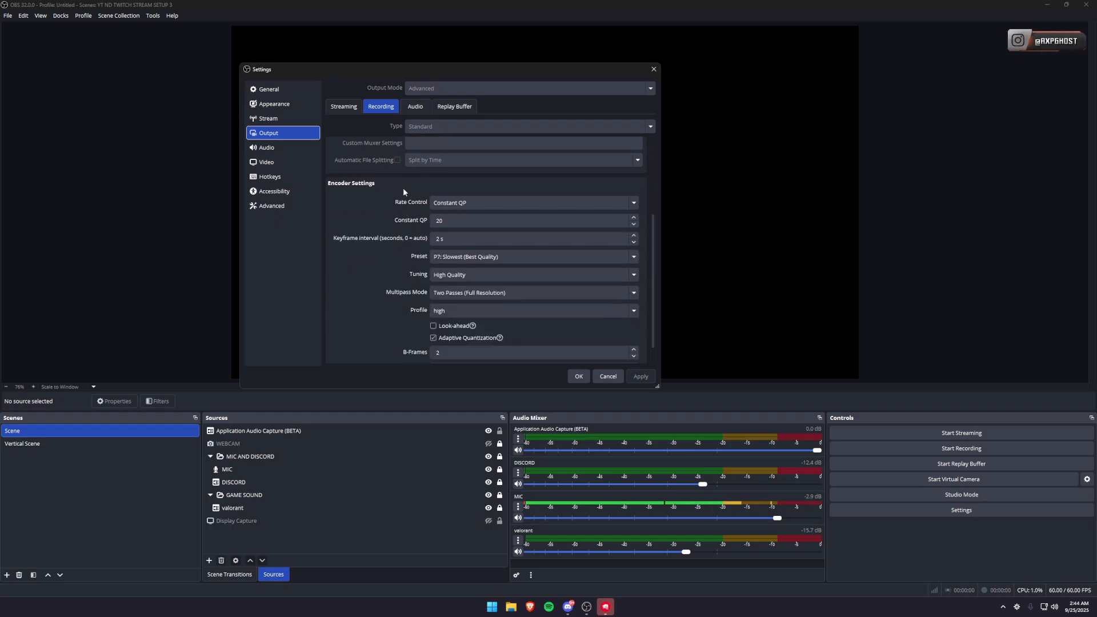
- Examine the recording encoder's rate control, constant QP and available preset options
click(480, 203)
click(480, 202)
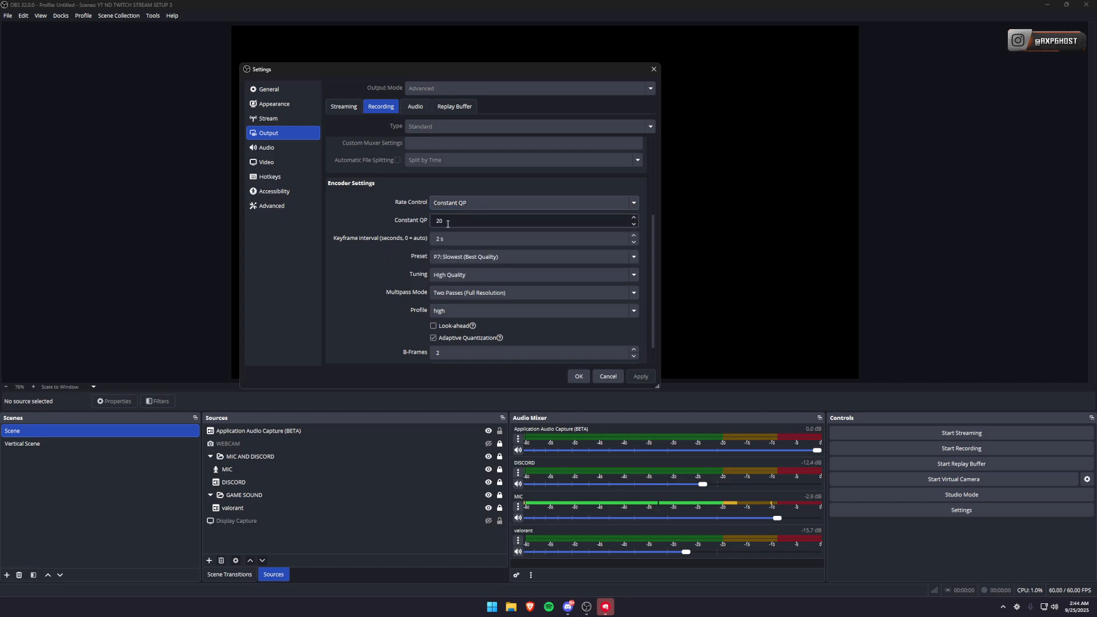
click(463, 259)
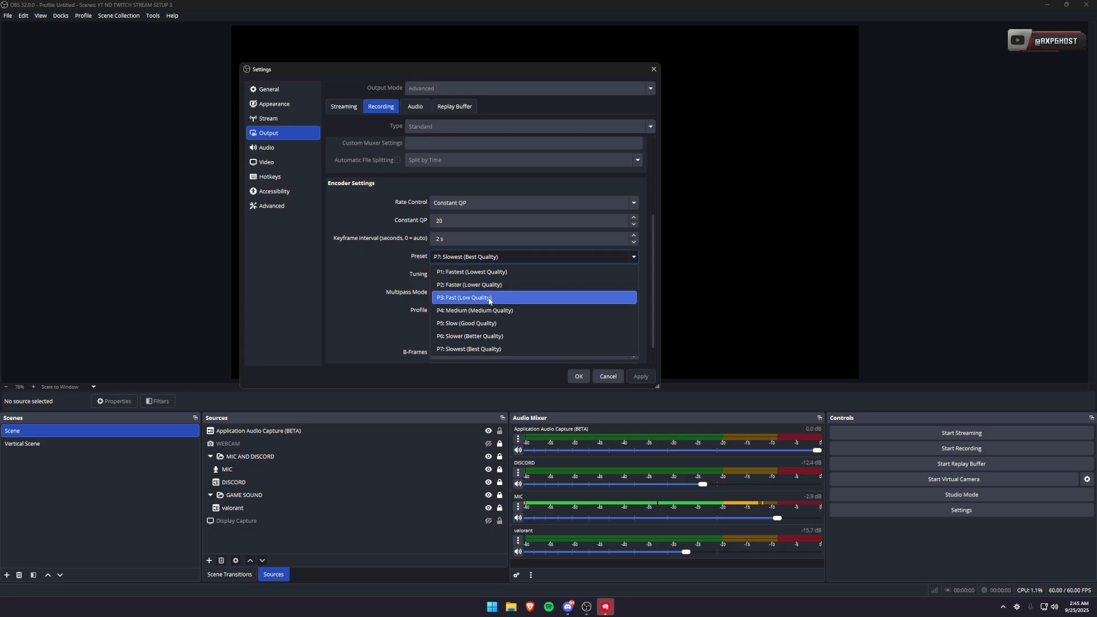
click(500, 256)
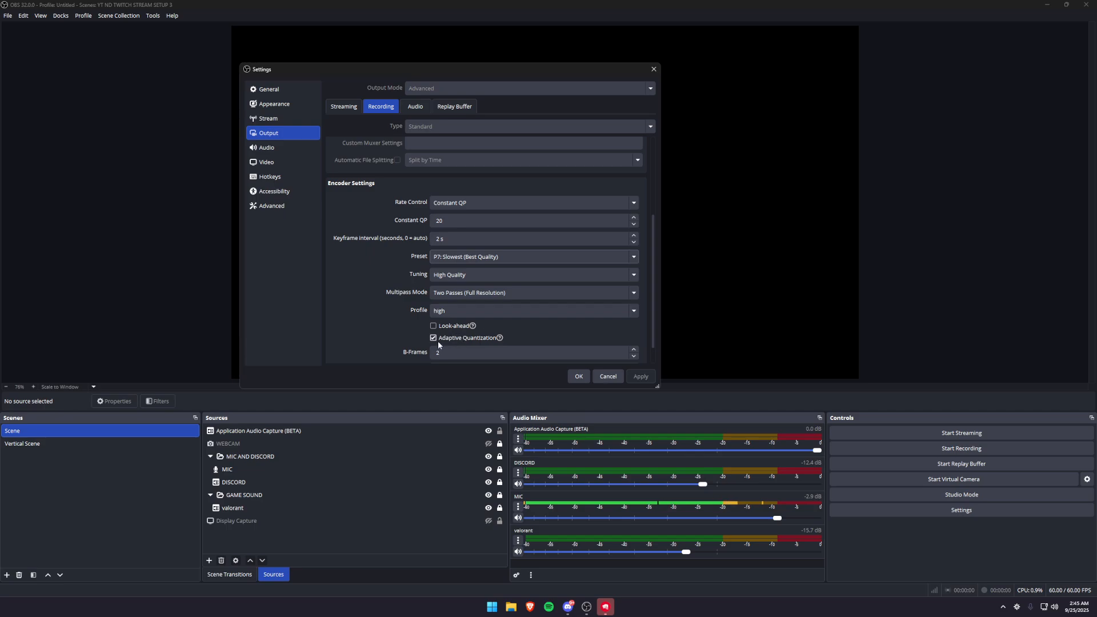
- Check the output's audio track bitrates and the replay buffer's maximum replay time, closing the settings
click(416, 108)
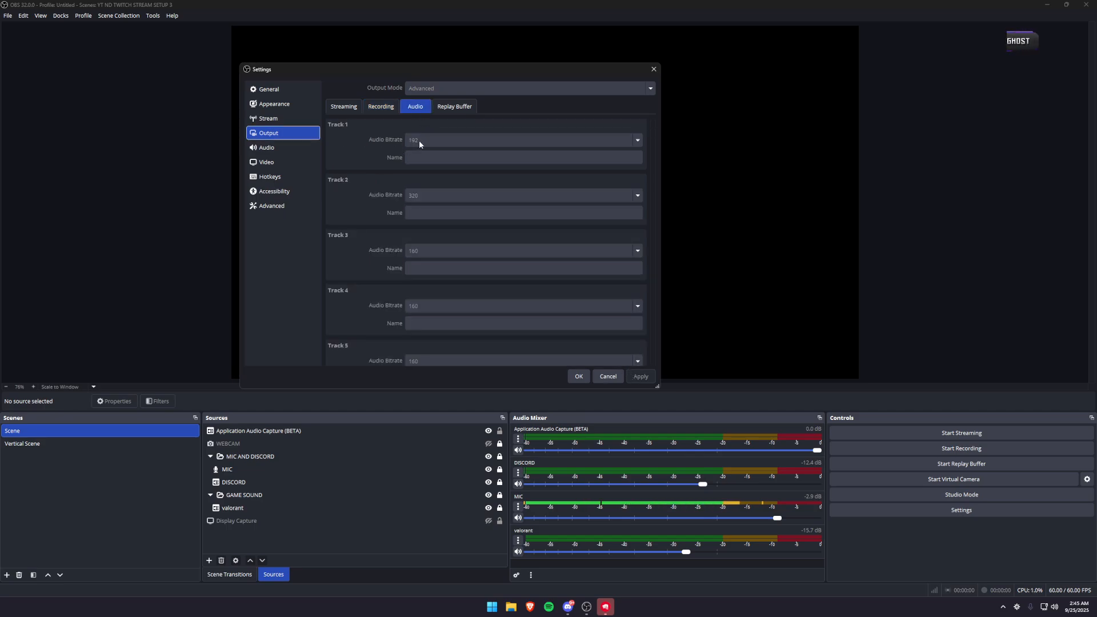
click(455, 106)
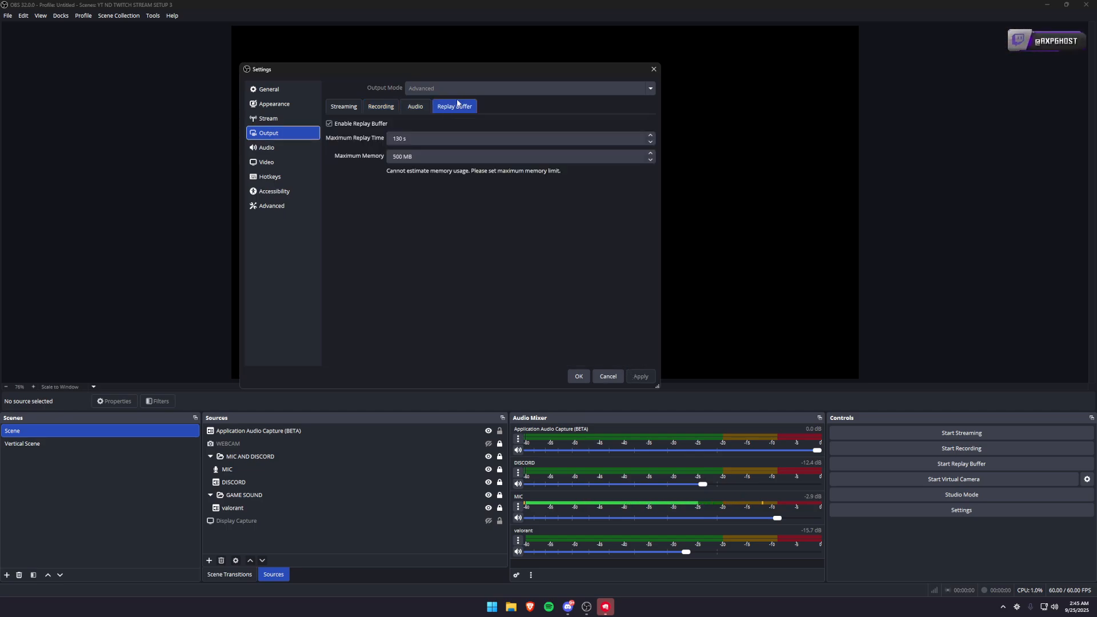
drag(425, 138, 389, 138)
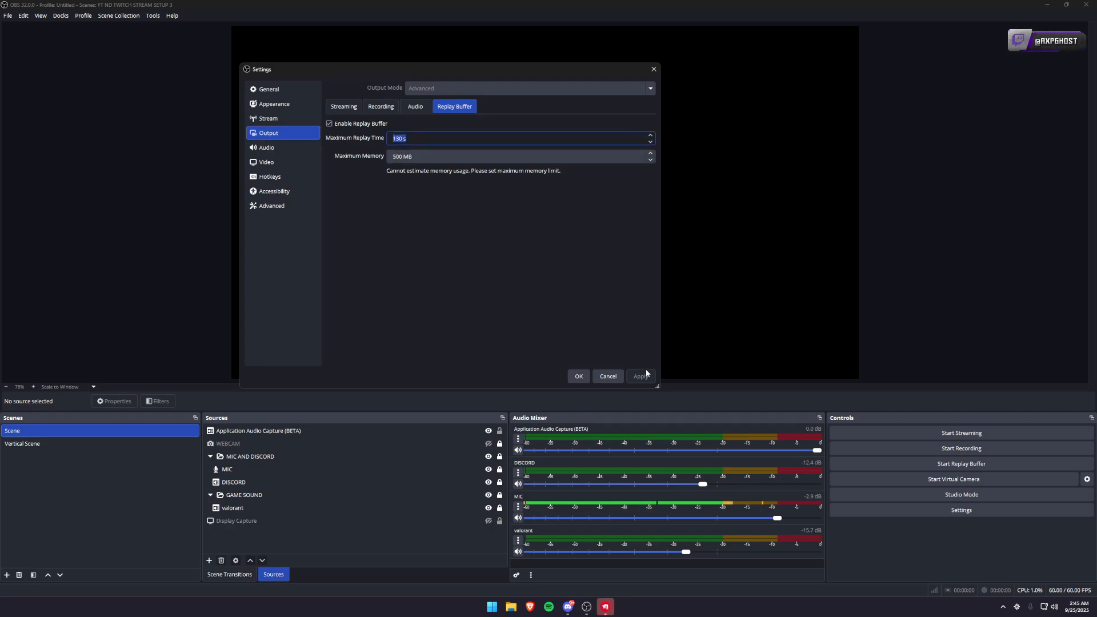
click(579, 376)
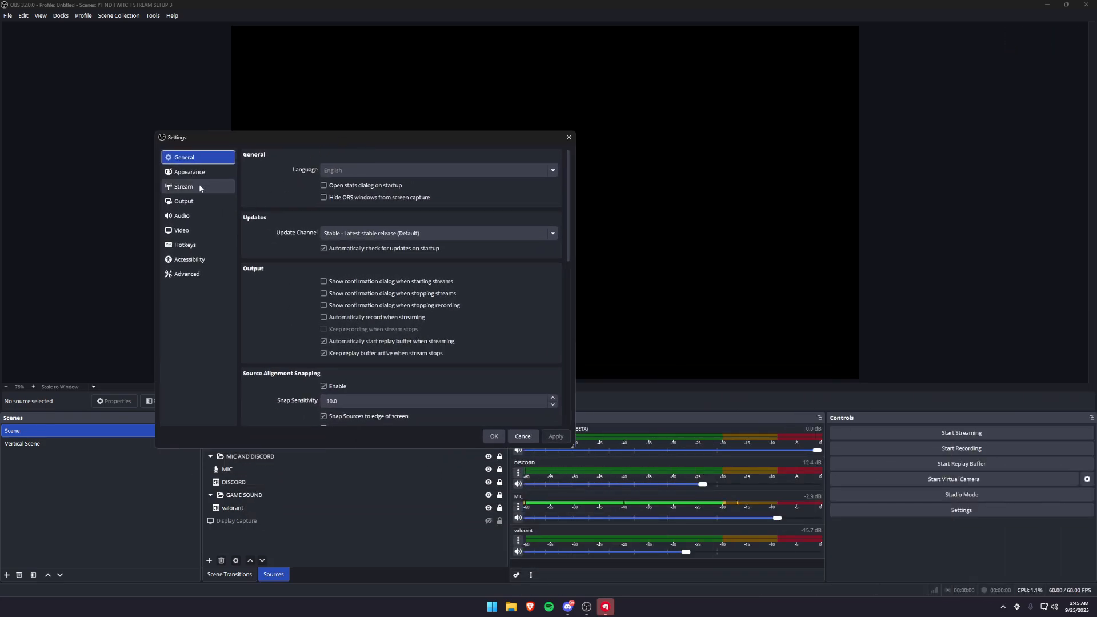
- Review the stream service, streaming output and advanced recording settings, including automatic remuxing to mp4
click(197, 184)
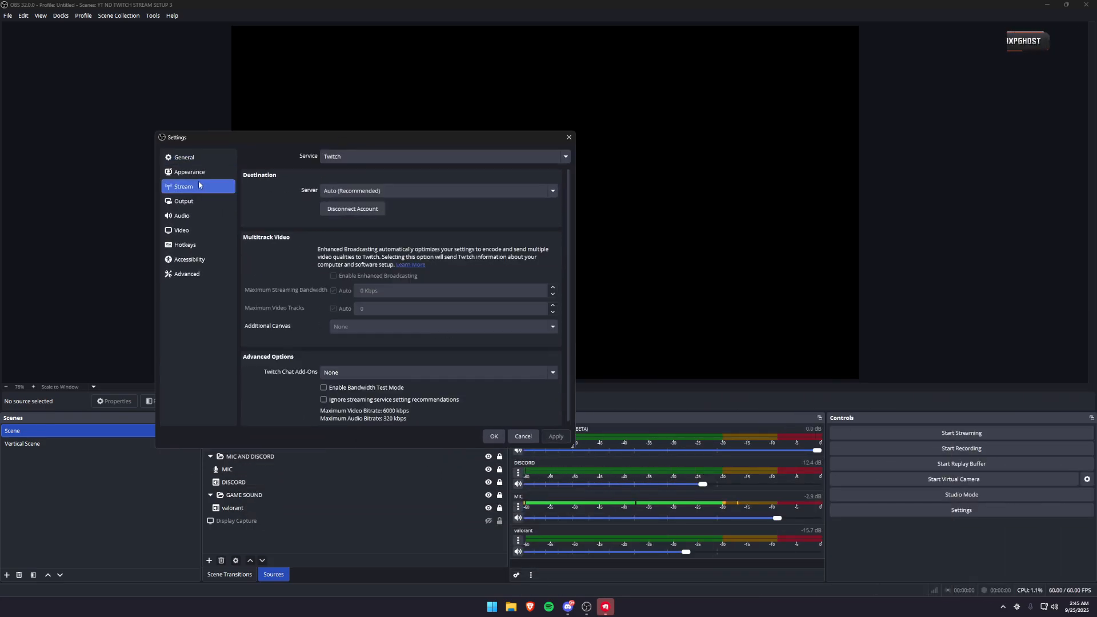
click(195, 202)
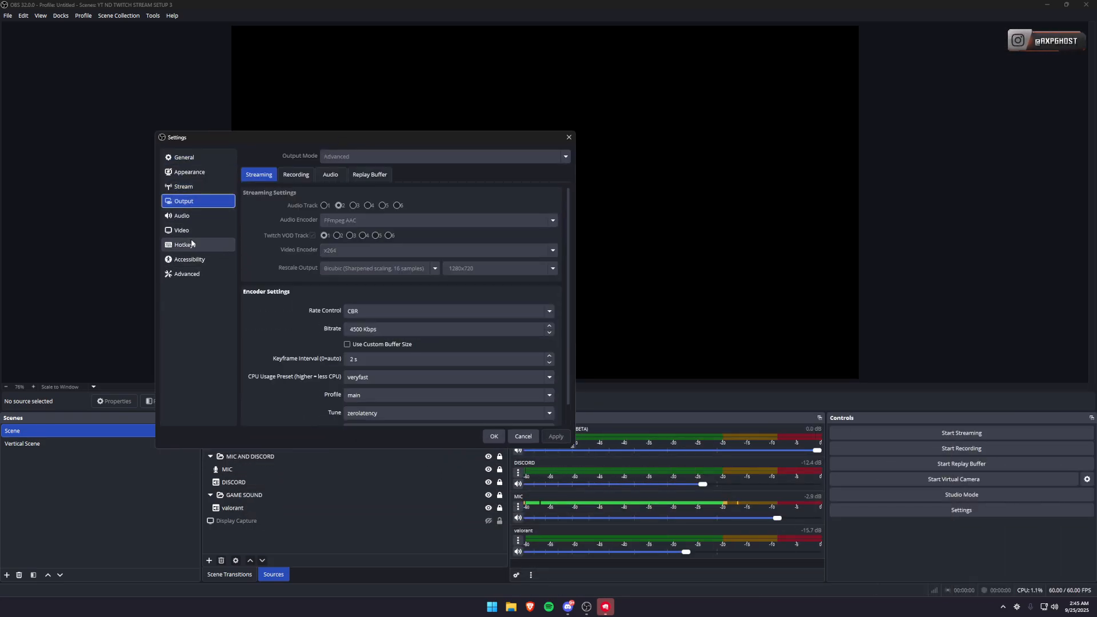
click(188, 274)
scroll(289, 298, down, 2)
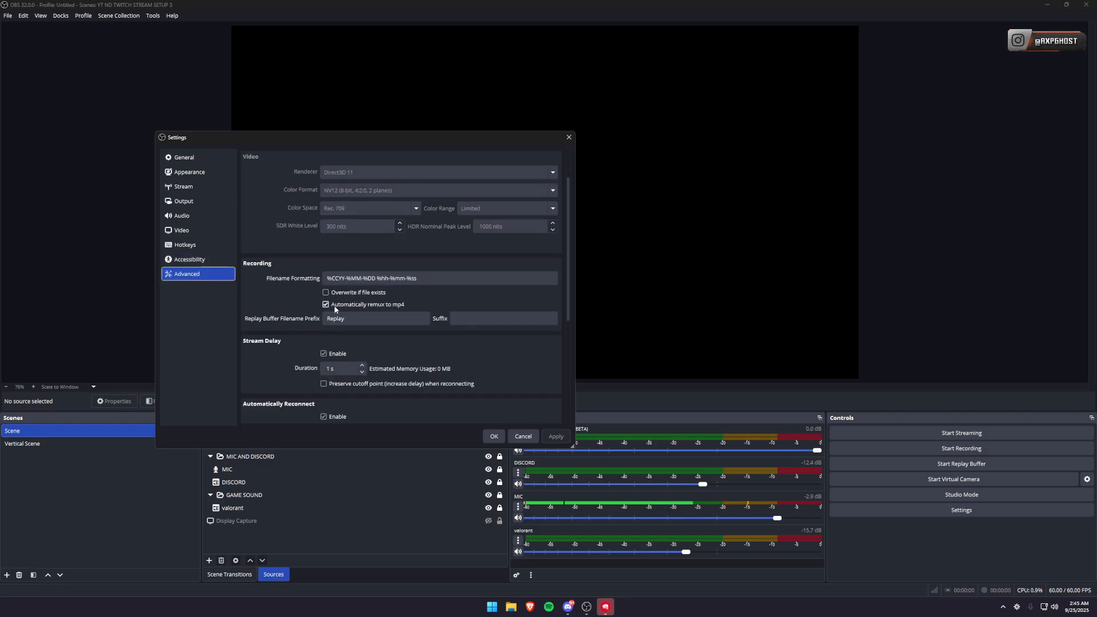
scroll(332, 309, up, 2)
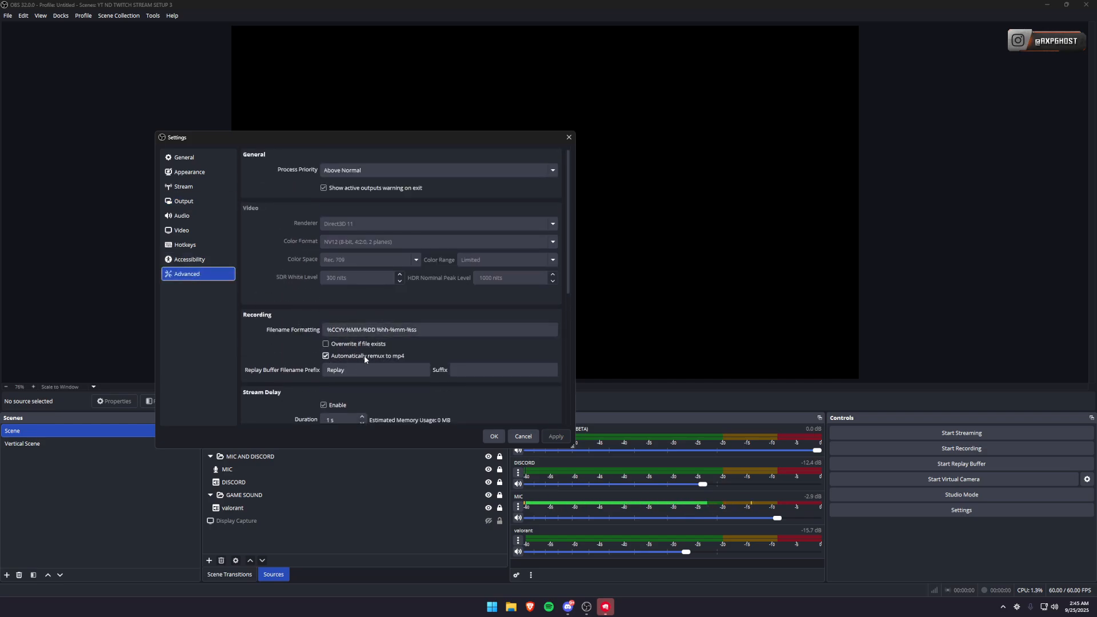
scroll(365, 359, down, 1)
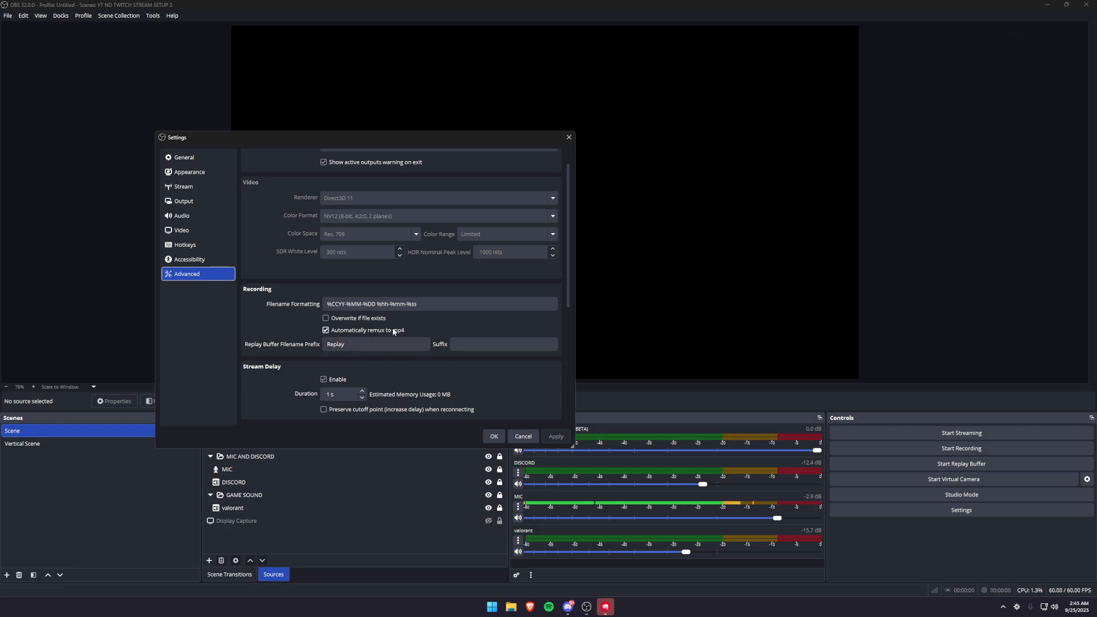
scroll(394, 332, down, 3)
- Try preserving the cutoff point when reconnecting in the stream delay options and switch it off again
double_click(331, 317)
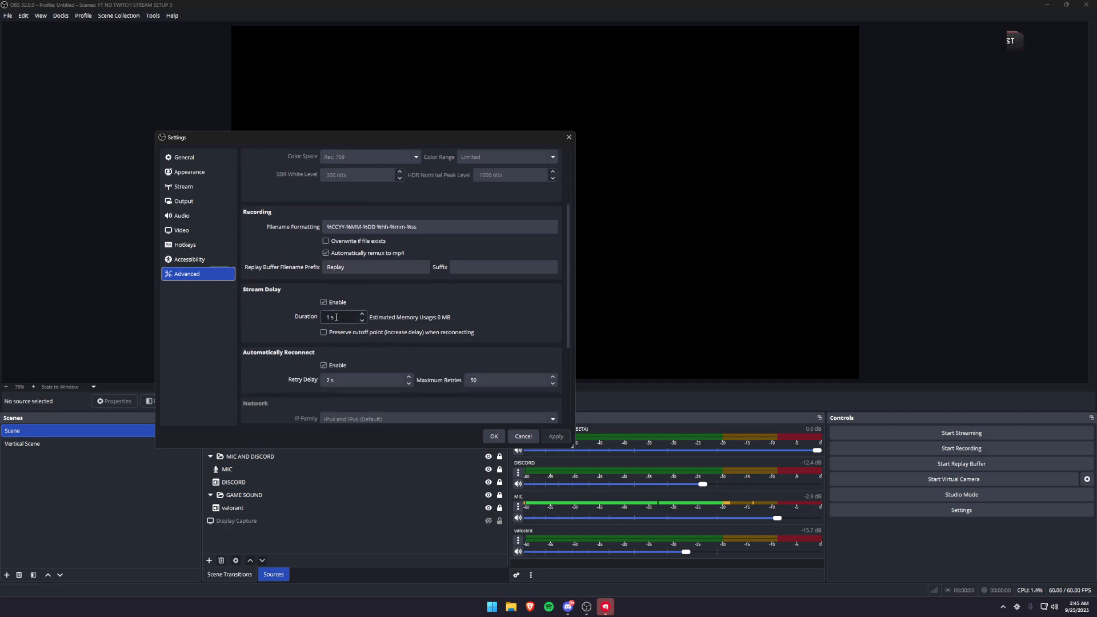
click(324, 333)
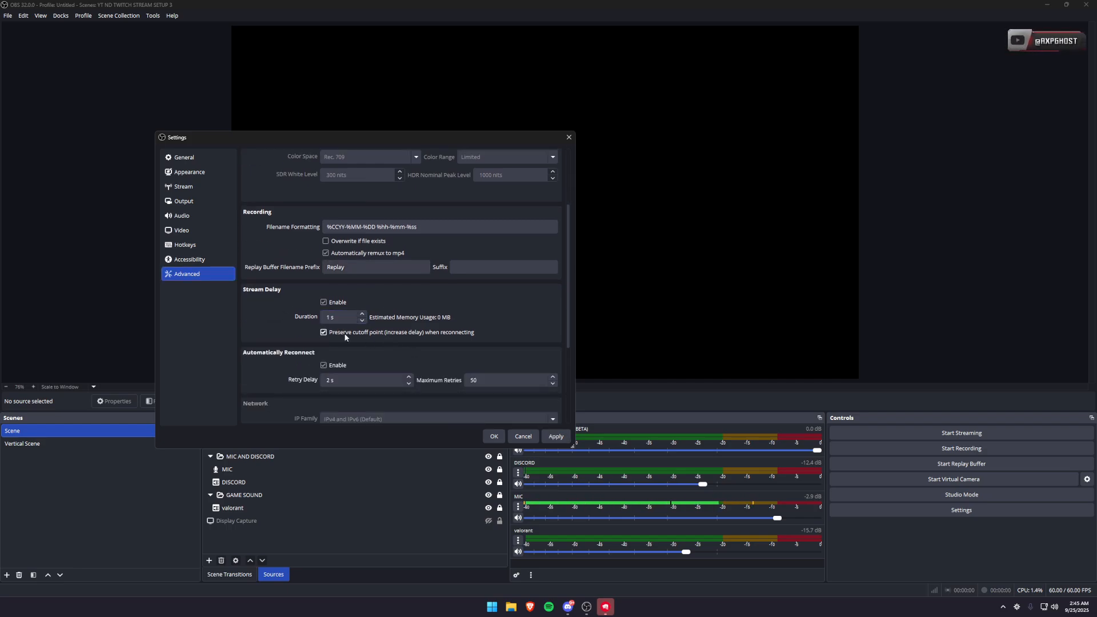
click(332, 305)
click(328, 304)
- Review the automatic reconnect and network options, along with the stream and general settings
scroll(279, 337, down, 1)
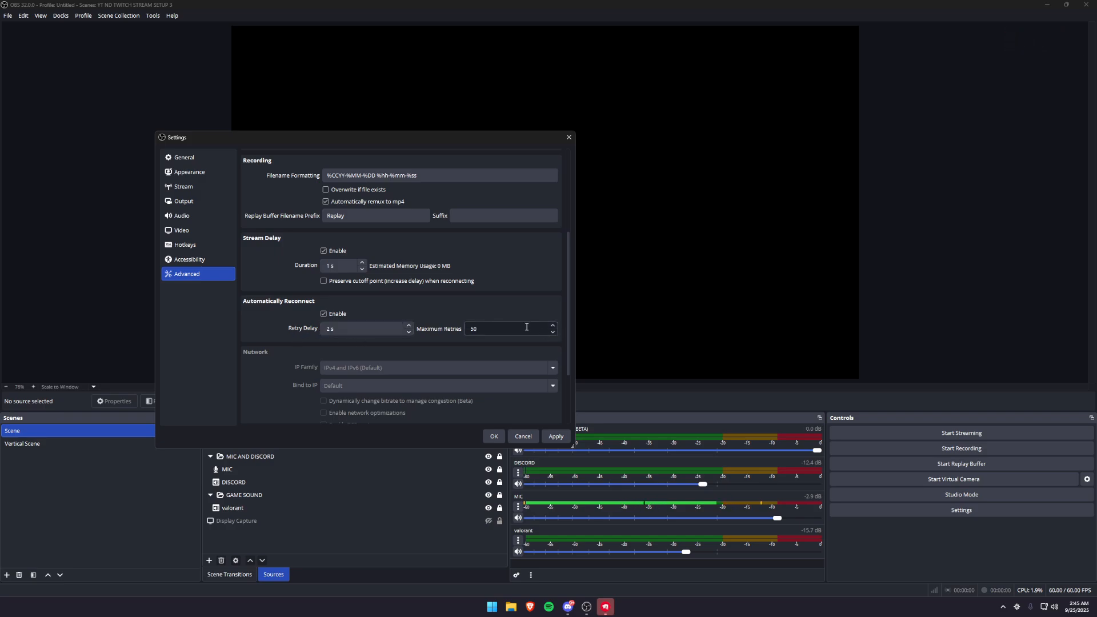
scroll(406, 341, down, 2)
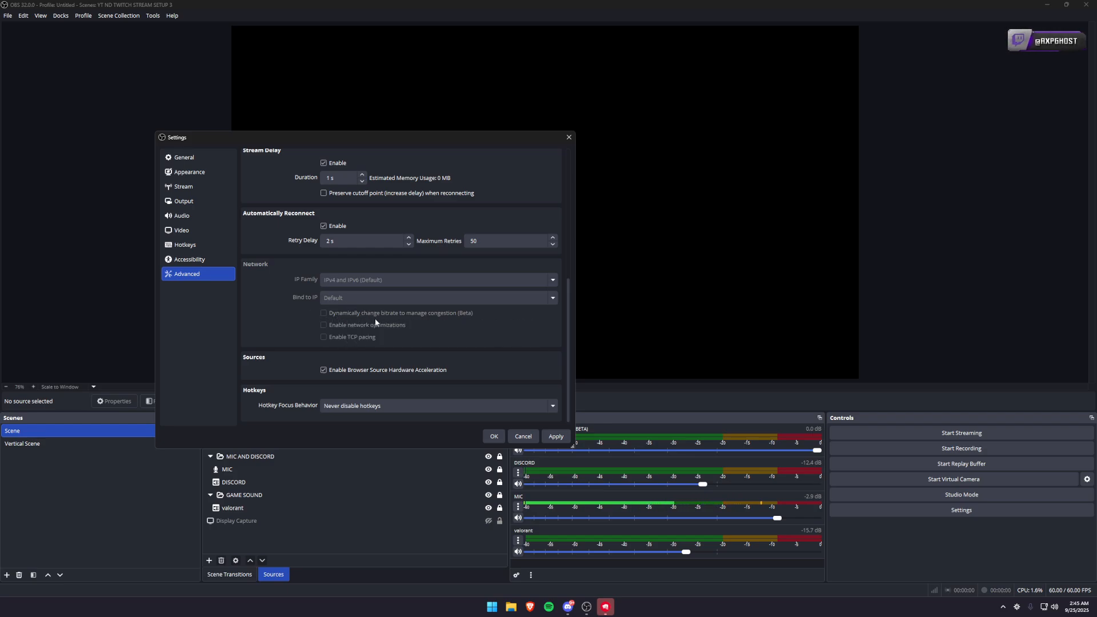
scroll(279, 303, up, 6)
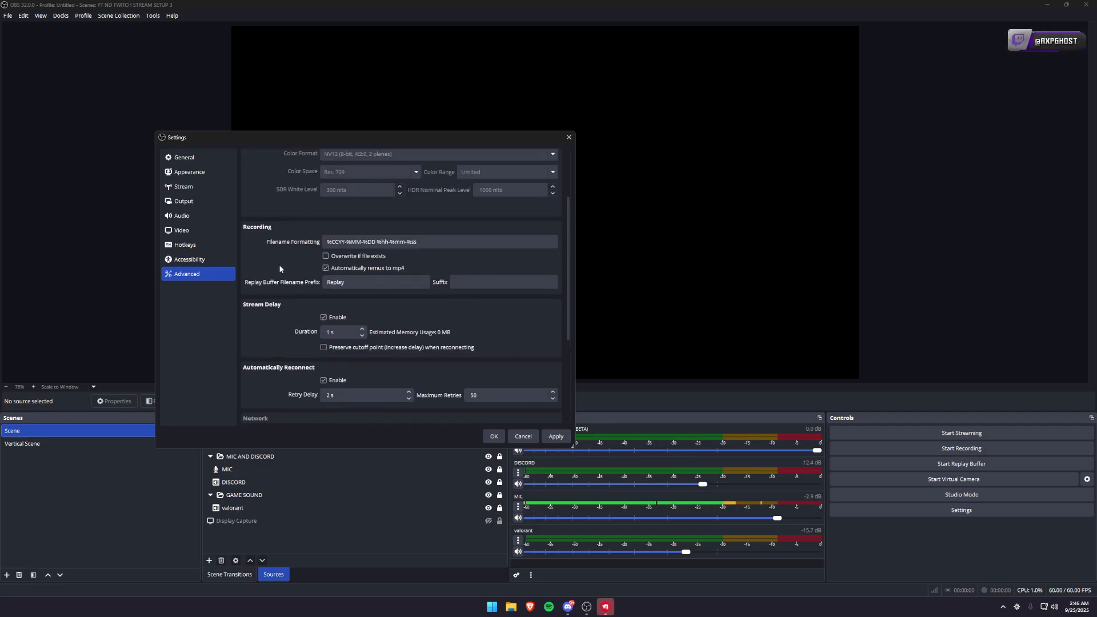
click(209, 191)
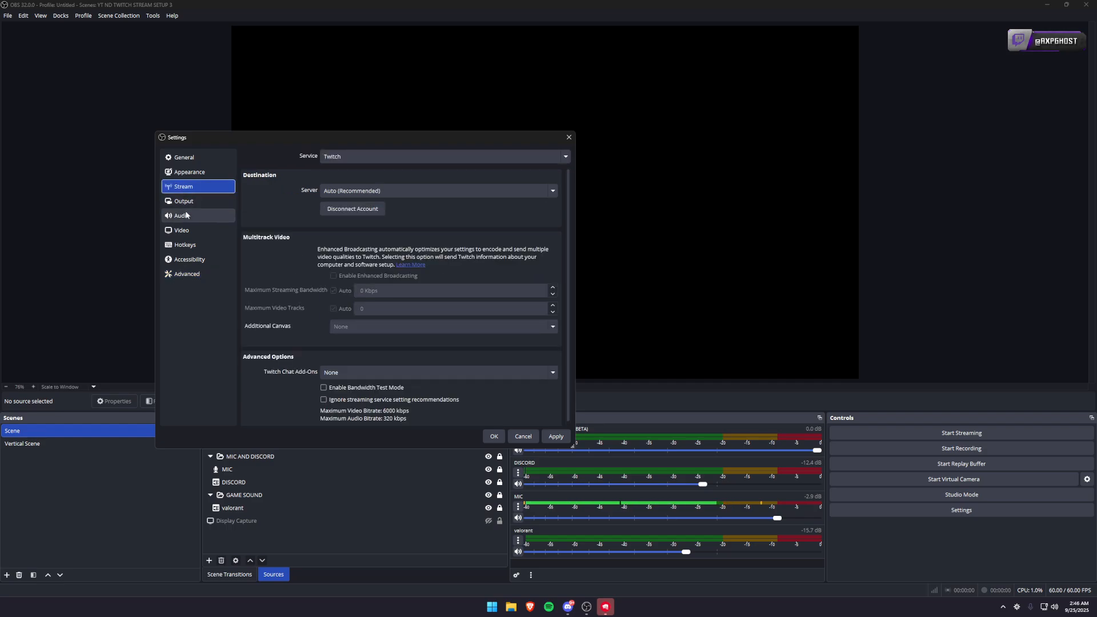
click(191, 156)
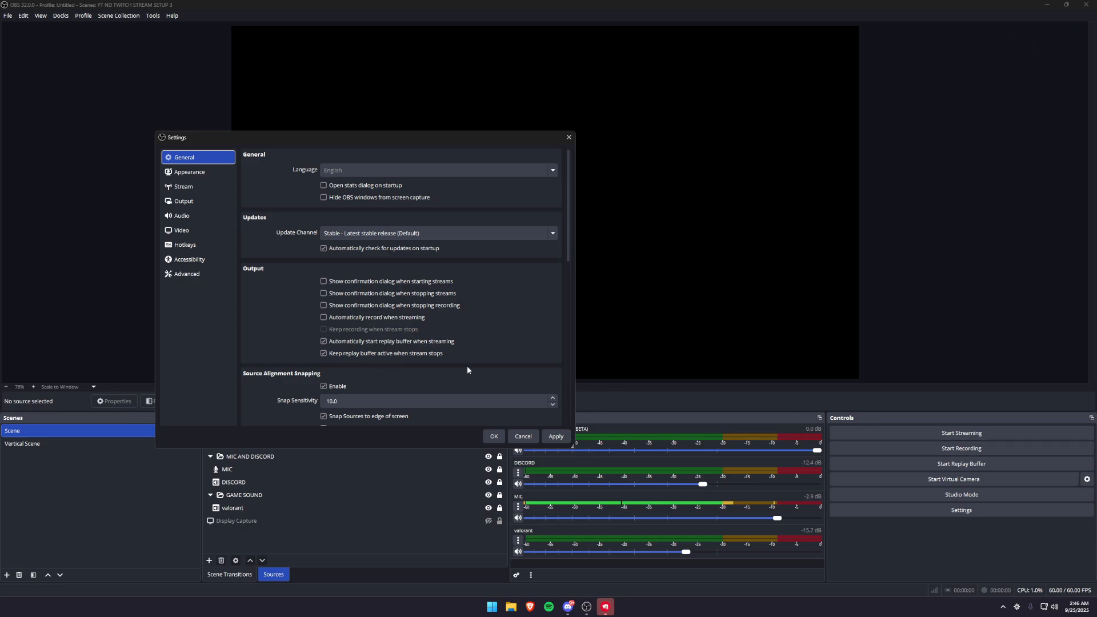
scroll(437, 356, down, 3)
- Filter the hotkey settings for "REPLAY"
click(185, 245)
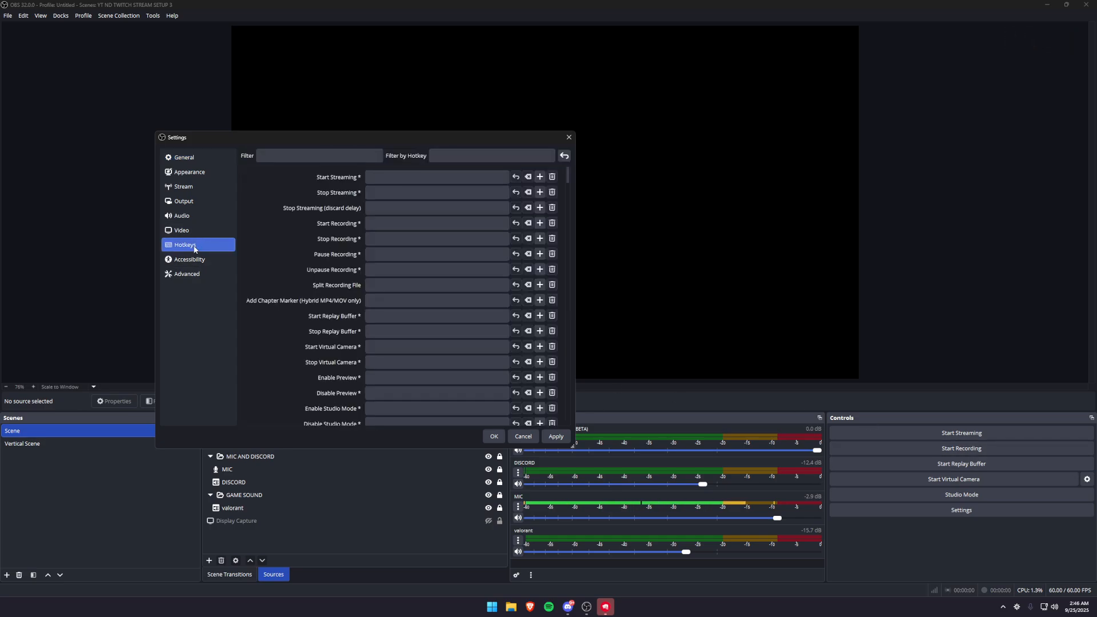
click(299, 159)
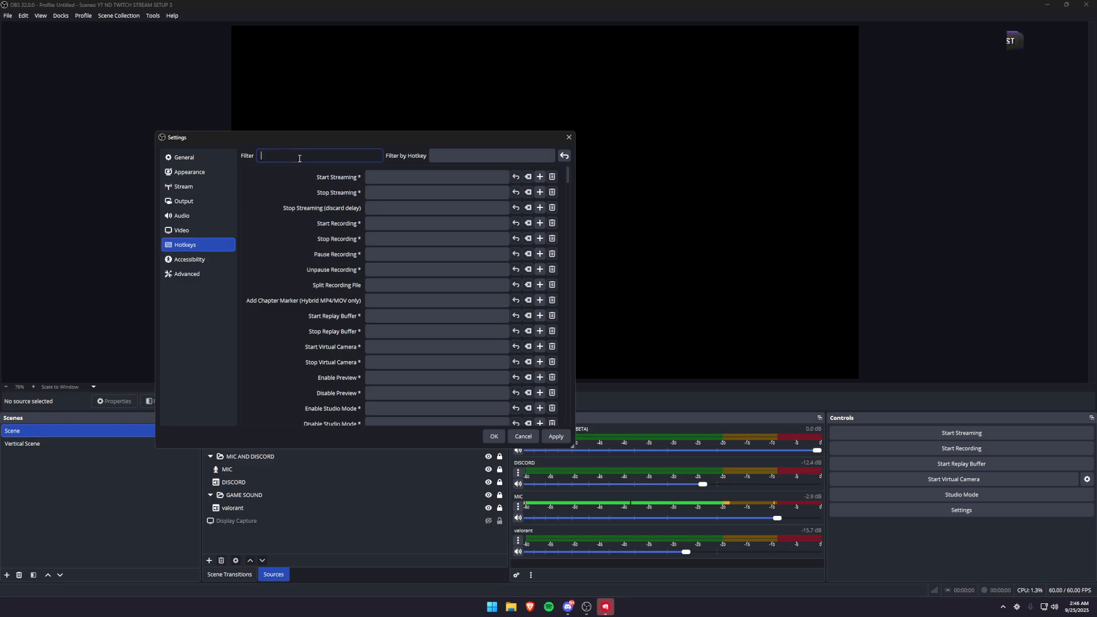
text(REPLAY)
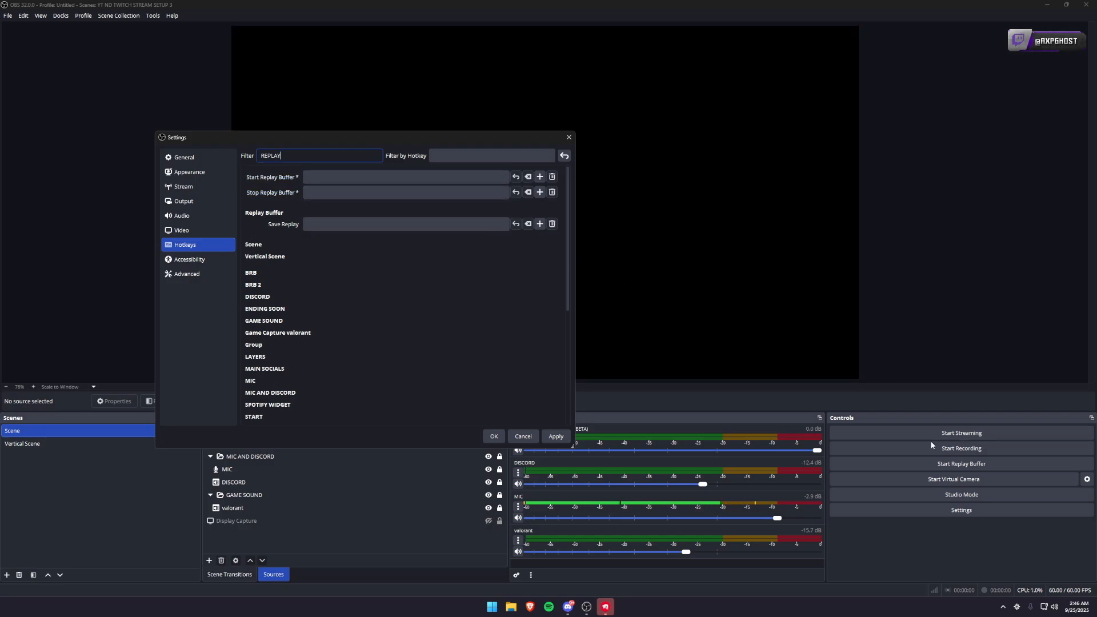
- Try the apostrophe and Backspace keys as the Save Replay hotkey and clear the assignment
click(355, 224)
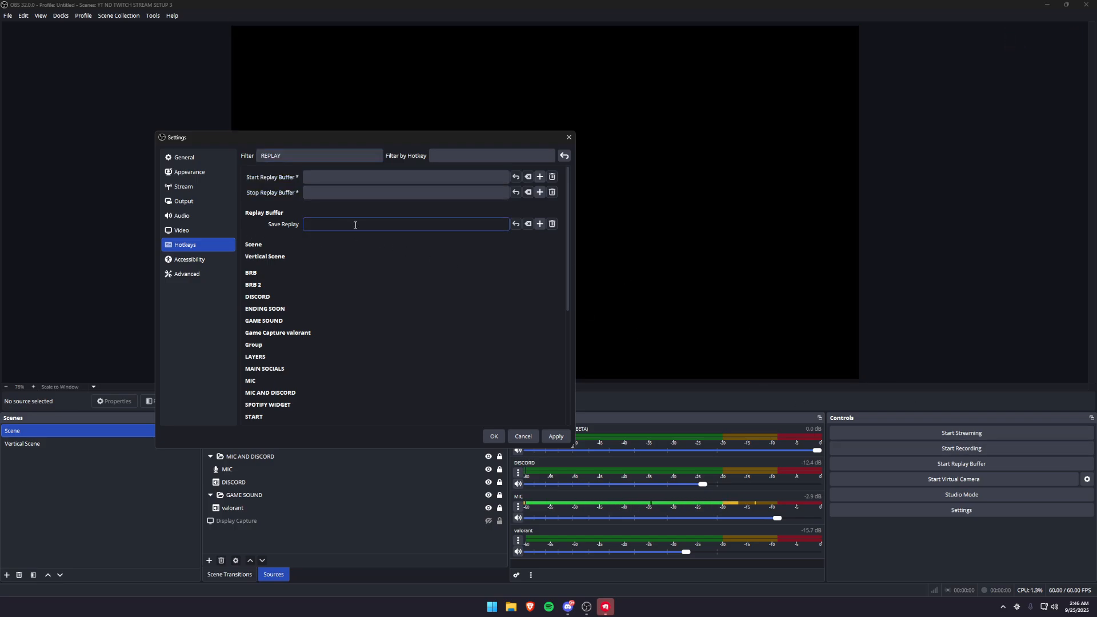
key(apostrophe)
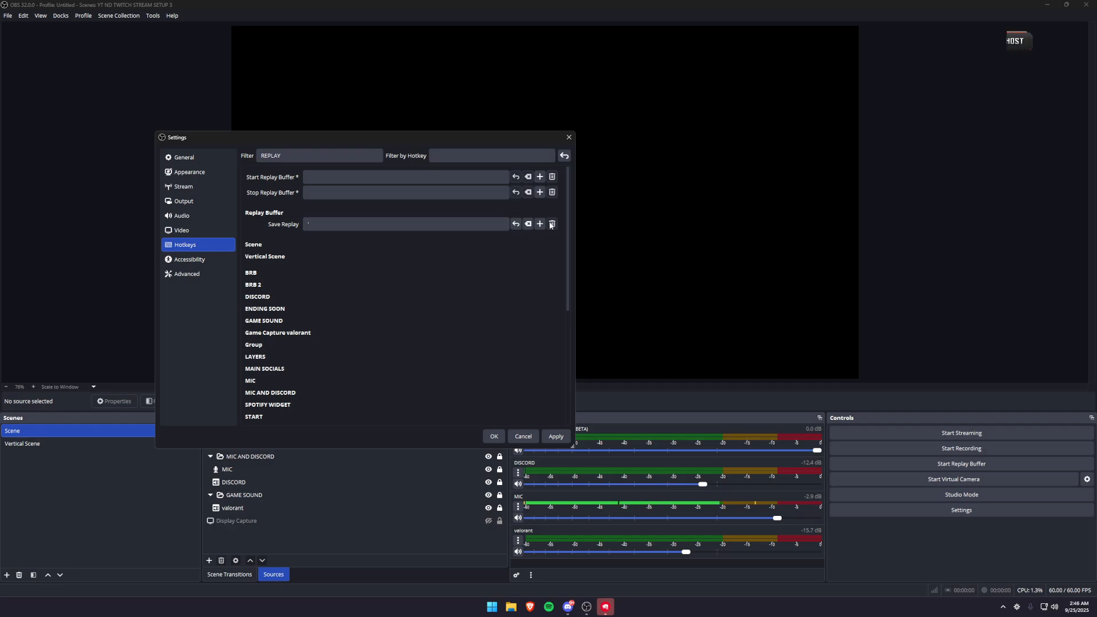
key(BackSpace)
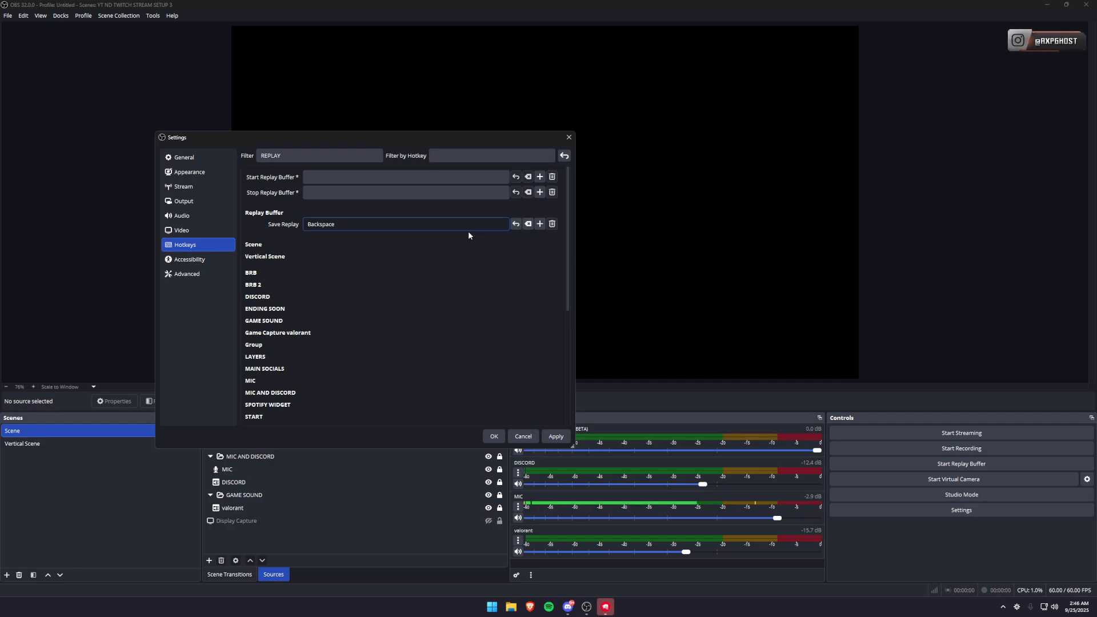
click(529, 224)
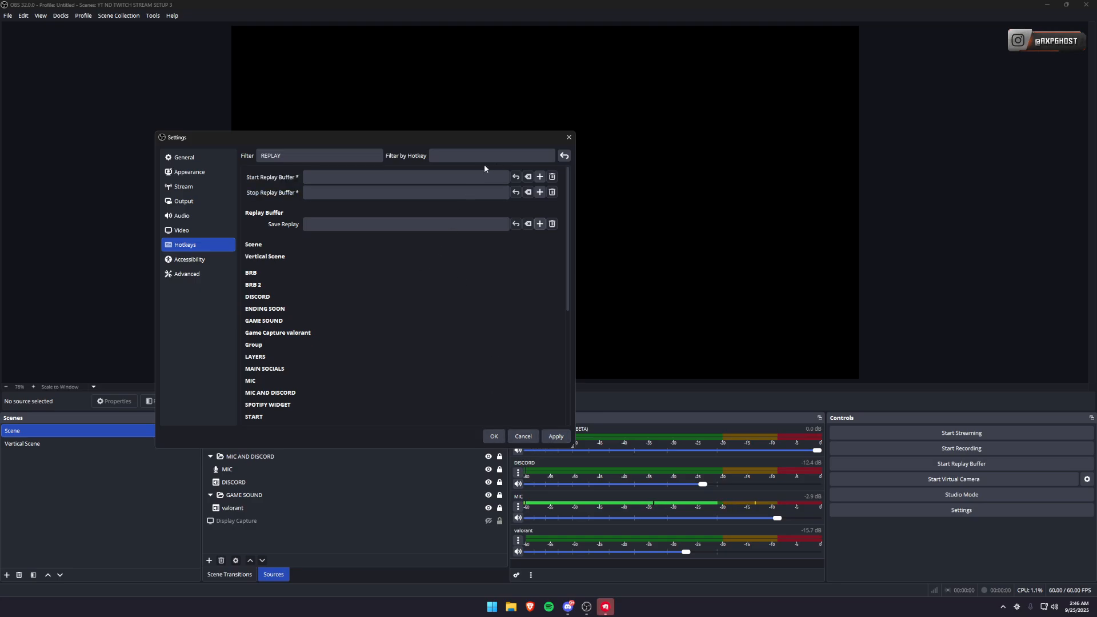
- Clear the hotkey filter and check the full hotkey list and global audio devices, accepting the settings
drag(301, 156, 188, 156)
key(BackSpace)
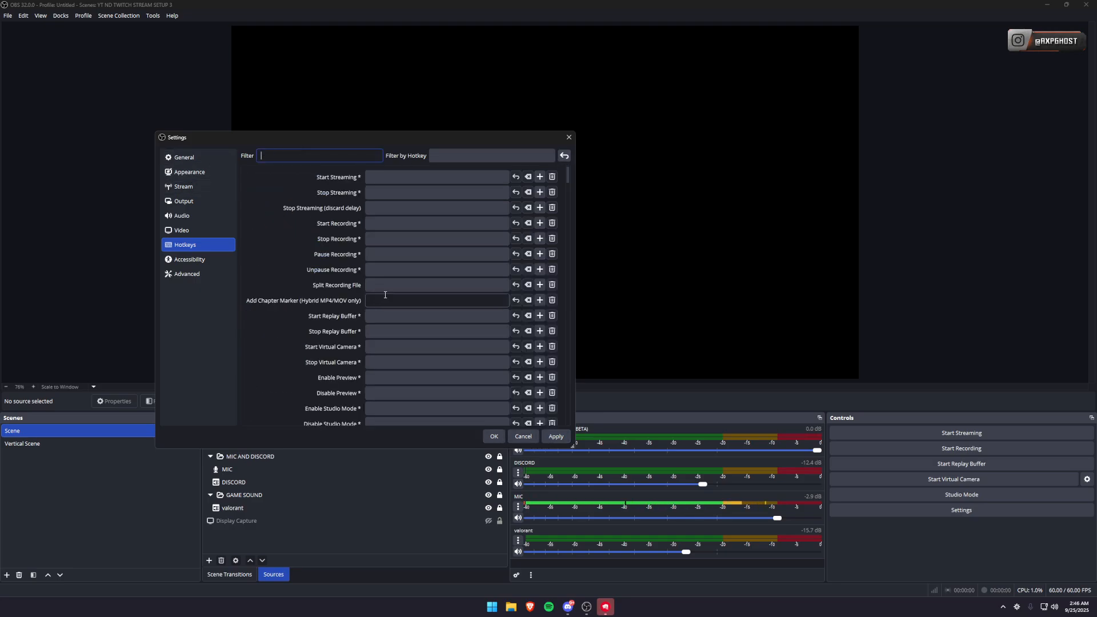
scroll(385, 295, down, 15)
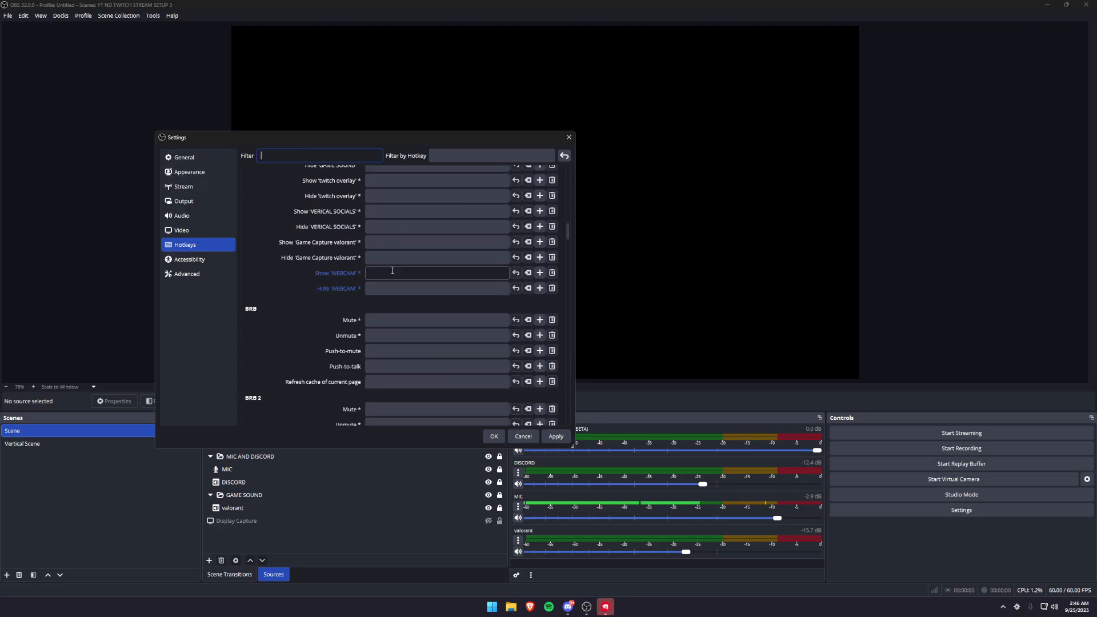
click(201, 215)
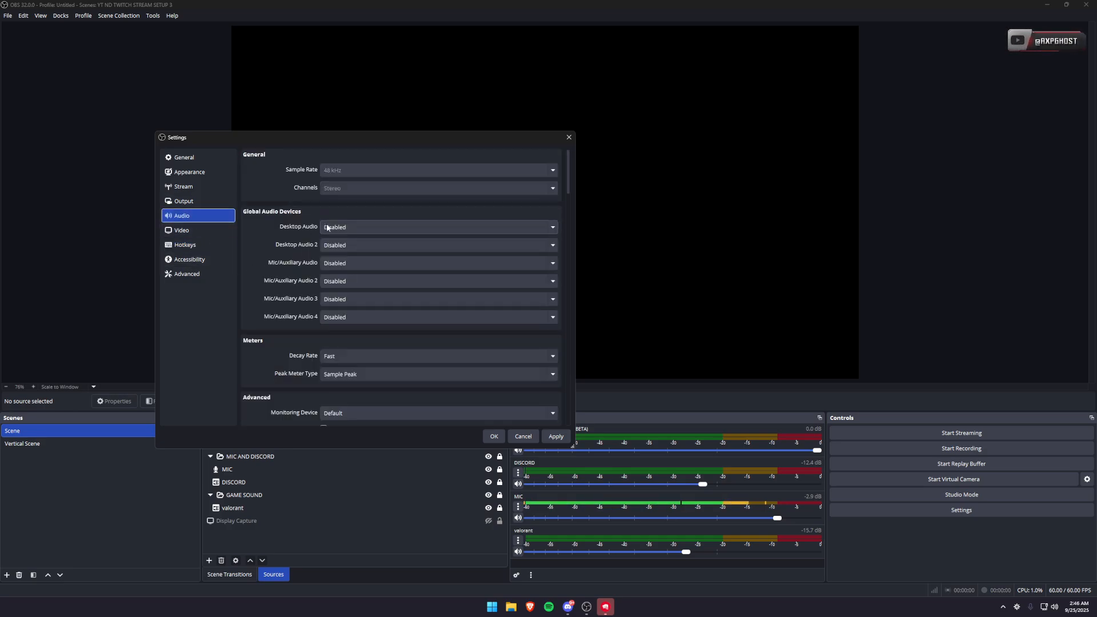
click(495, 437)
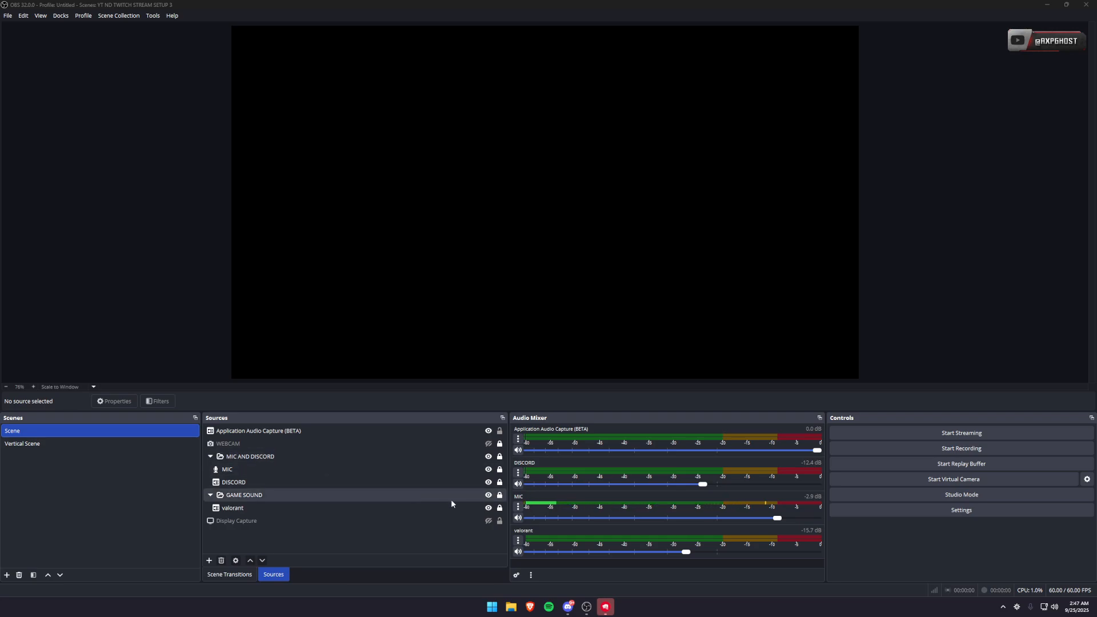
- Examine the MIC source's Limiter, 3-Band Equaliser and Noise Suppression filters and close the filter window
click(479, 470)
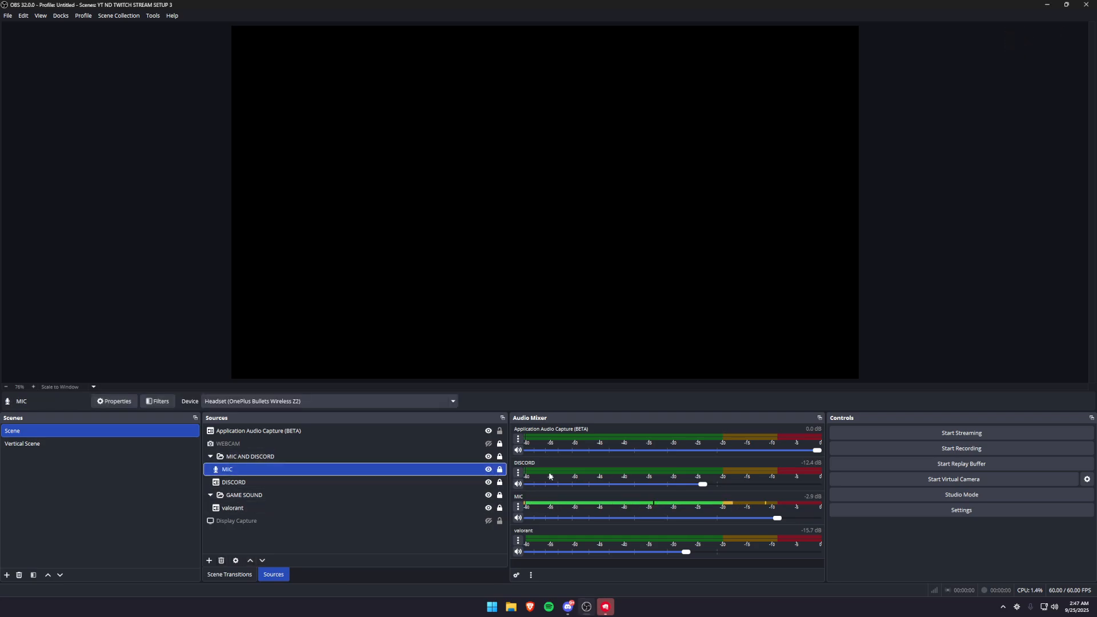
click(519, 507)
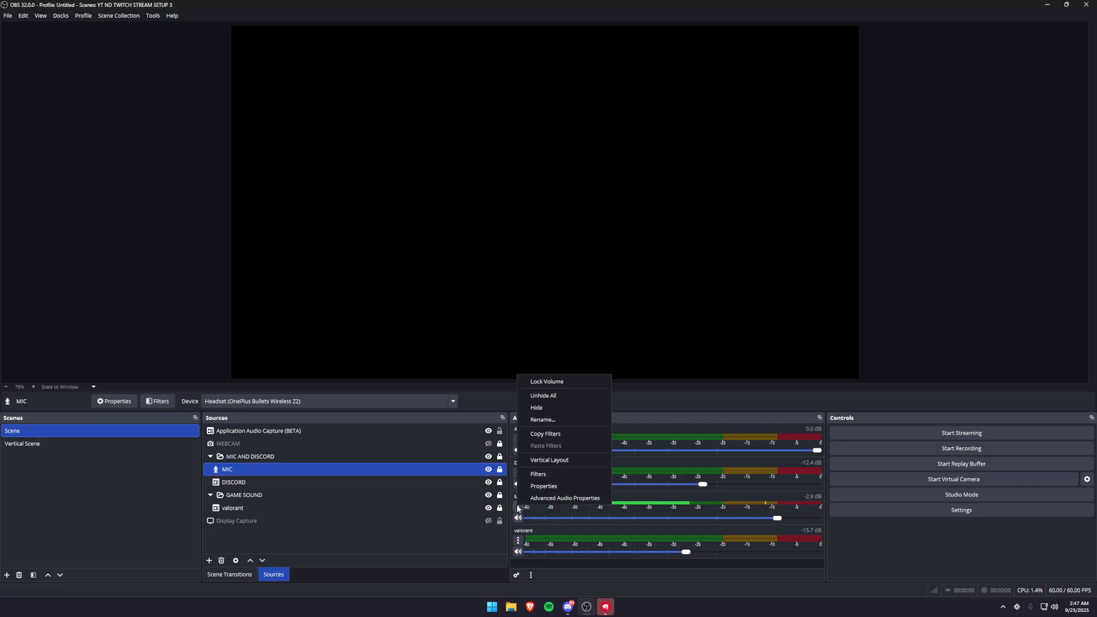
click(547, 480)
click(429, 223)
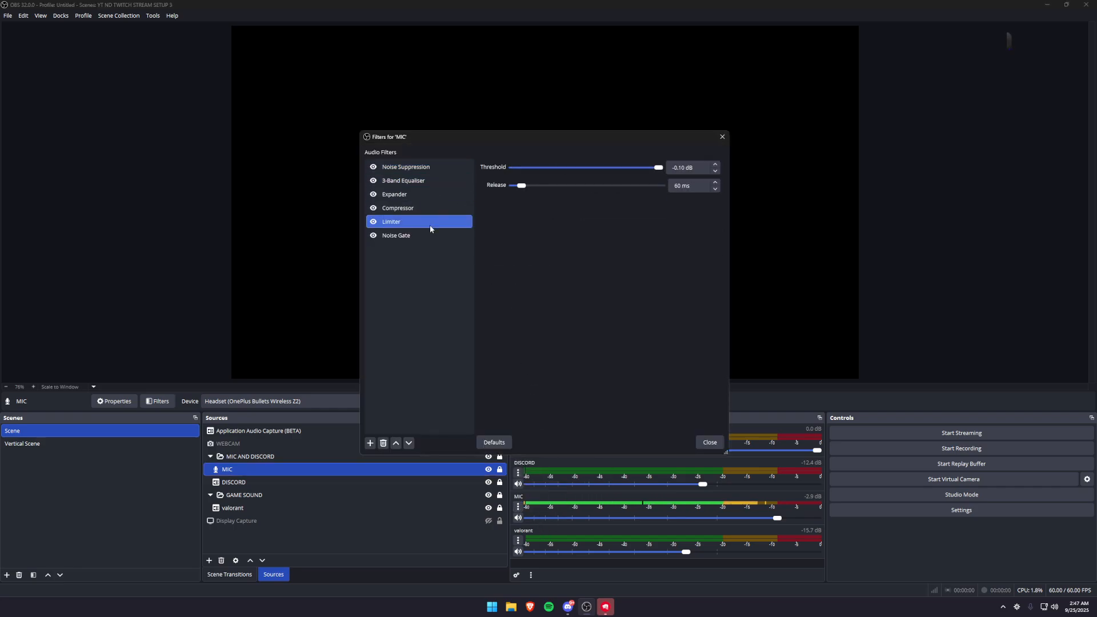
click(424, 181)
click(426, 170)
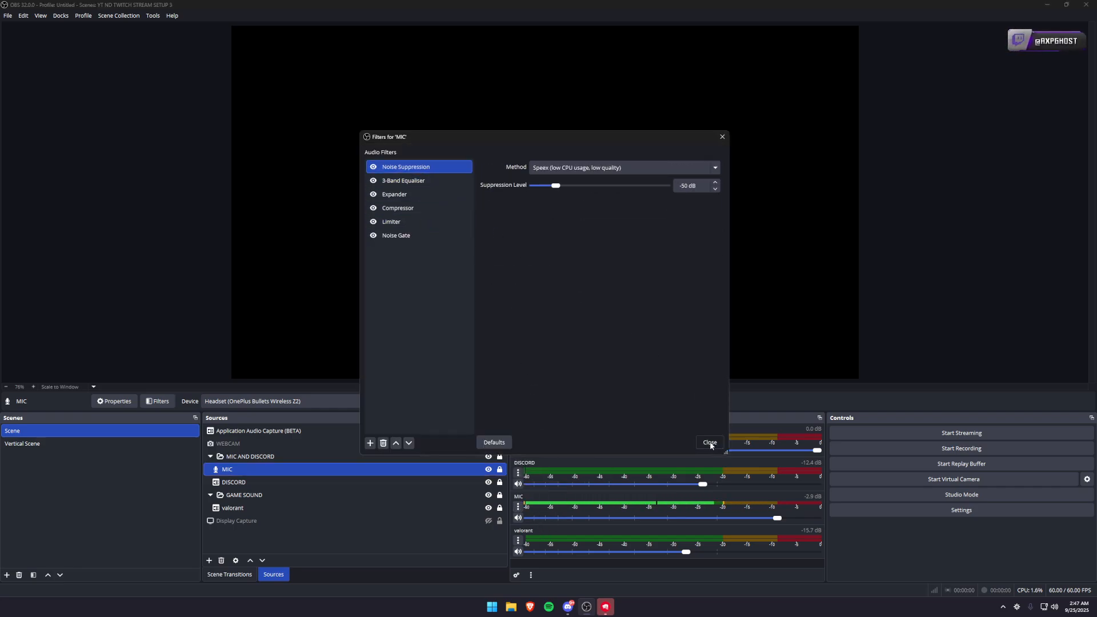
click(709, 443)
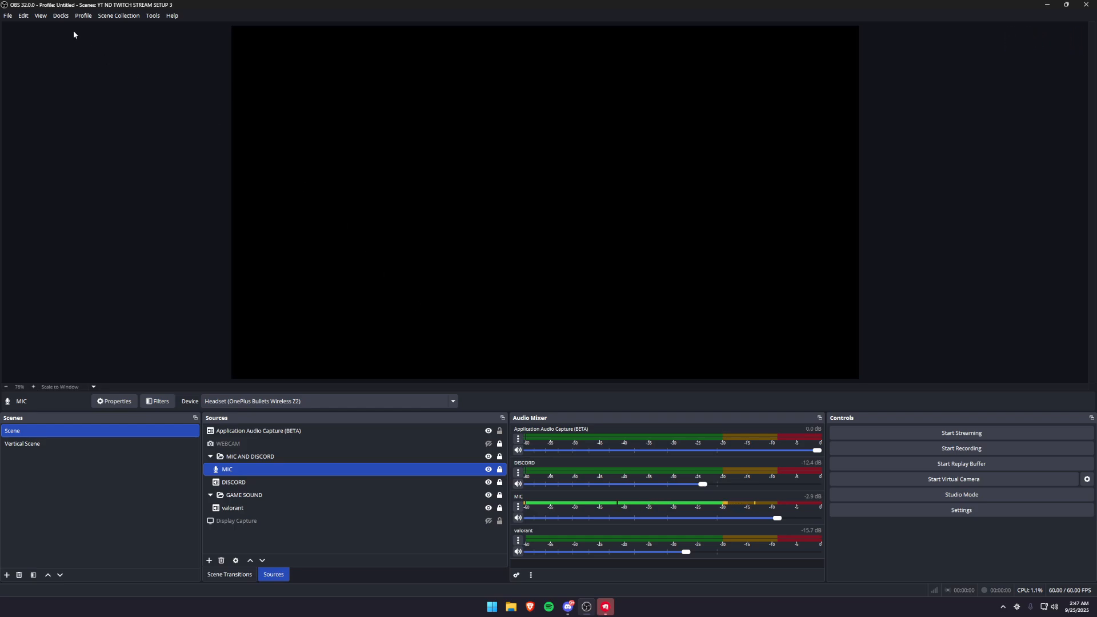
- Show the Stats dock, check its frame and output statistics, and close the dock
click(54, 20)
click(71, 140)
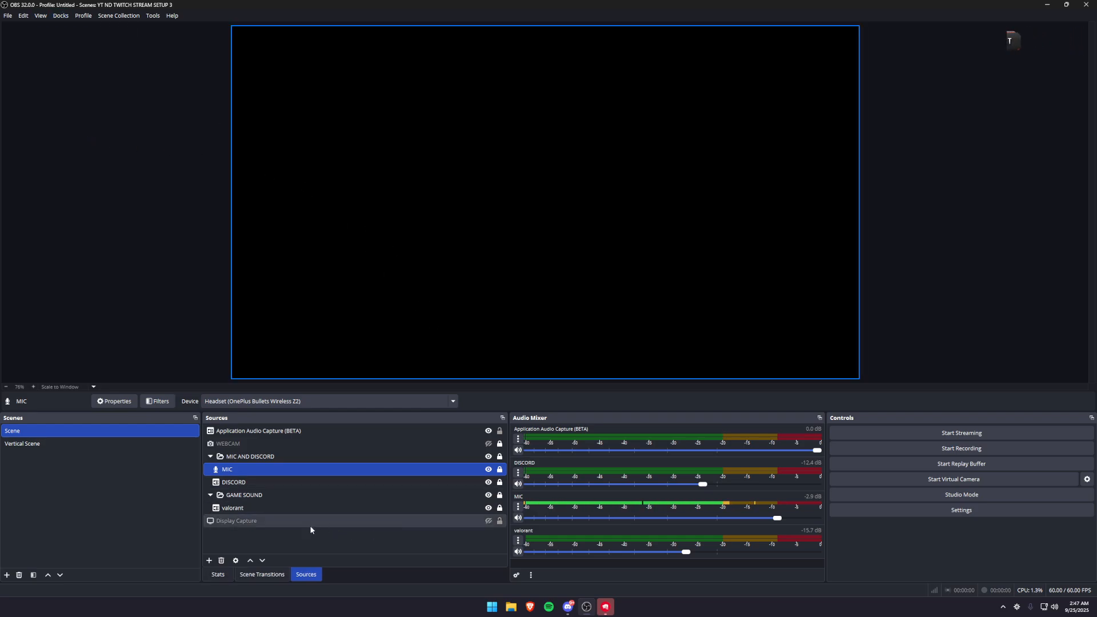
click(225, 576)
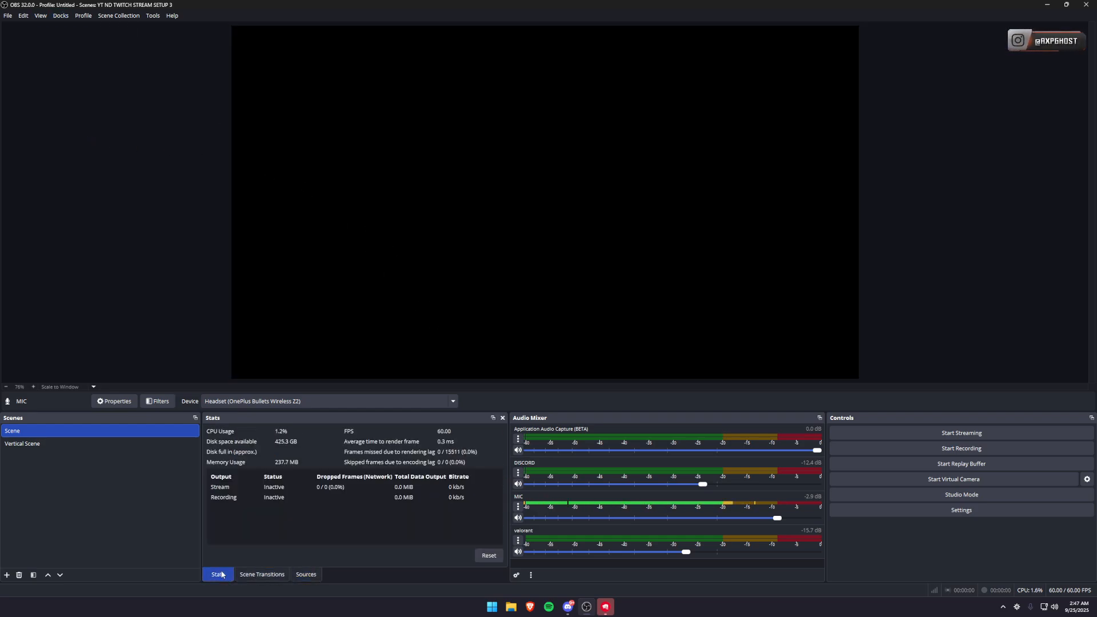
click(502, 419)
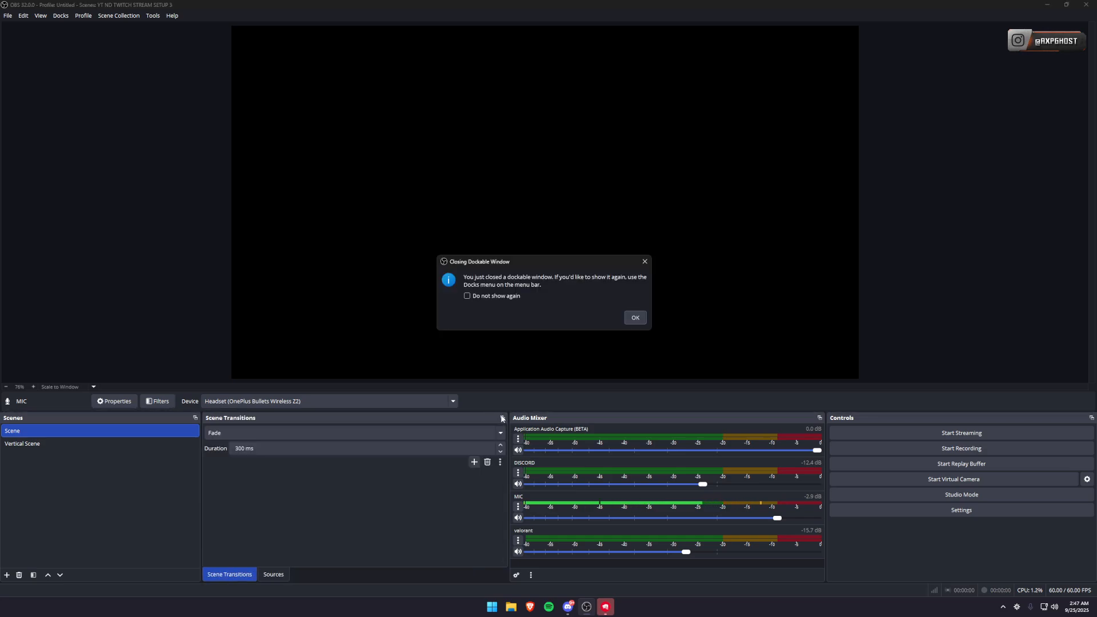
click(633, 320)
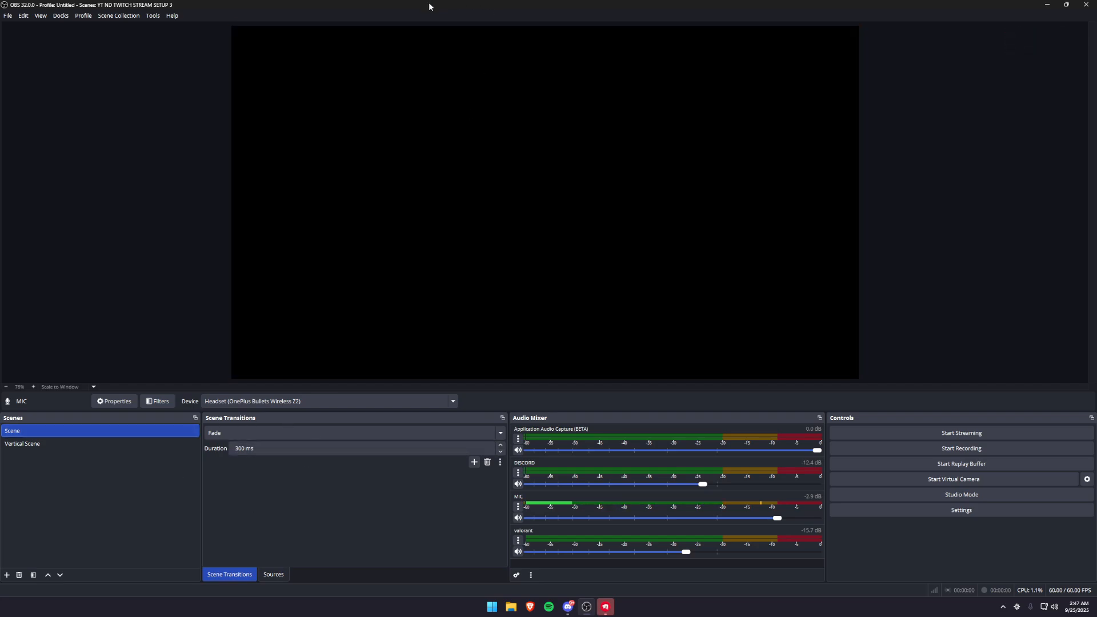
- Restore the OBS window to a smaller size and check the second OBS window that is running the recording
drag(429, 6, 486, 199)
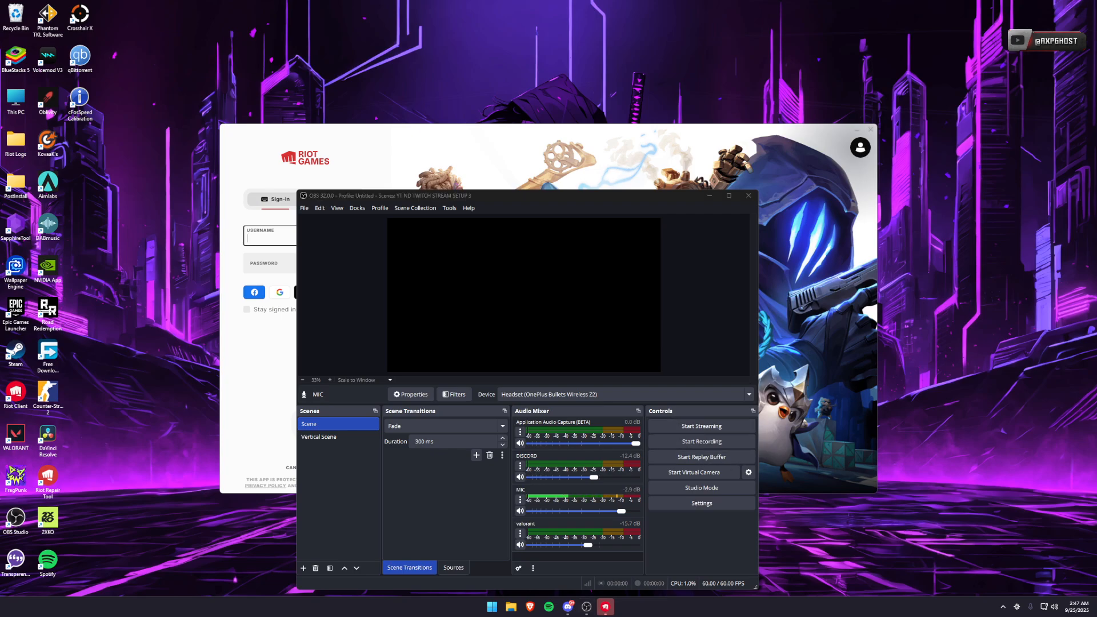
drag(1096, 4, 563, 4)
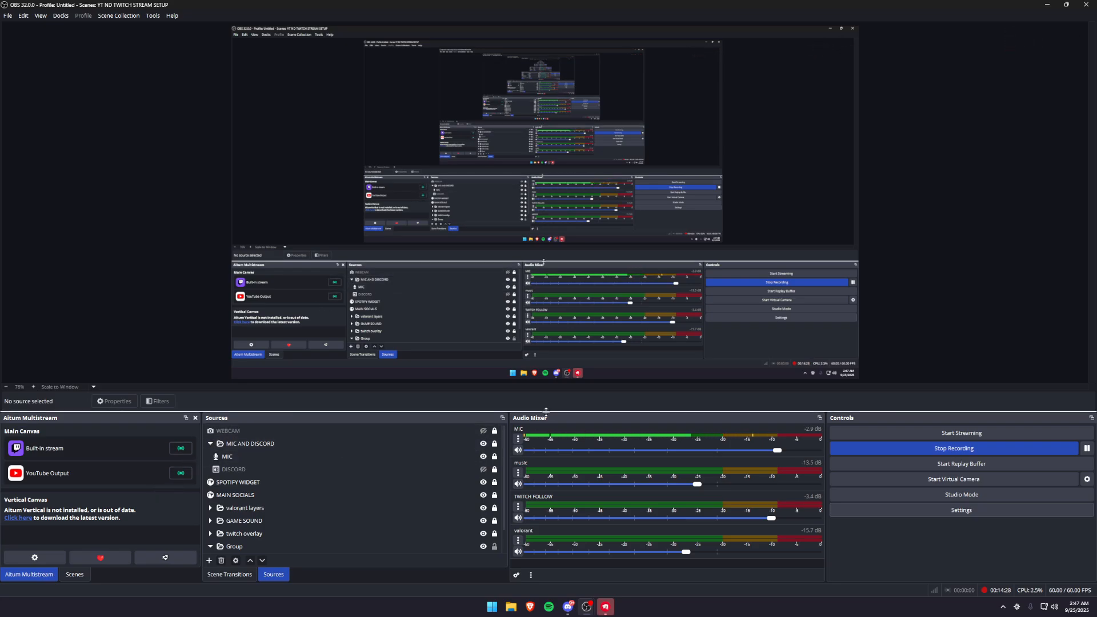
double_click(388, 4)
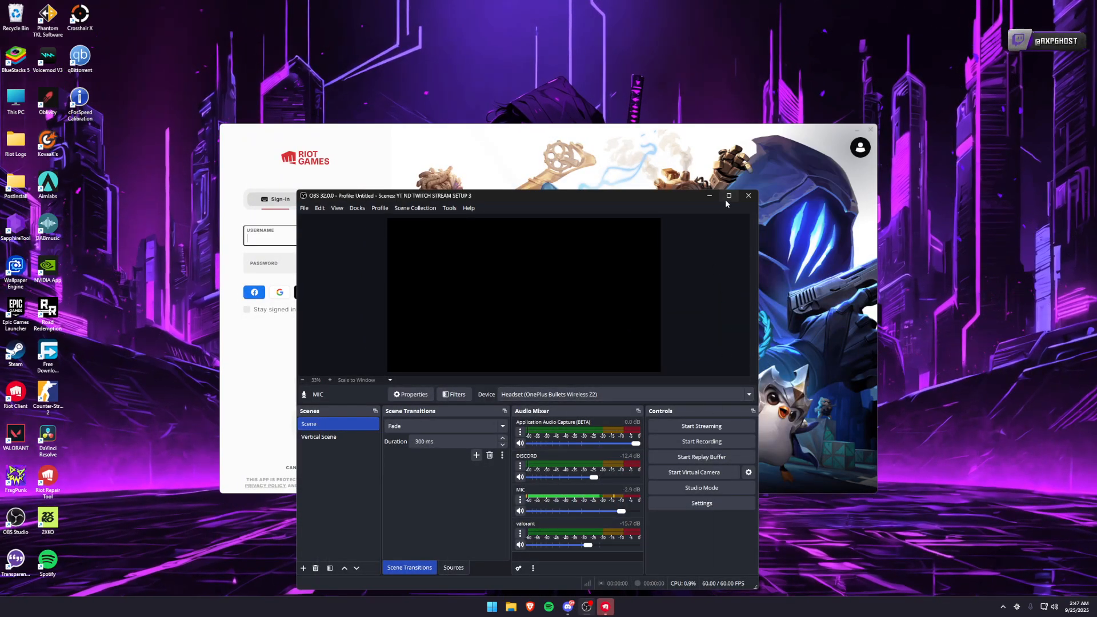
- Maximize the stream setup's OBS window, bring back its source list and deselect the MIC source
click(728, 196)
click(274, 575)
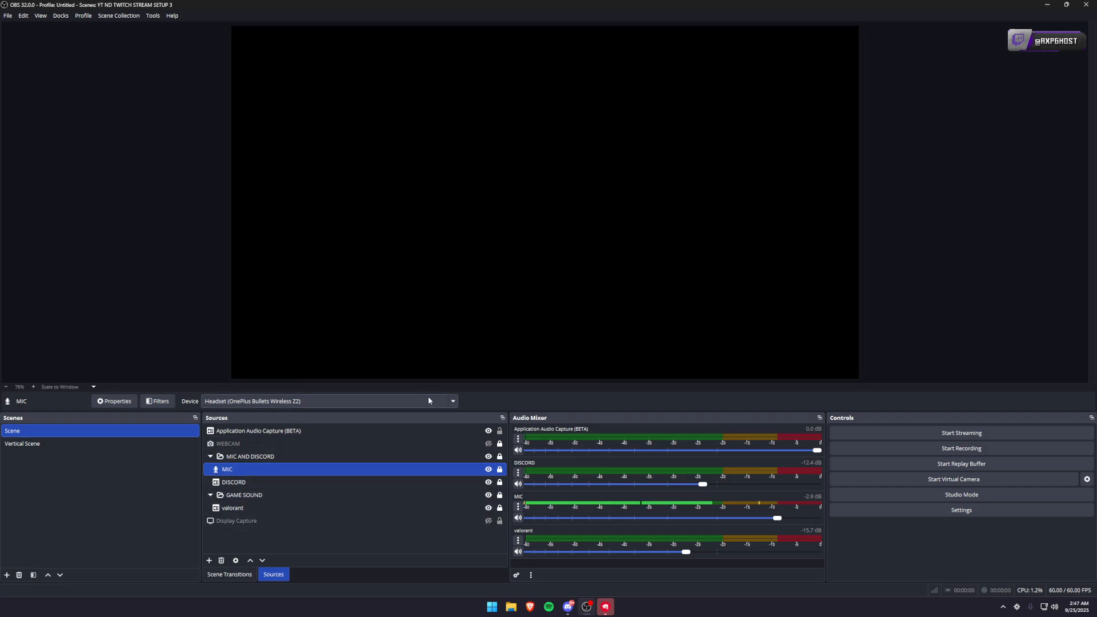
click(320, 533)
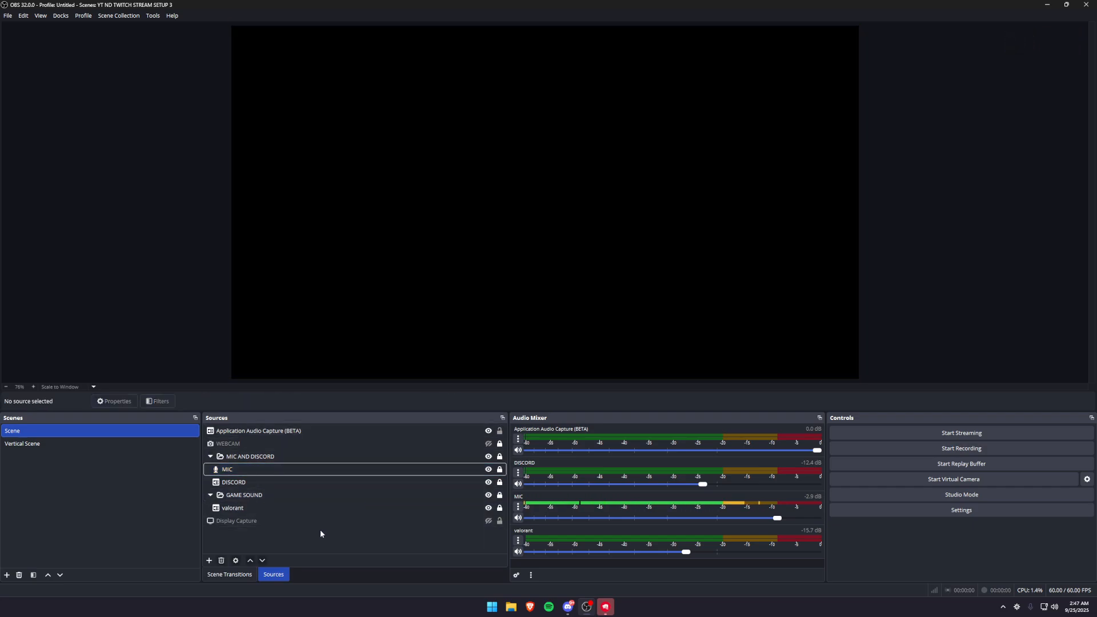